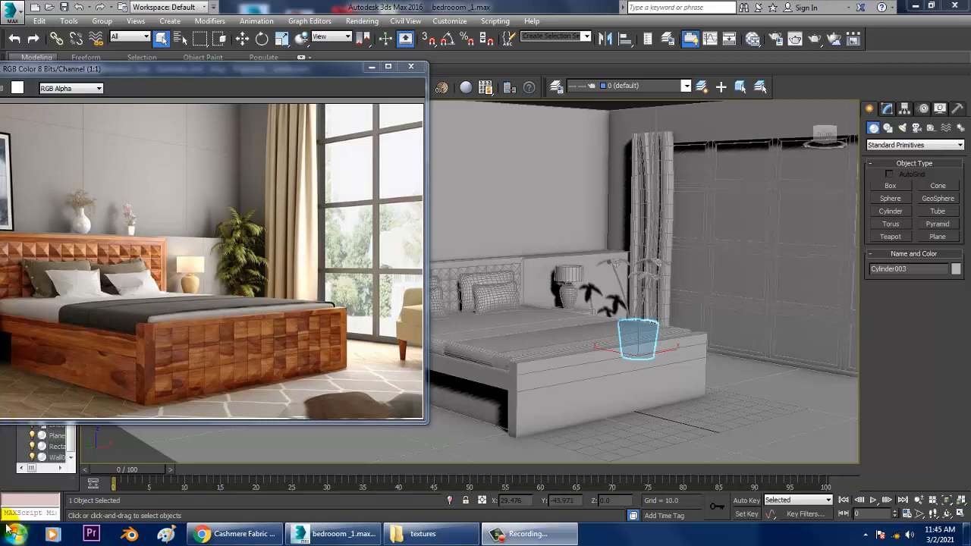
# Step: Examine the bedroom model around the bed, plant and window beside the reference render
pyautogui.scroll(-5, 596, 238)
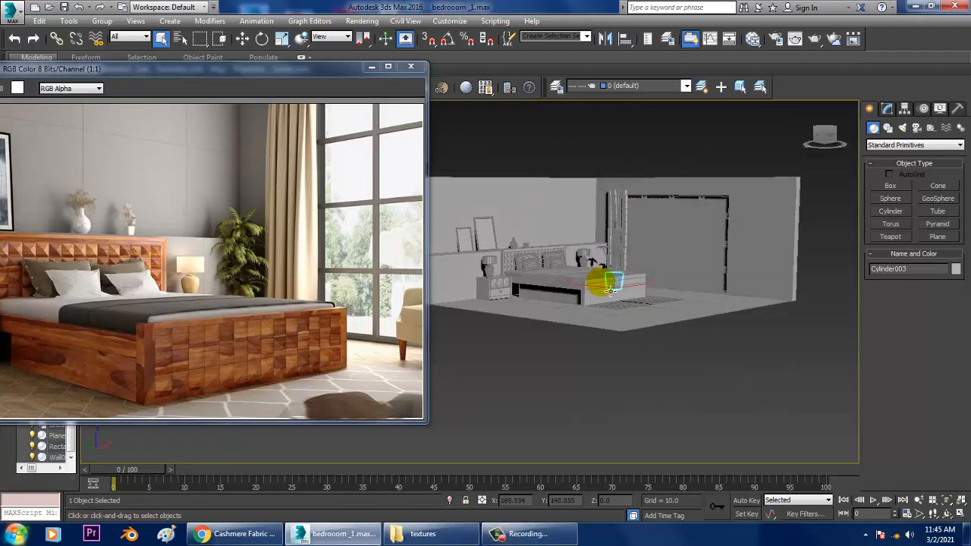
pyautogui.scroll(2, 608, 330)
pyautogui.moveTo(611, 289); pyautogui.dragTo(581, 330, button='middle')
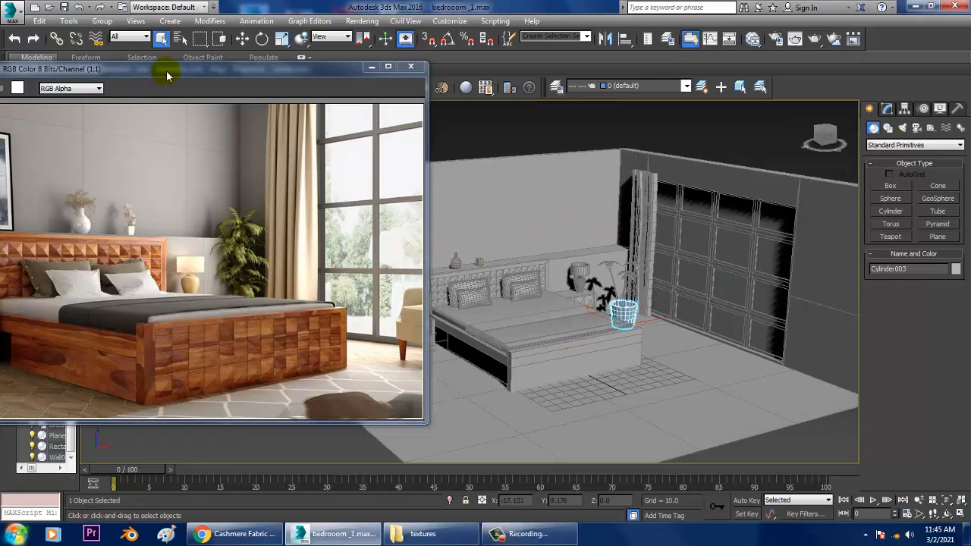
pyautogui.moveTo(166, 69); pyautogui.dragTo(207, 57)
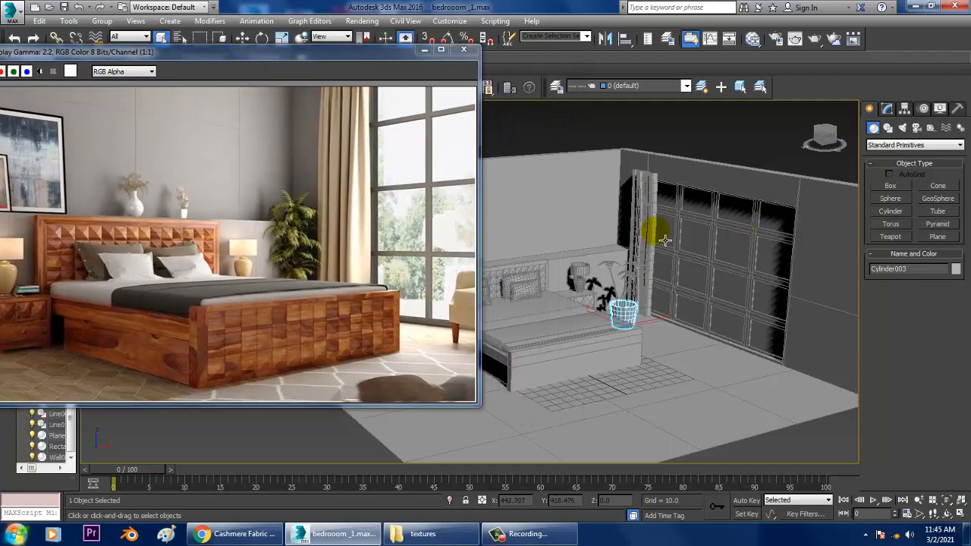
pyautogui.keyDown('alt'); pyautogui.moveTo(650, 223); pyautogui.dragTo(619, 242, button='middle'); pyautogui.keyUp('alt')
pyautogui.scroll(5, 629, 250)
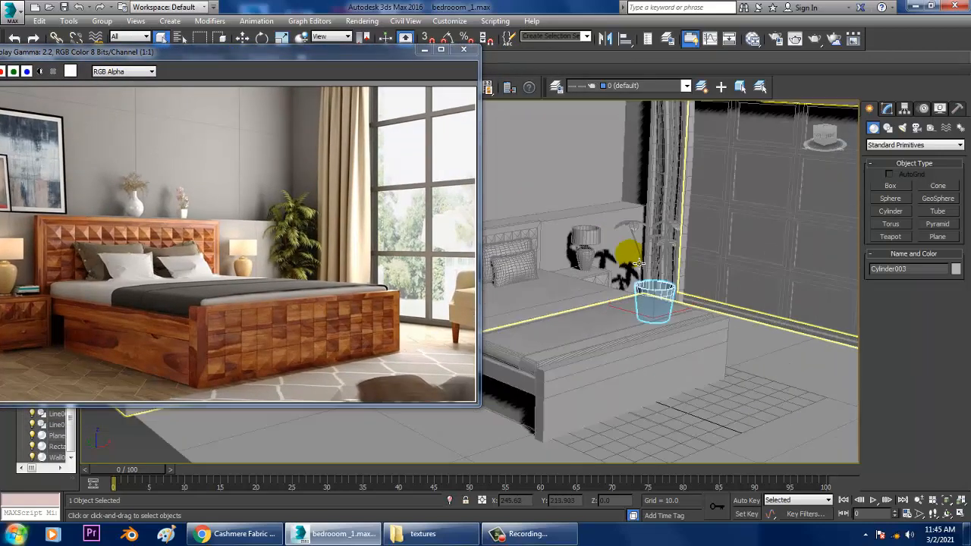
pyautogui.scroll(-5, 681, 263)
pyautogui.keyDown('alt'); pyautogui.moveTo(676, 253); pyautogui.dragTo(653, 245, button='middle'); pyautogui.keyUp('alt')
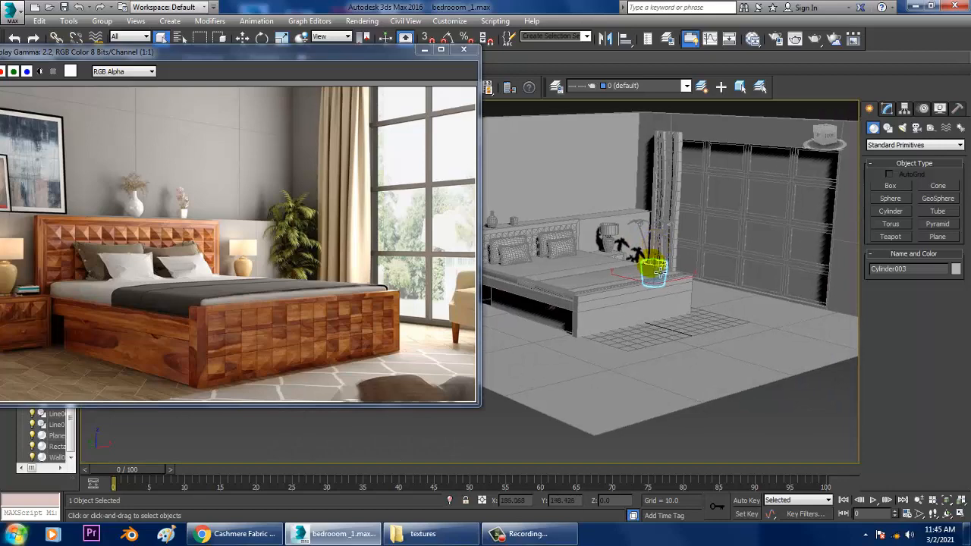
# Step: Select the floor plane and switch the production renderer to V-Ray Adv 3.30.05
pyautogui.click(647, 368)
pyautogui.press('w')
pyautogui.click(362, 21)
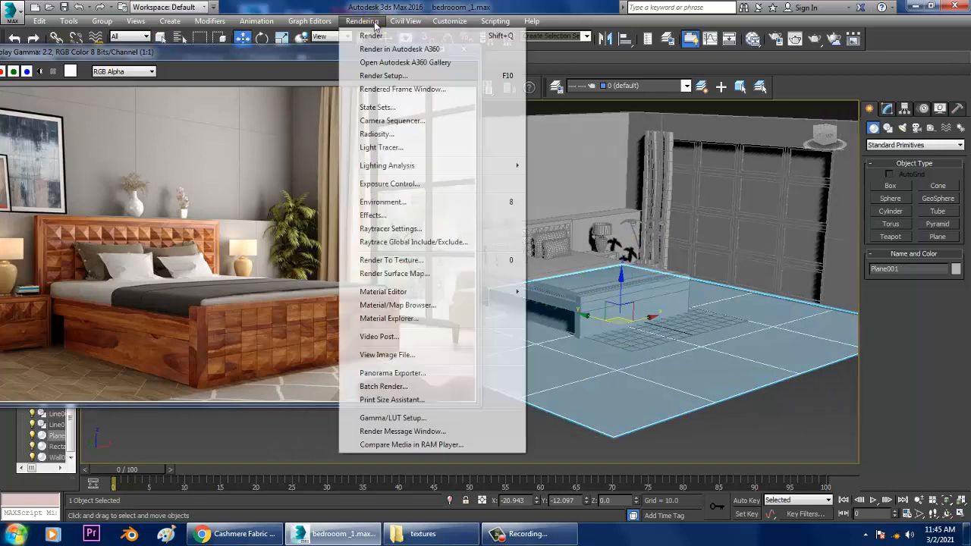
pyautogui.click(388, 77)
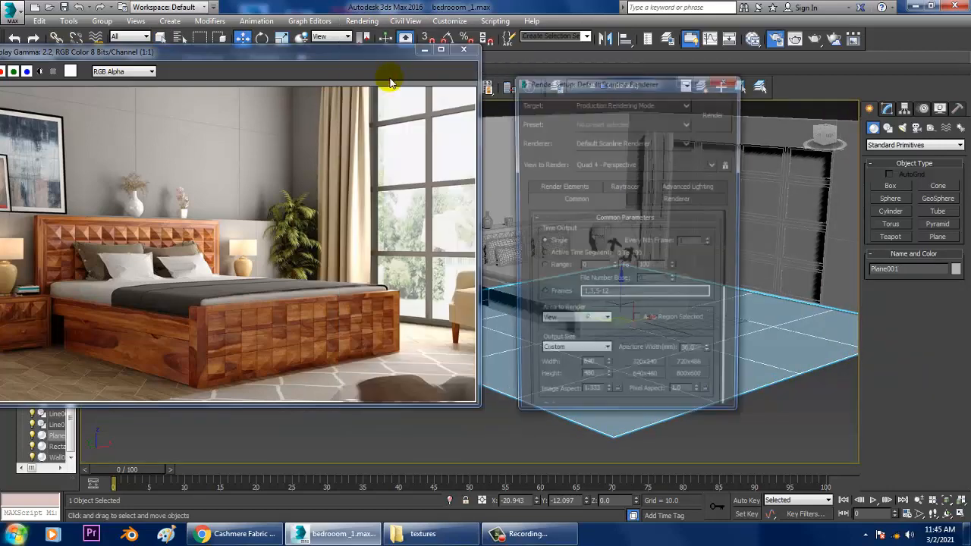
pyautogui.click(611, 142)
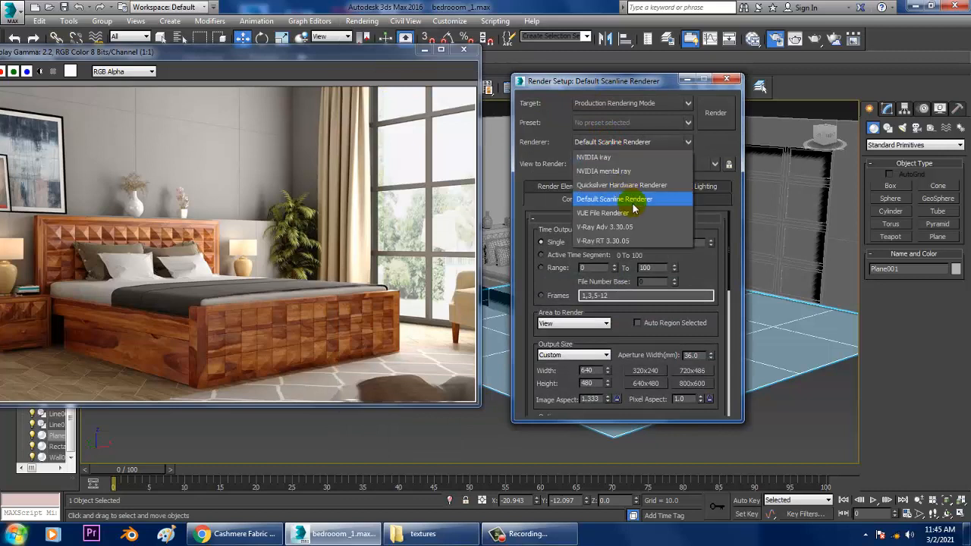
pyautogui.click(636, 226)
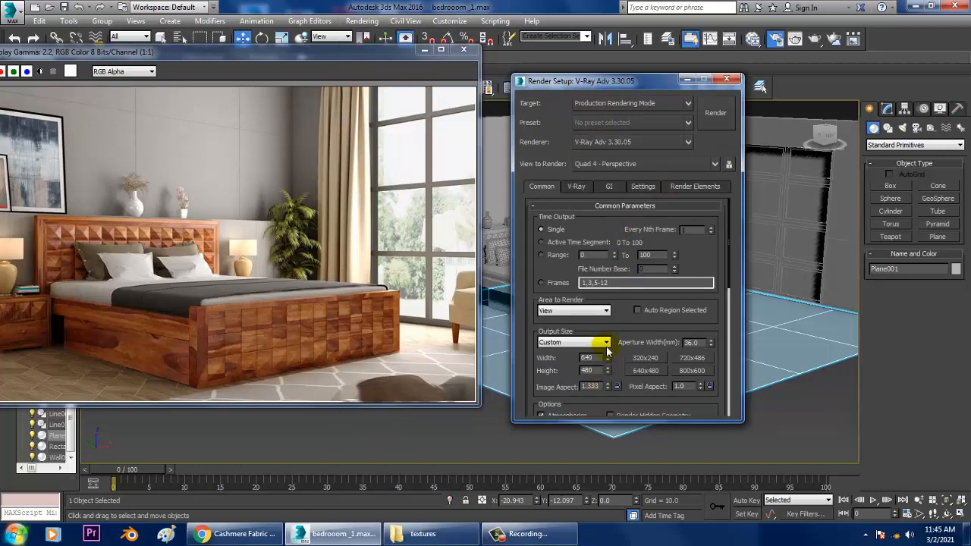
# Step: Set the render output size to the HDTV (video) preset and close the render settings
pyautogui.click(607, 345)
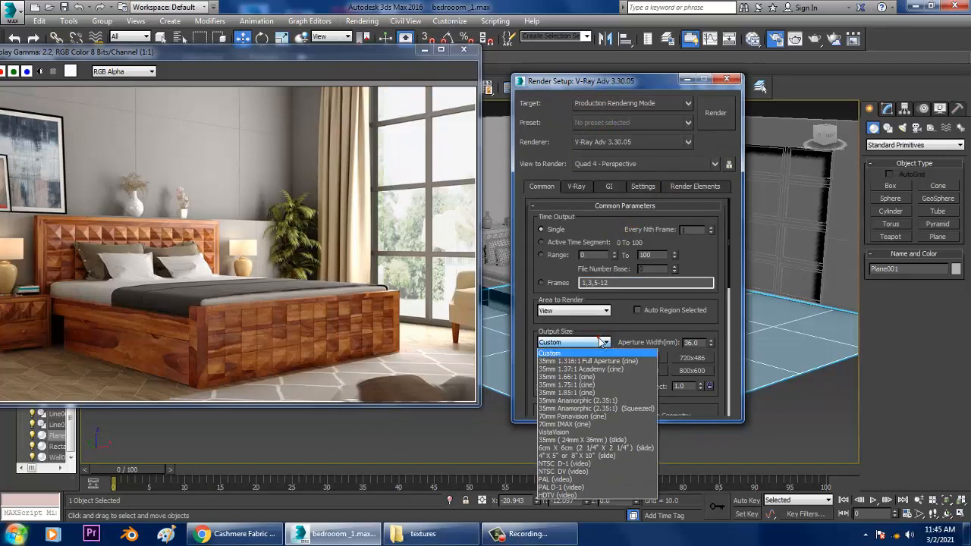
pyautogui.click(582, 495)
pyautogui.moveTo(631, 343); pyautogui.dragTo(641, 247)
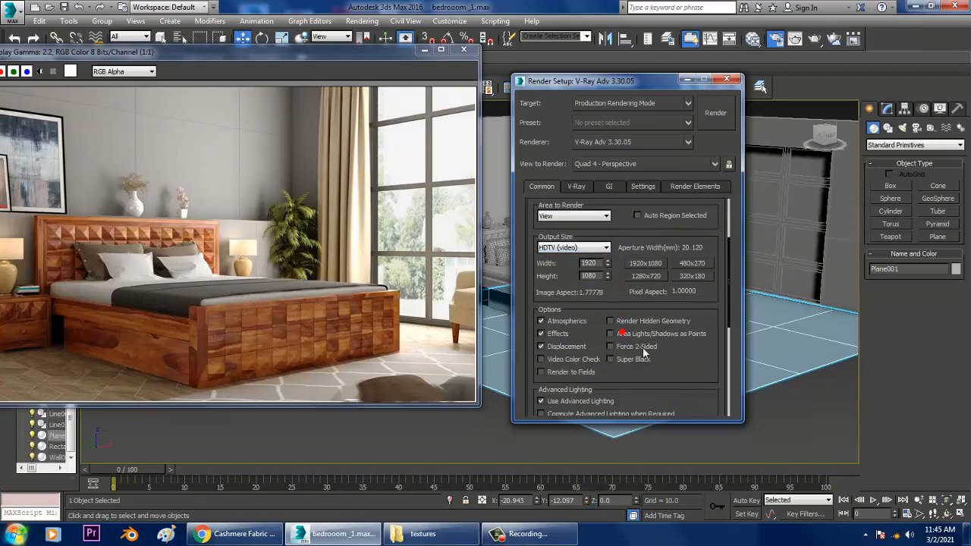
pyautogui.click(727, 81)
# Step: Create a VRayMtl in the Slate Material Editor and name it "floor"
pyautogui.scroll(6, 685, 360)
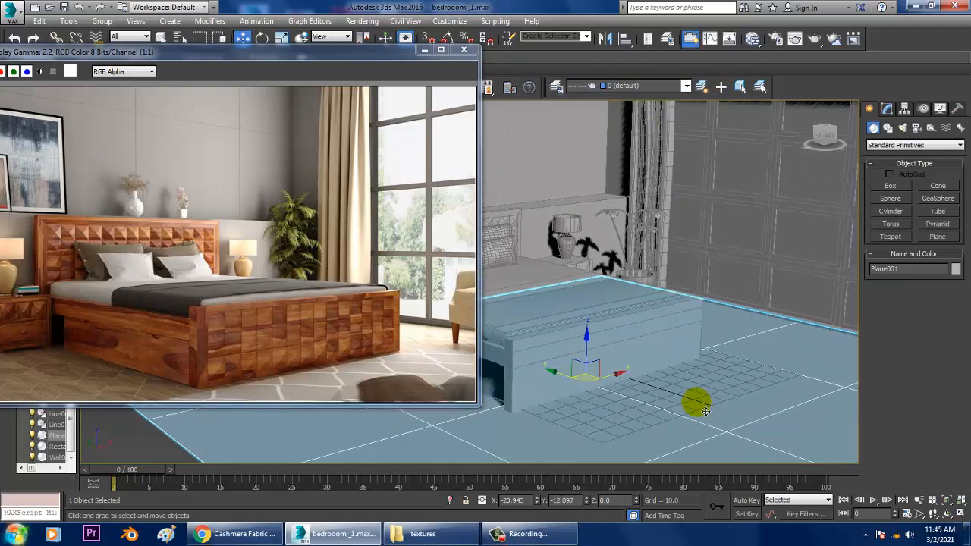
pyautogui.moveTo(709, 384); pyautogui.dragTo(697, 391, button='middle')
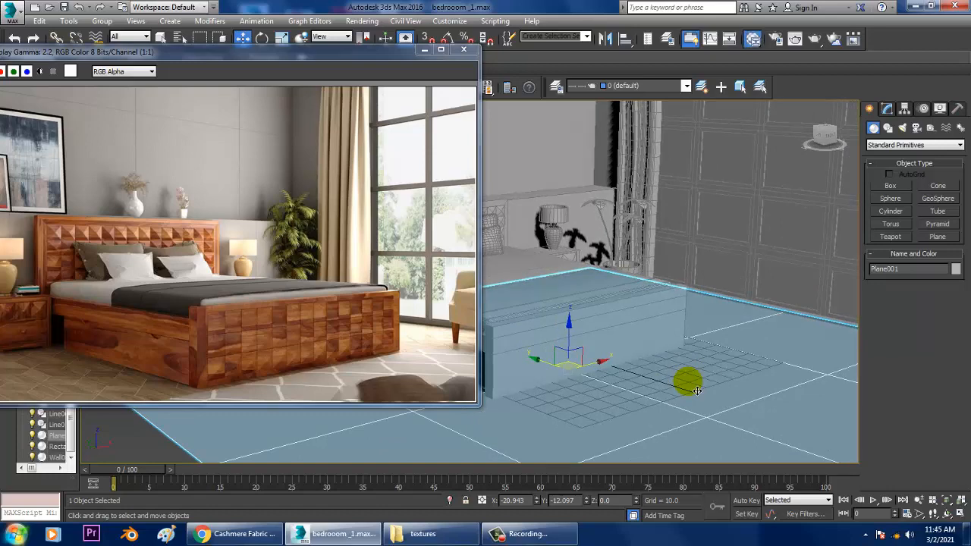
pyautogui.press('m')
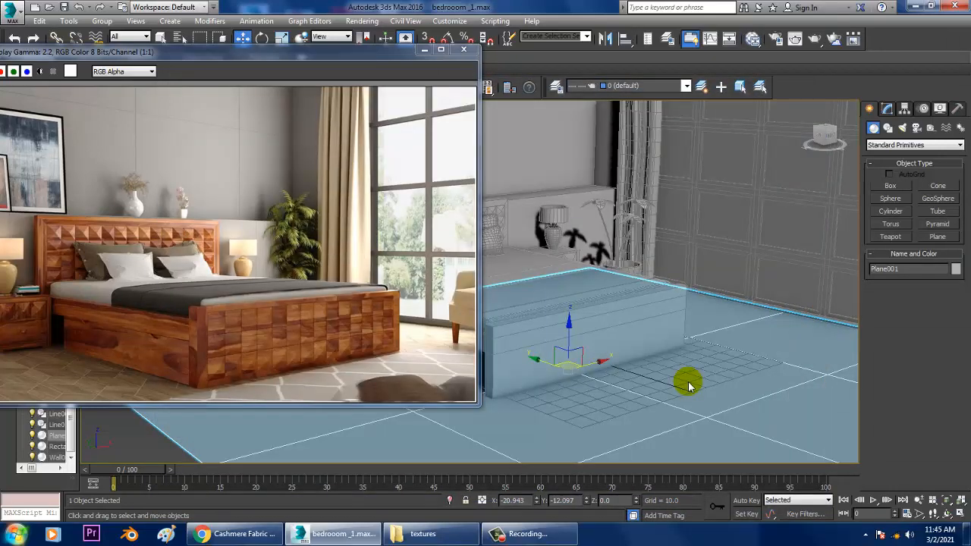
pyautogui.press('m')
pyautogui.moveTo(296, 76); pyautogui.dragTo(279, 46)
pyautogui.moveTo(242, 154); pyautogui.dragTo(247, 225)
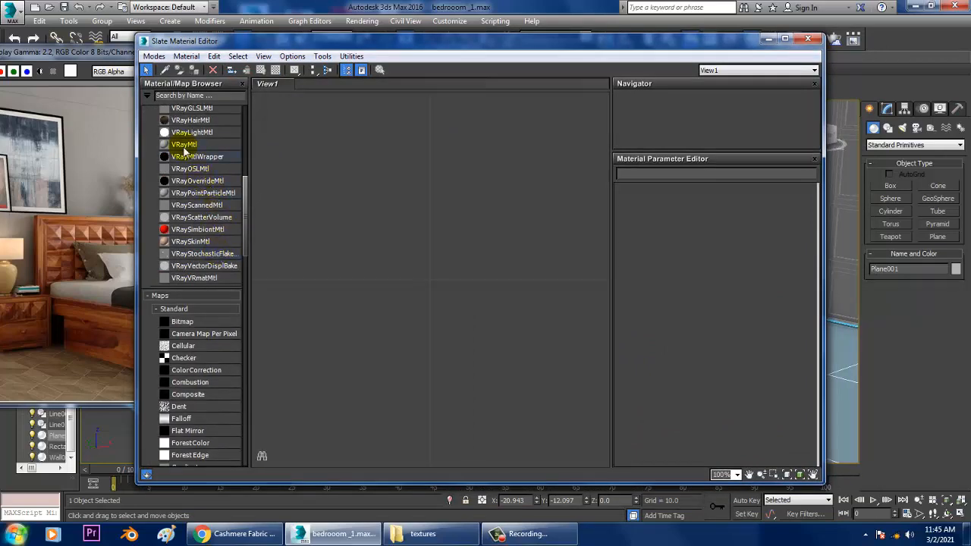
pyautogui.moveTo(413, 190); pyautogui.dragTo(411, 185)
pyautogui.doubleClick(411, 185)
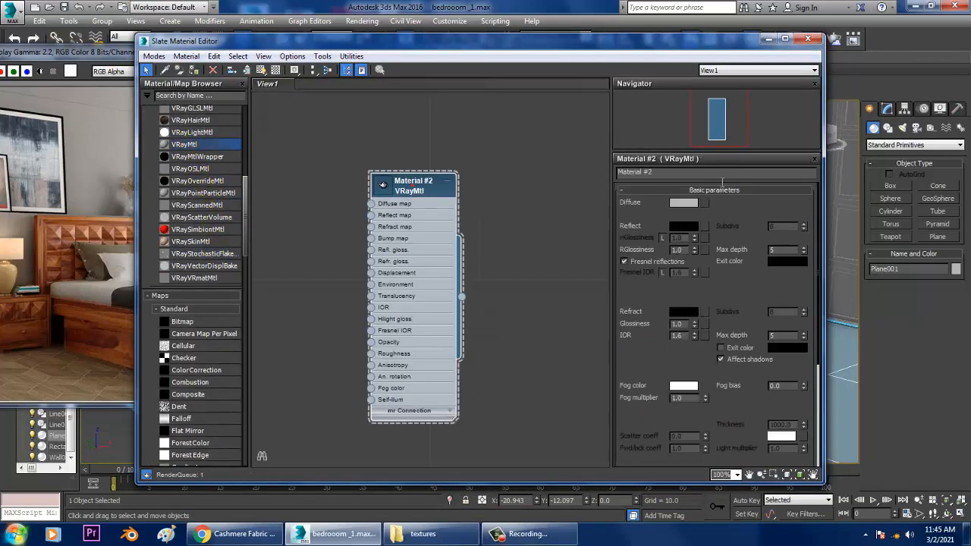
pyautogui.write('floor')
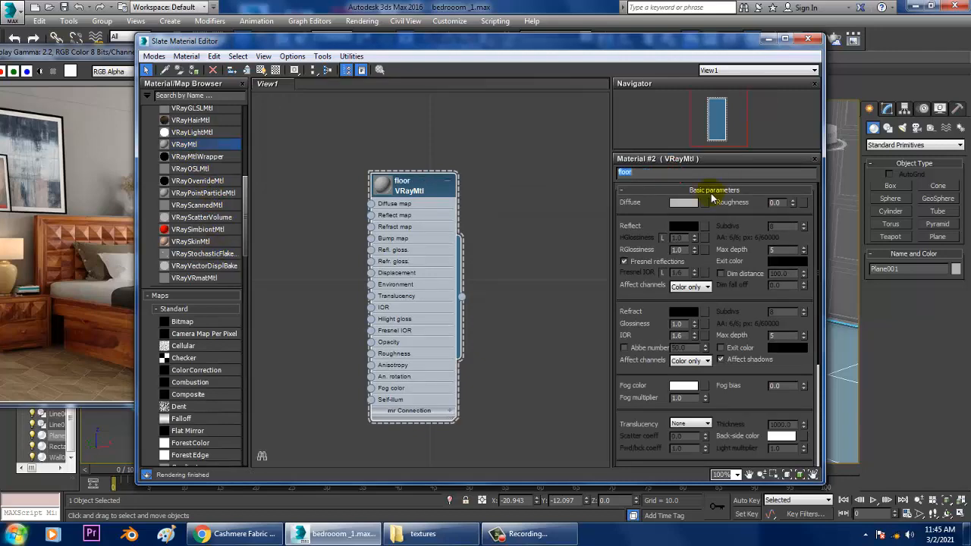
# Step: Load the Floor Diff bitmap from D:\february\Bedroom new\textures as the floor material's diffuse map
pyautogui.click(709, 202)
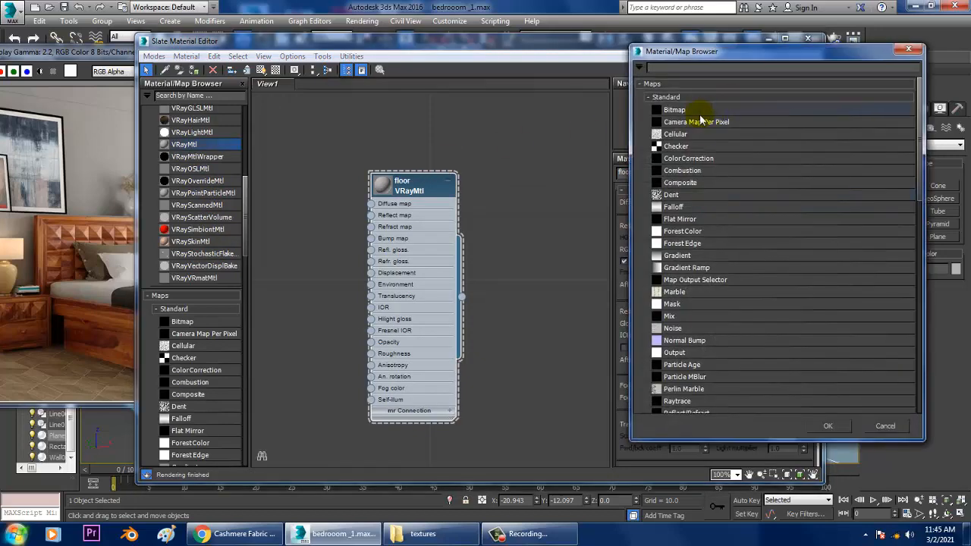
pyautogui.doubleClick(696, 111)
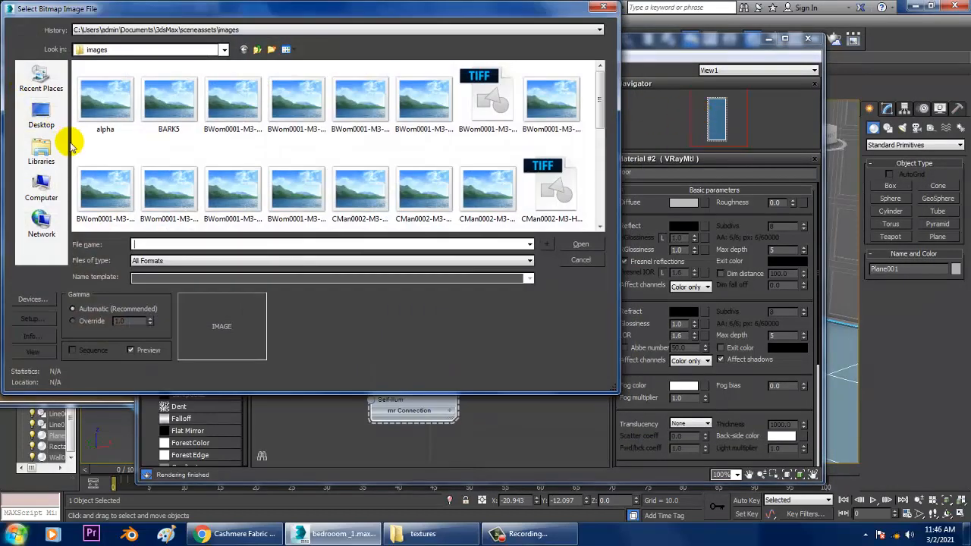
pyautogui.click(41, 189)
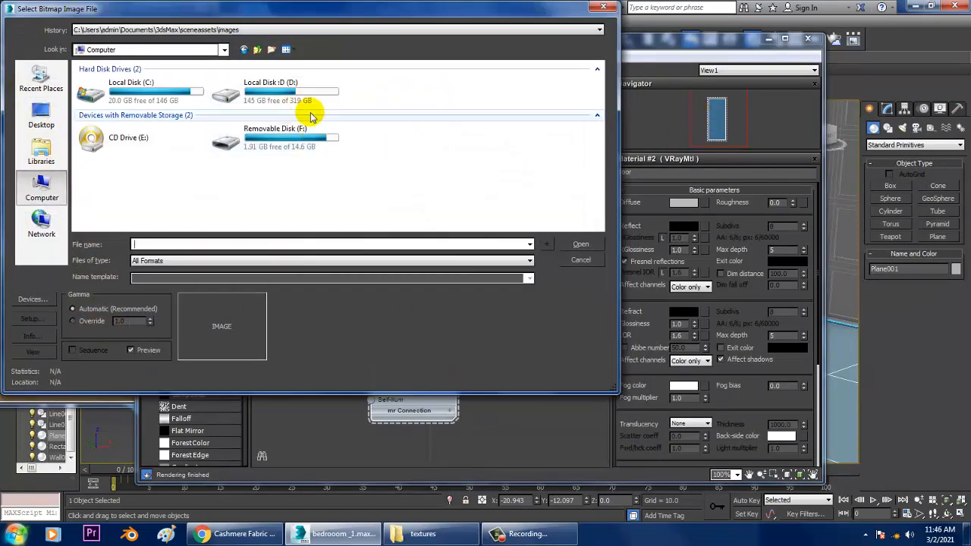
pyautogui.doubleClick(307, 108)
pyautogui.scroll(-5, 147, 132)
pyautogui.doubleClick(102, 92)
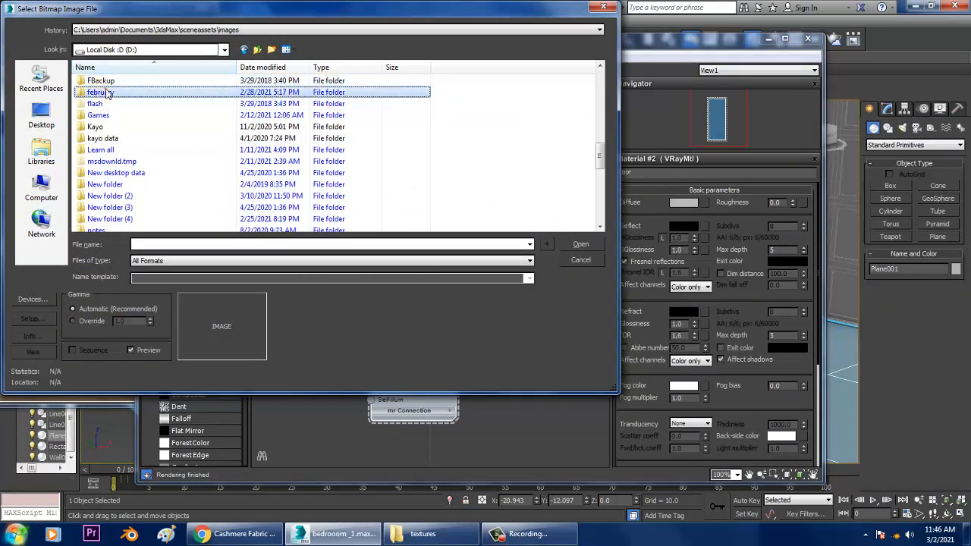
pyautogui.click(301, 102)
pyautogui.scroll(-3, 326, 76)
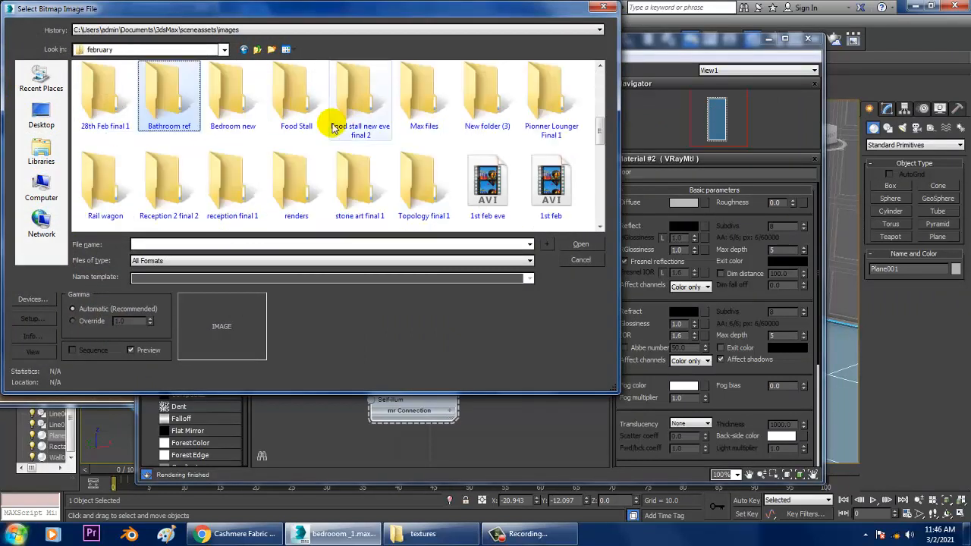
pyautogui.doubleClick(224, 105)
pyautogui.doubleClick(95, 79)
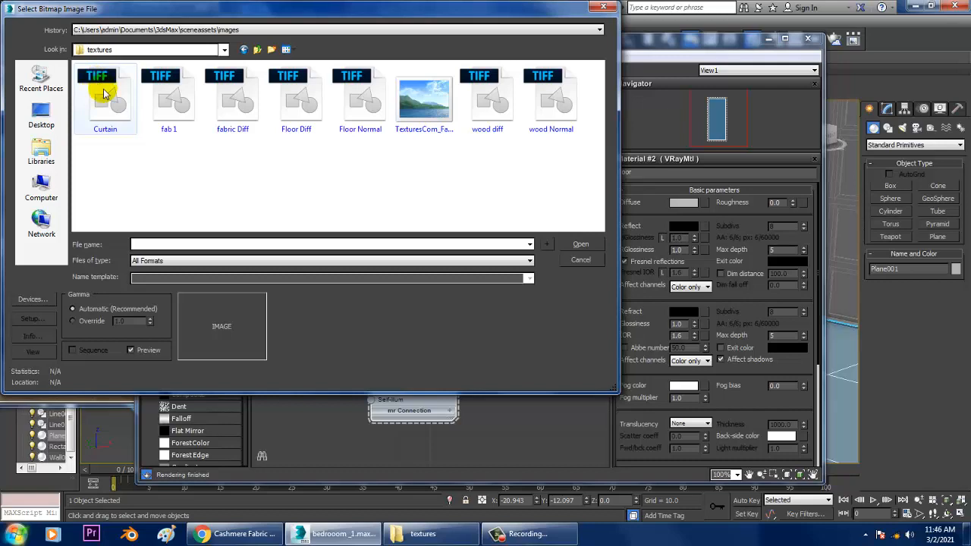
pyautogui.click(311, 106)
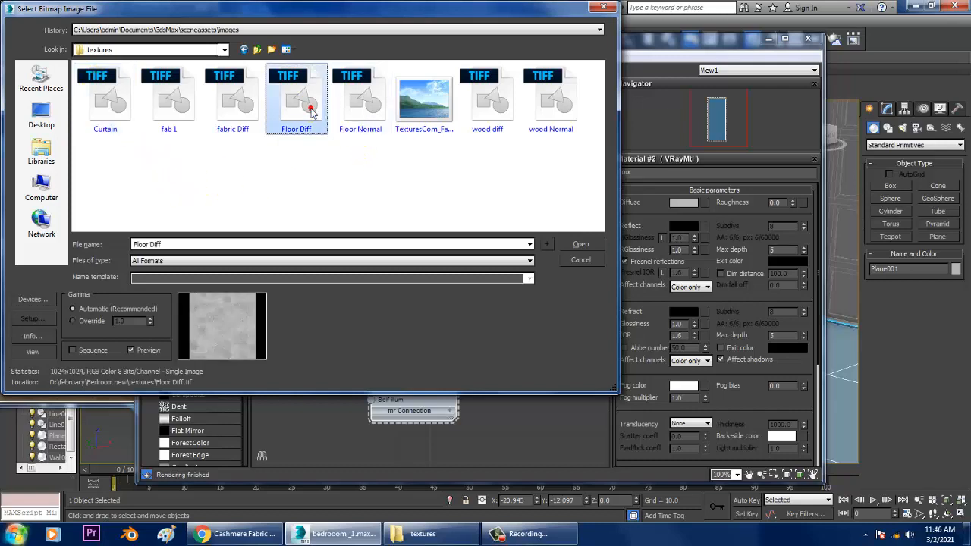
pyautogui.doubleClick(310, 107)
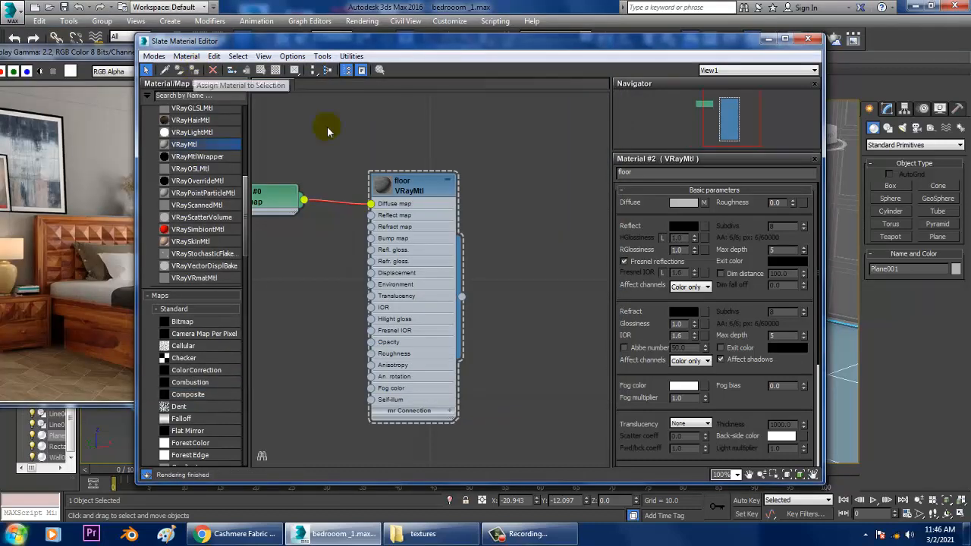
# Step: Assign the floor material to the selected floor plane and show its texture shaded in the viewport
pyautogui.moveTo(302, 46); pyautogui.dragTo(374, 110)
pyautogui.click(267, 135)
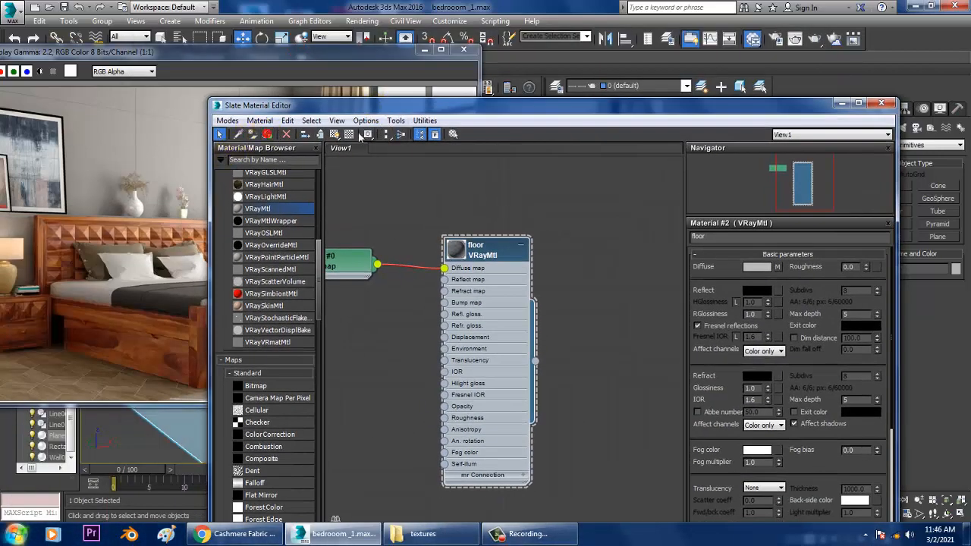
pyautogui.click(334, 134)
pyautogui.moveTo(585, 107); pyautogui.dragTo(208, 104)
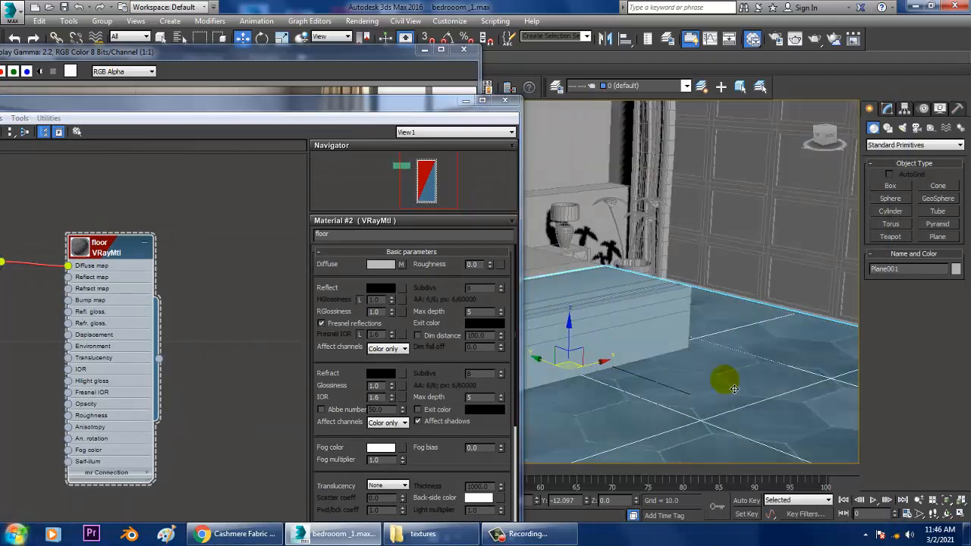
pyautogui.keyDown('alt'); pyautogui.moveTo(726, 385); pyautogui.dragTo(707, 338, button='middle'); pyautogui.keyUp('alt')
# Step: Open the parameters of the floor material's diffuse bitmap
pyautogui.click(402, 264)
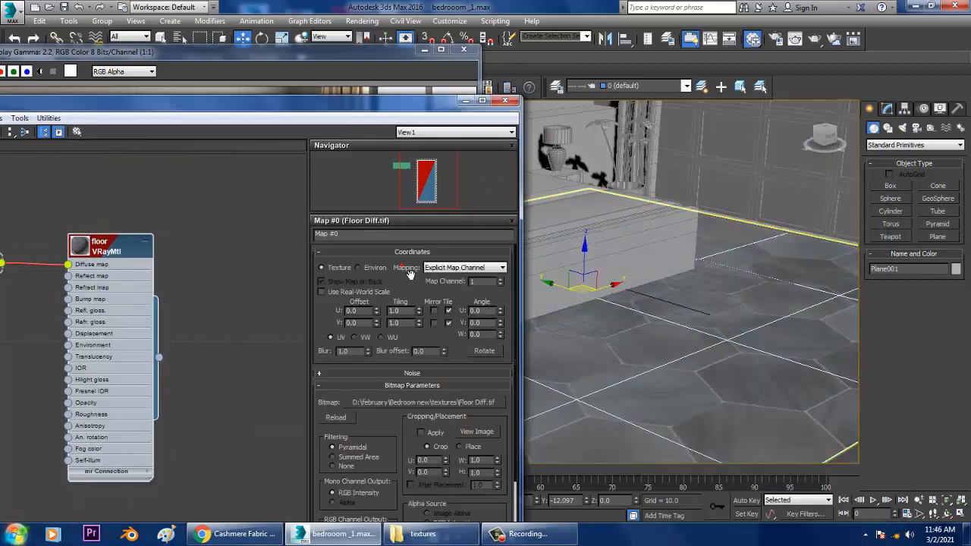
pyautogui.click(438, 402)
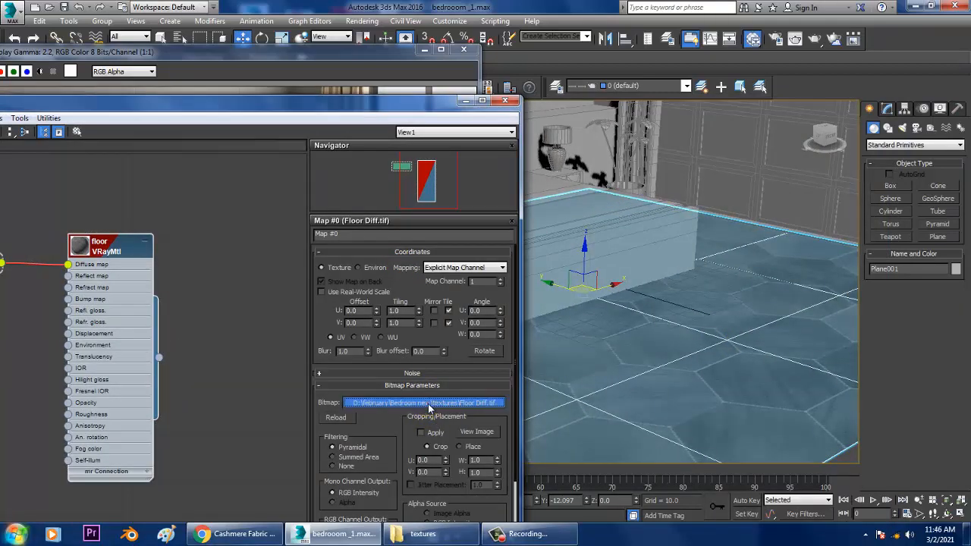
pyautogui.click(578, 384)
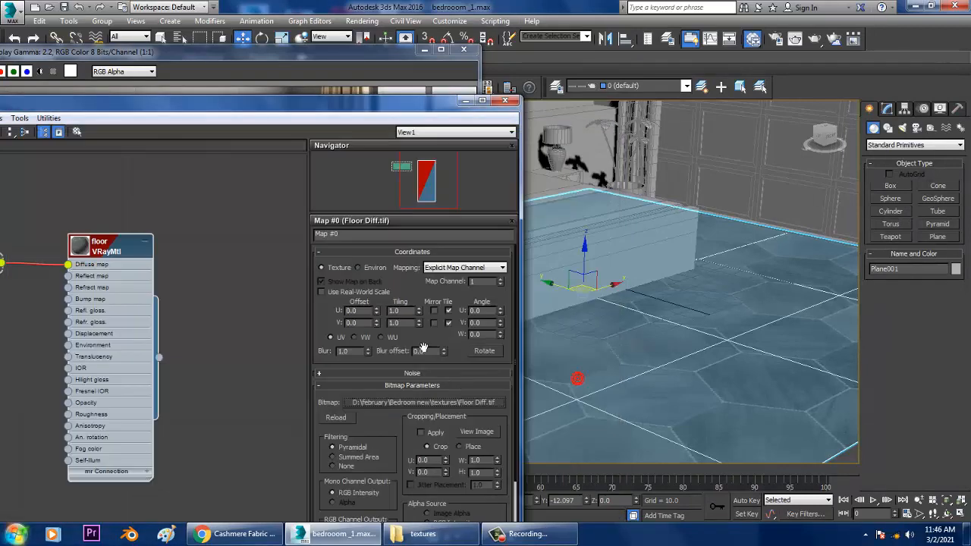
# Step: Try U and V tiling values of 5 and 2 on the Floor Diff bitmap
pyautogui.press('Tab')
pyautogui.write('5')
pyautogui.press('Return')
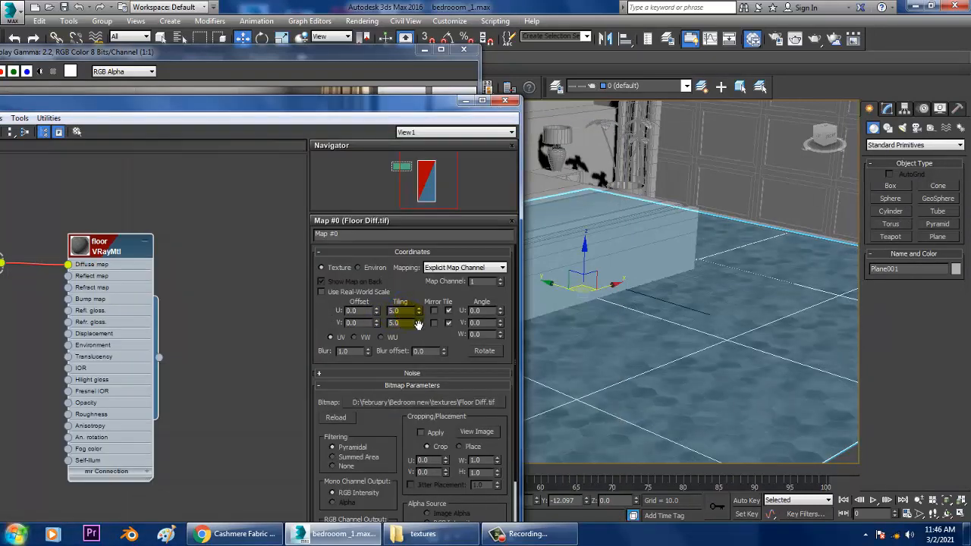
pyautogui.write('2')
pyautogui.press('Tab')
pyautogui.write('2')
pyautogui.press('Return')
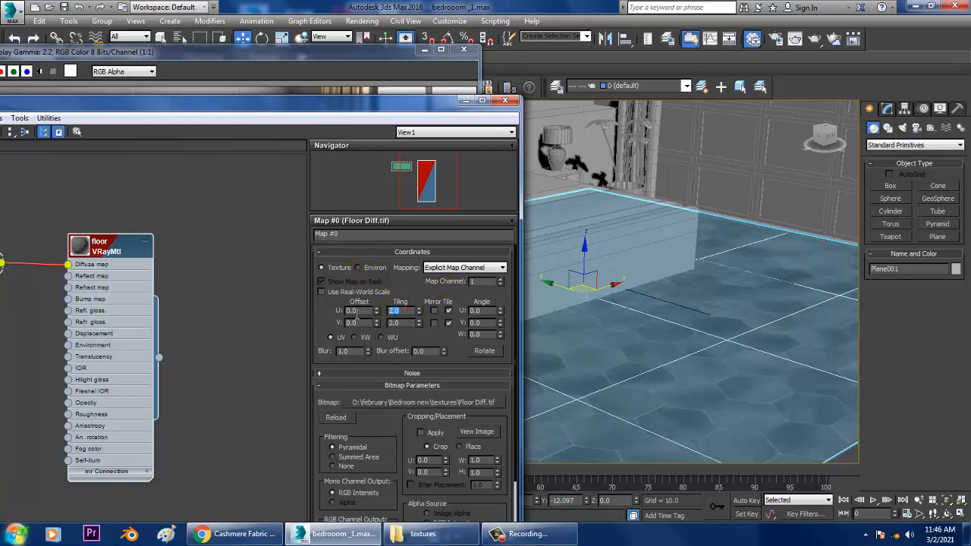
# Step: Set the Floor Diff bitmap's U and V tiling to 3 and check the tile size beside the bed
pyautogui.write('3')
pyautogui.press('Tab')
pyautogui.write('3')
pyautogui.press('Return')
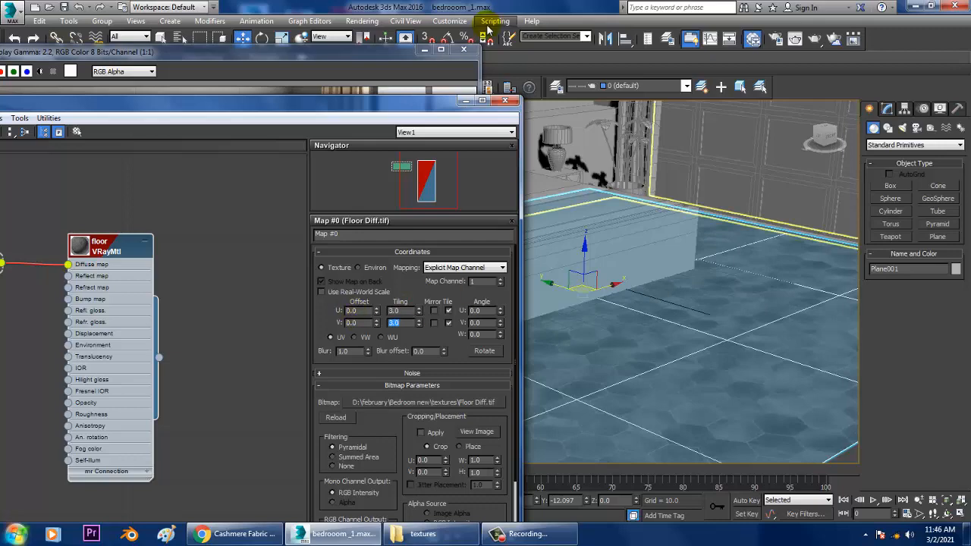
pyautogui.moveTo(716, 314); pyautogui.dragTo(847, 331, button='middle')
pyautogui.scroll(5, 694, 362)
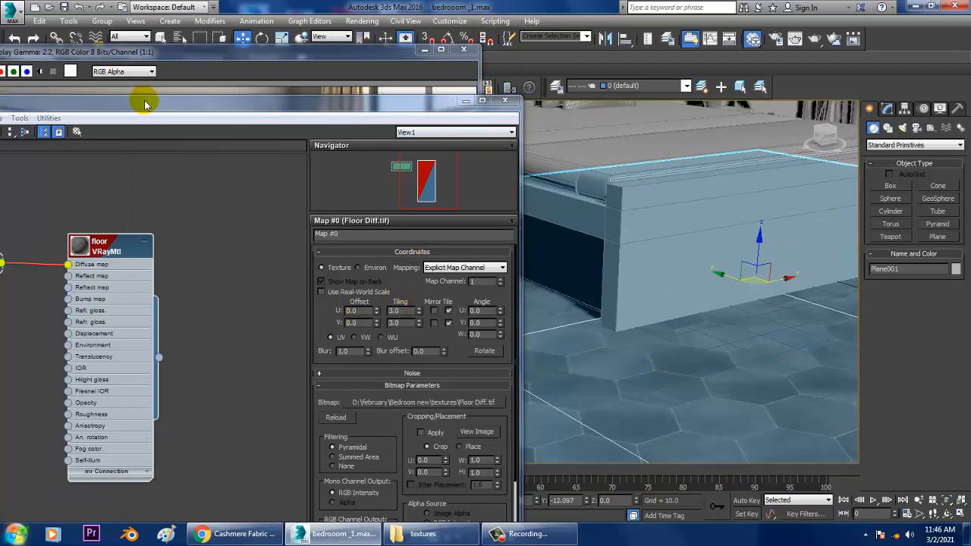
# Step: Set the floor material's reflection colour to light grey
pyautogui.moveTo(141, 98); pyautogui.dragTo(290, 121)
pyautogui.doubleClick(264, 271)
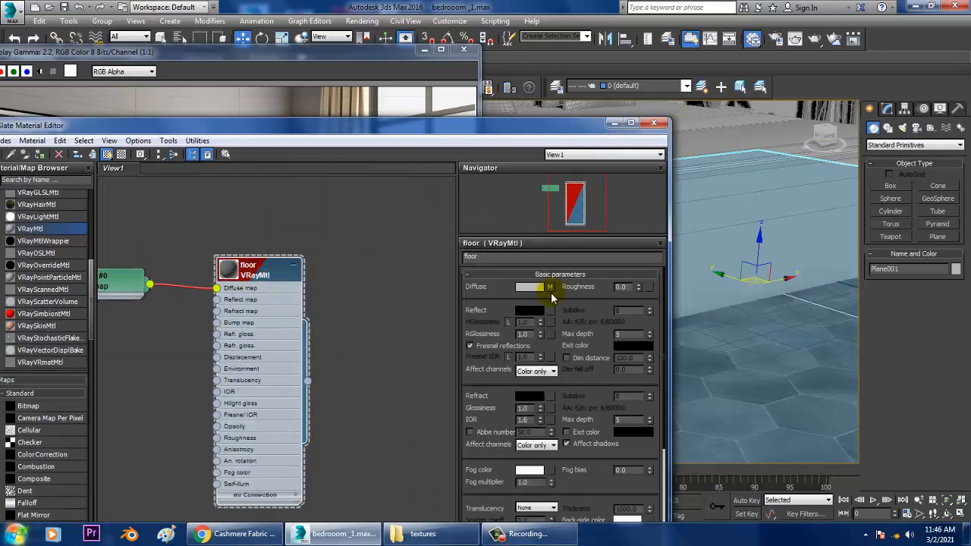
pyautogui.click(530, 314)
pyautogui.moveTo(348, 97); pyautogui.dragTo(350, 124)
pyautogui.click(448, 182)
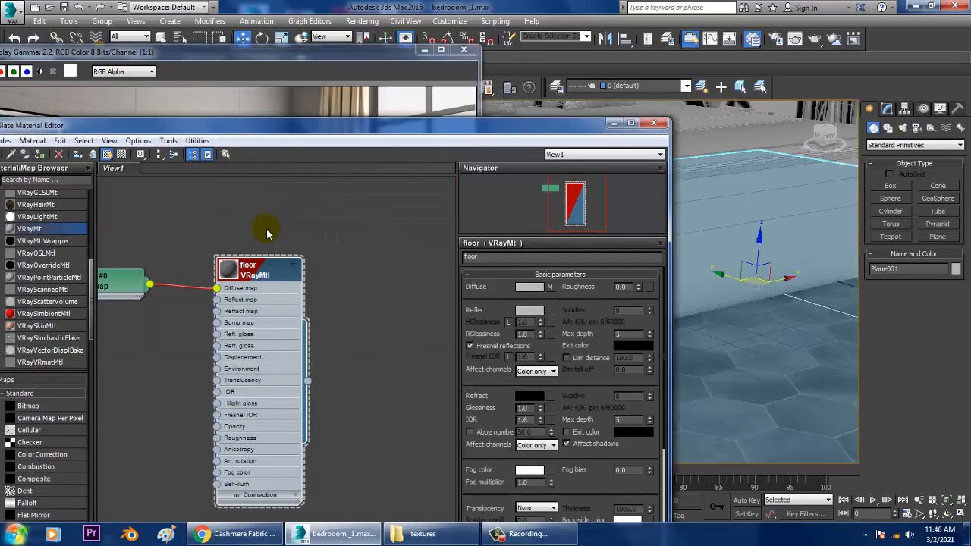
# Step: Spread out the floor material's nodes, add a Normal Bump map and connect it to the material's bump map input
pyautogui.moveTo(262, 271); pyautogui.dragTo(370, 247)
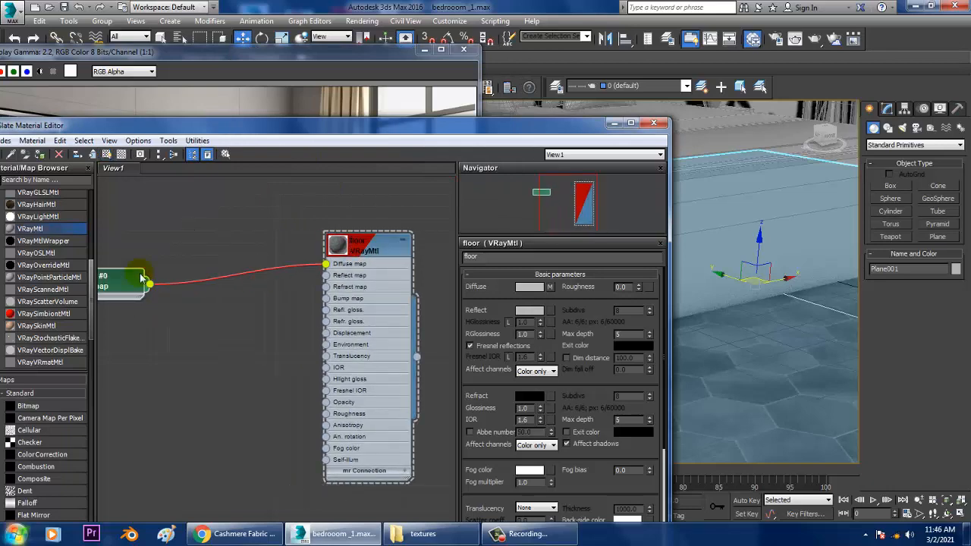
pyautogui.moveTo(142, 279); pyautogui.dragTo(166, 229)
pyautogui.moveTo(238, 125); pyautogui.dragTo(339, 95)
pyautogui.moveTo(370, 244); pyautogui.dragTo(376, 245, button='middle')
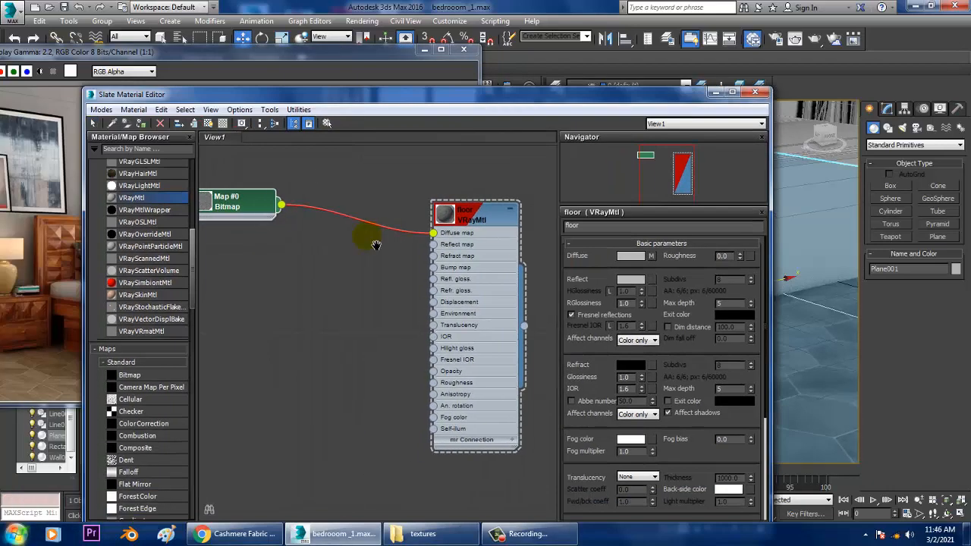
pyautogui.moveTo(191, 251); pyautogui.dragTo(282, 314)
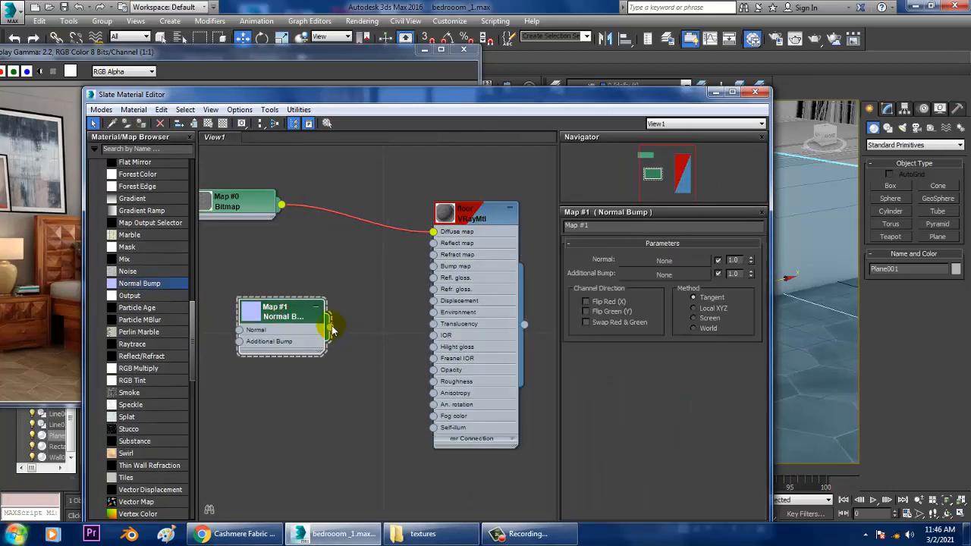
pyautogui.moveTo(377, 350); pyautogui.dragTo(433, 266)
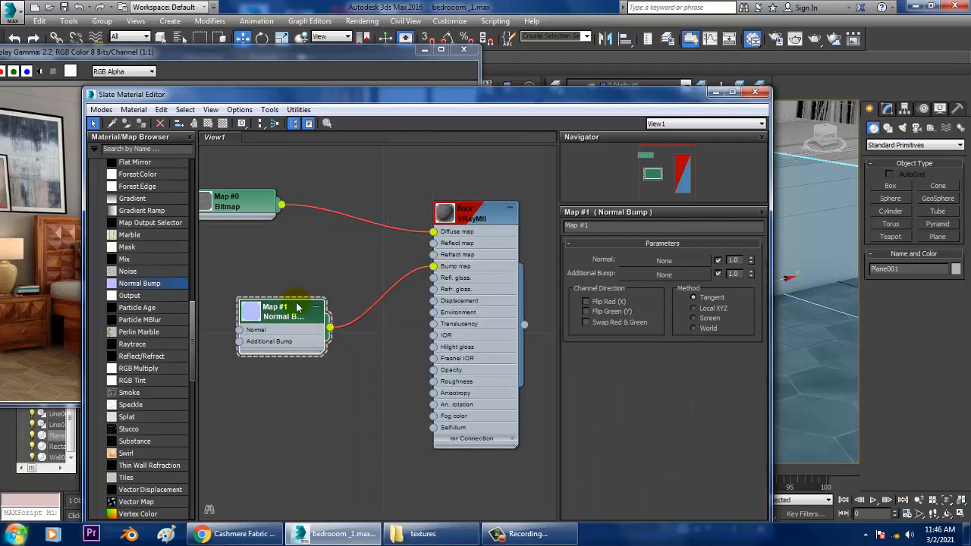
# Step: Load the Floor Normal bitmap as the map's Normal input and copy it to Additional Bump
pyautogui.click(680, 261)
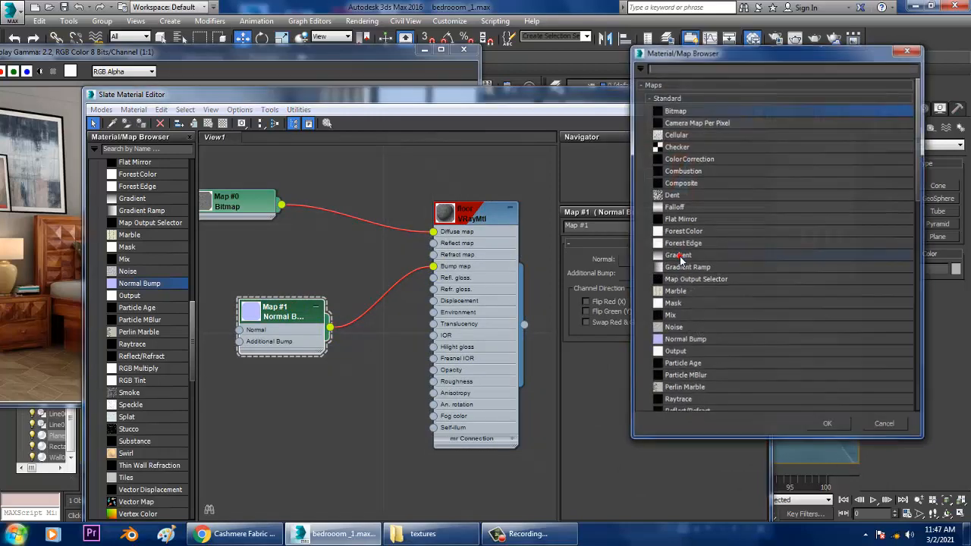
pyautogui.doubleClick(676, 110)
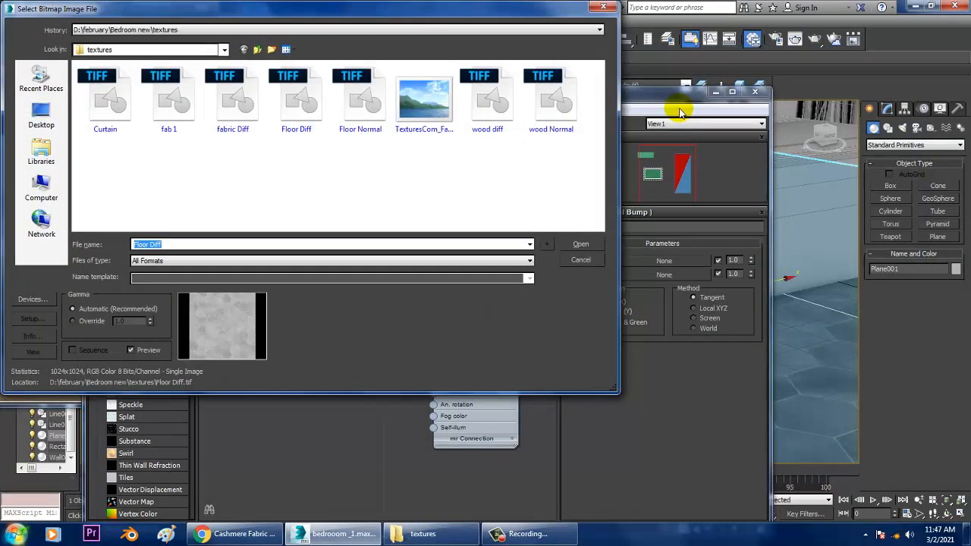
pyautogui.doubleClick(358, 97)
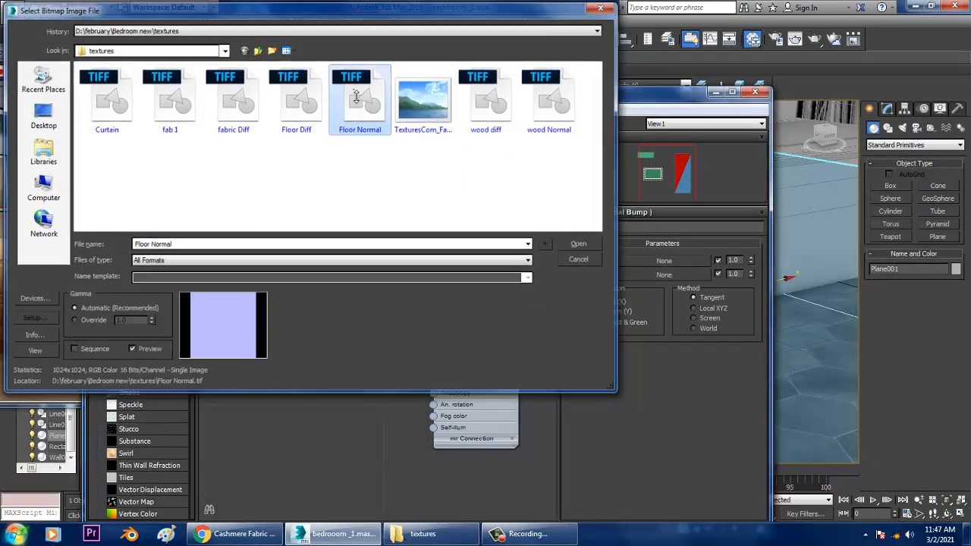
pyautogui.moveTo(654, 260); pyautogui.dragTo(664, 274)
pyautogui.click(402, 351)
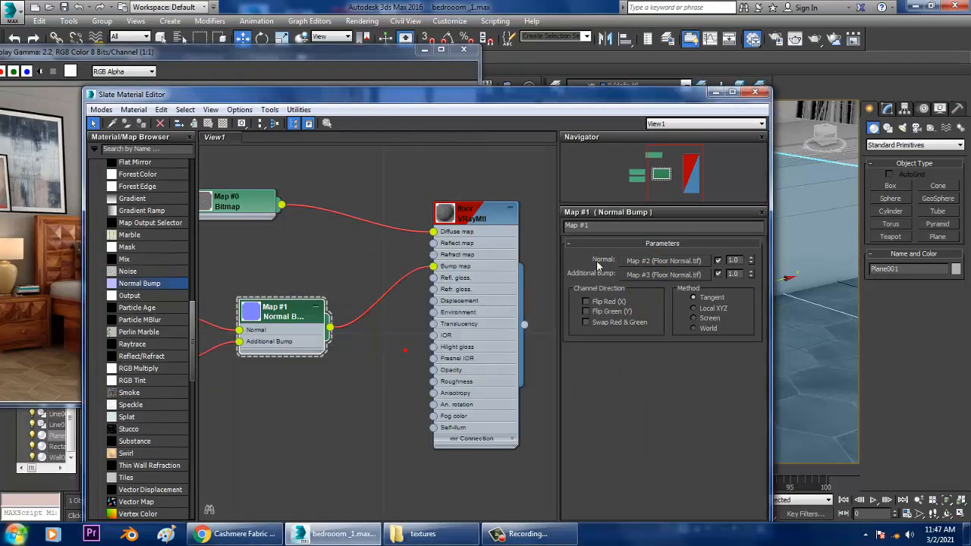
# Step: Enlarge the floor material's preview and examine the tiled floor around the bed in the viewport
pyautogui.doubleClick(443, 213)
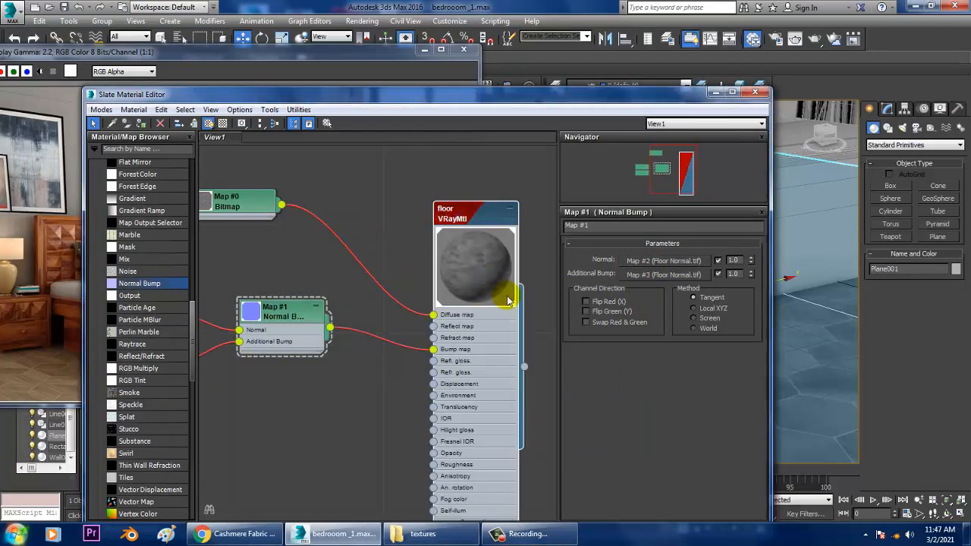
pyautogui.click(716, 92)
pyautogui.scroll(-3, 666, 278)
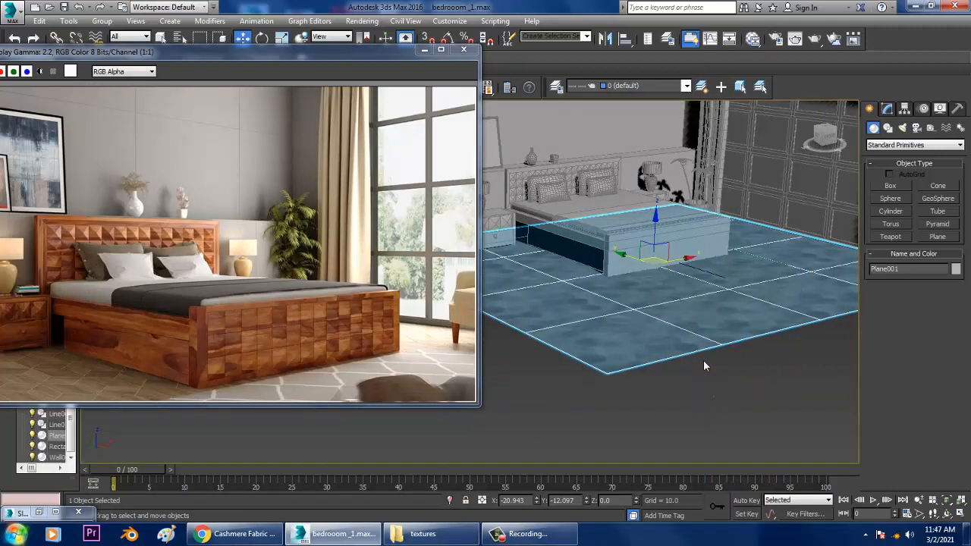
pyautogui.click(713, 398)
pyautogui.scroll(5, 720, 351)
pyautogui.scroll(-5, 707, 324)
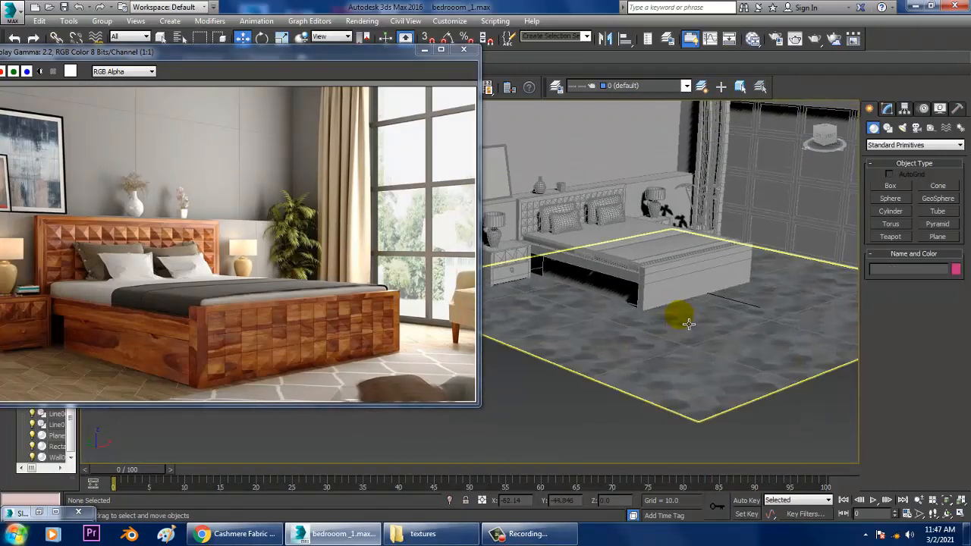
pyautogui.scroll(5, 678, 314)
pyautogui.scroll(6, 627, 333)
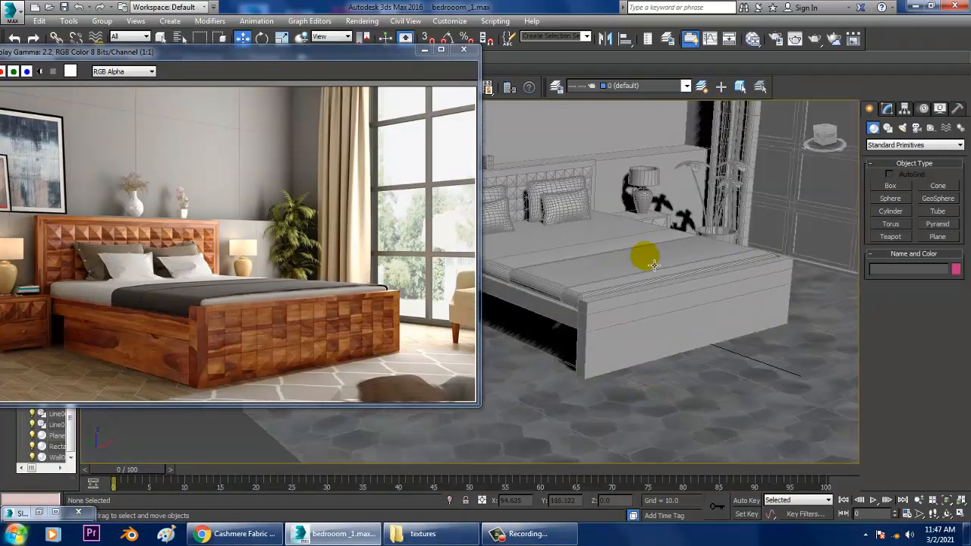
# Step: Select the bed frame and create a new VRayMtl named wood below the floor material
pyautogui.click(615, 335)
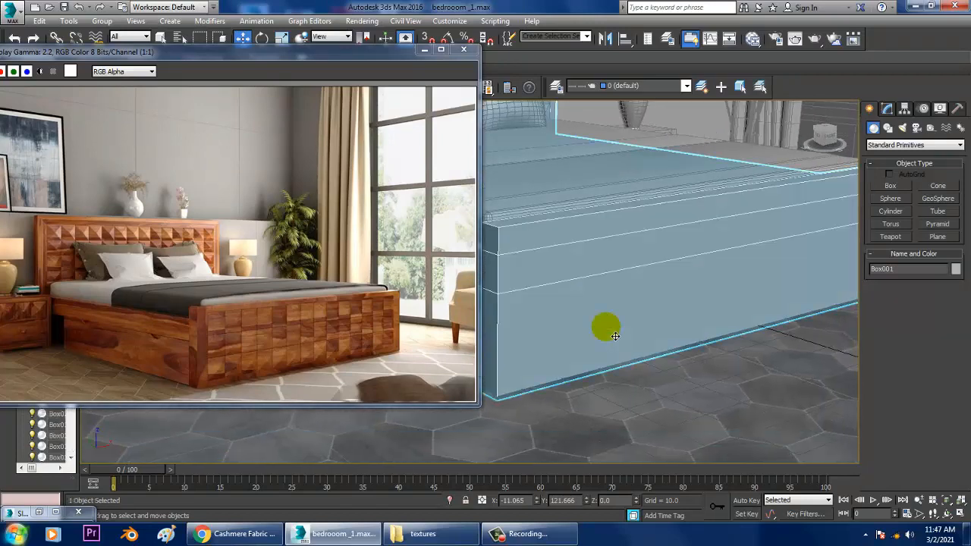
pyautogui.scroll(-6, 616, 335)
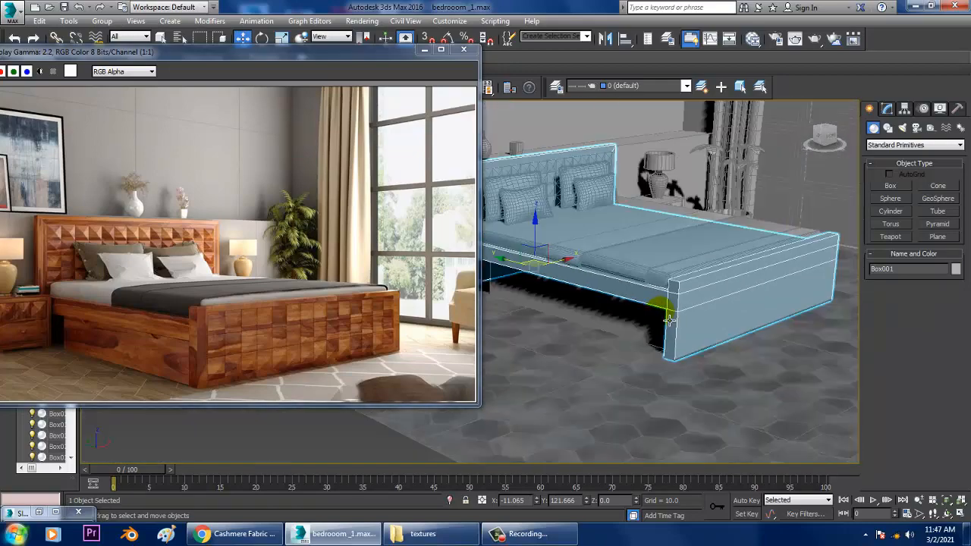
pyautogui.moveTo(652, 322); pyautogui.dragTo(662, 338, button='middle')
pyautogui.moveTo(625, 306); pyautogui.dragTo(657, 320, button='middle')
pyautogui.scroll(3, 651, 308)
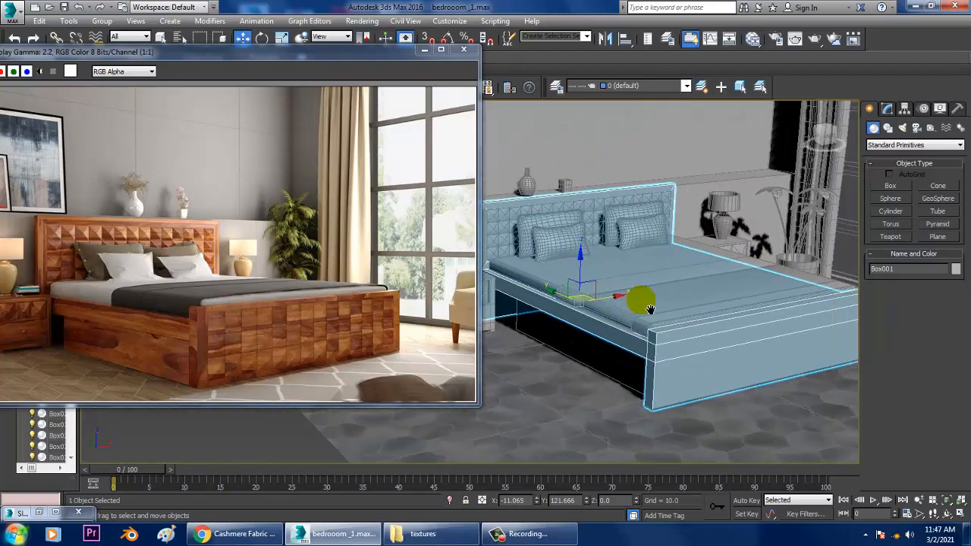
pyautogui.moveTo(681, 358); pyautogui.dragTo(668, 343, button='middle')
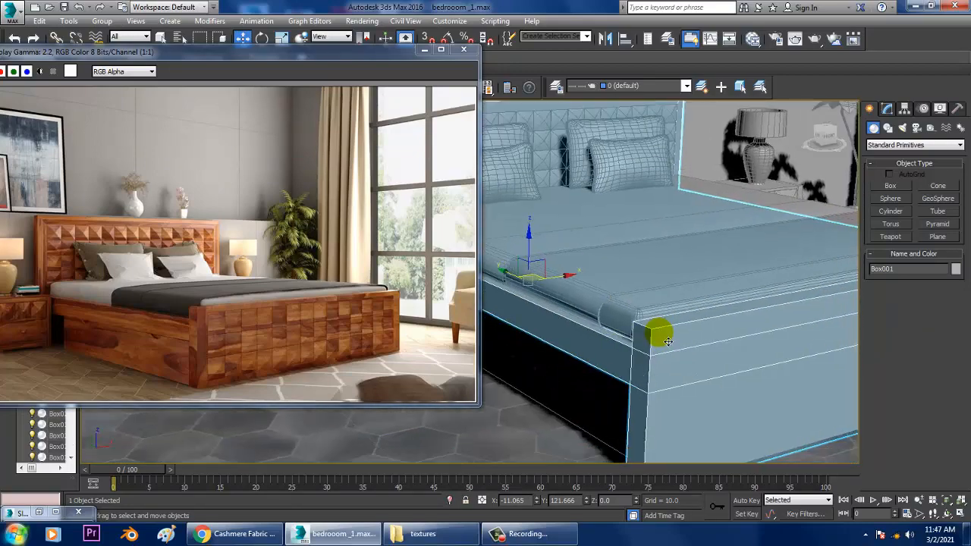
pyautogui.press('m')
pyautogui.scroll(-3, 435, 346)
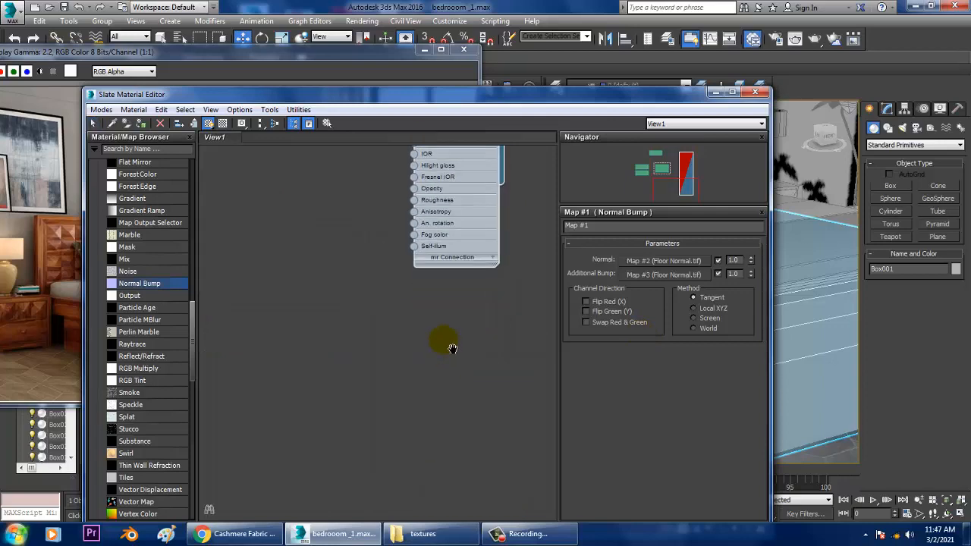
pyautogui.moveTo(192, 327); pyautogui.dragTo(201, 172)
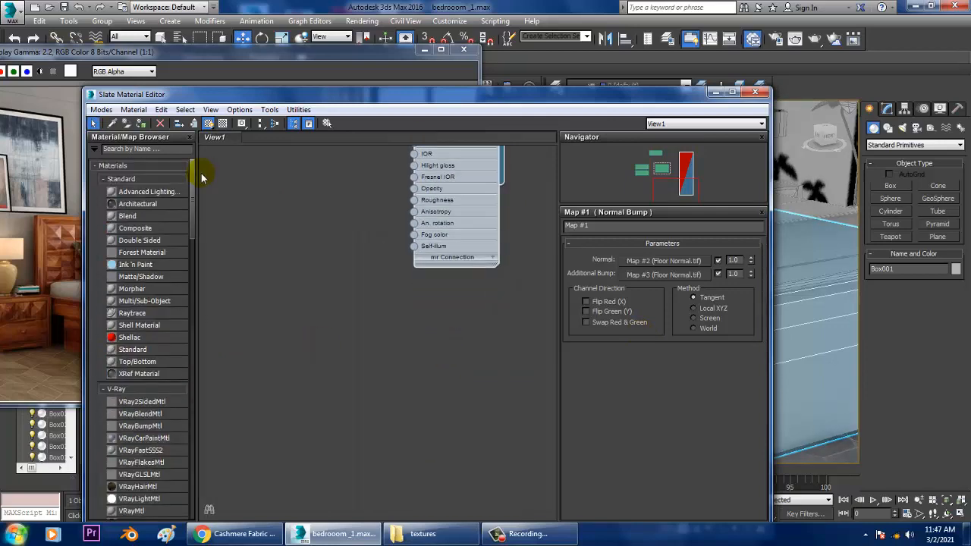
pyautogui.moveTo(142, 514); pyautogui.dragTo(374, 324)
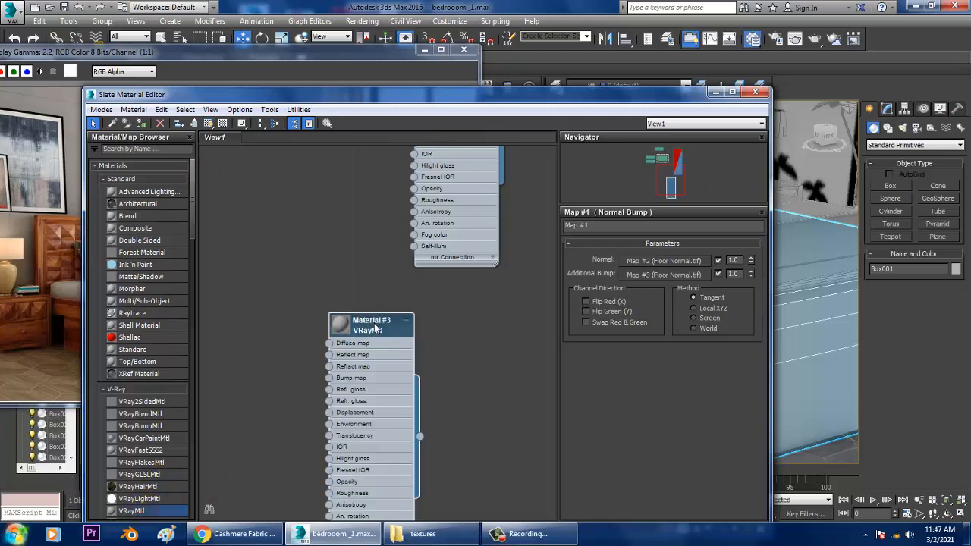
pyautogui.write('wood')
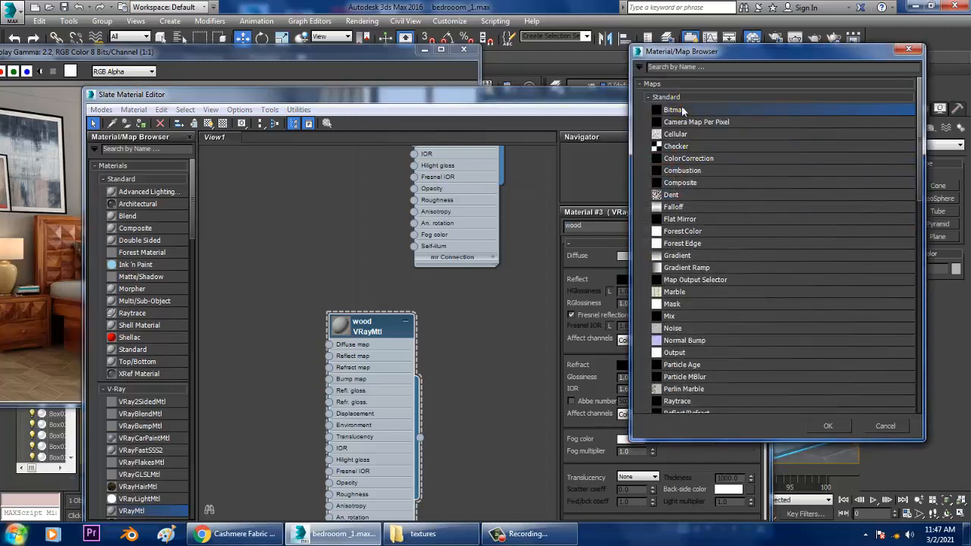
# Step: Load the wood diff bitmap as the wood material's diffuse map
pyautogui.doubleClick(683, 111)
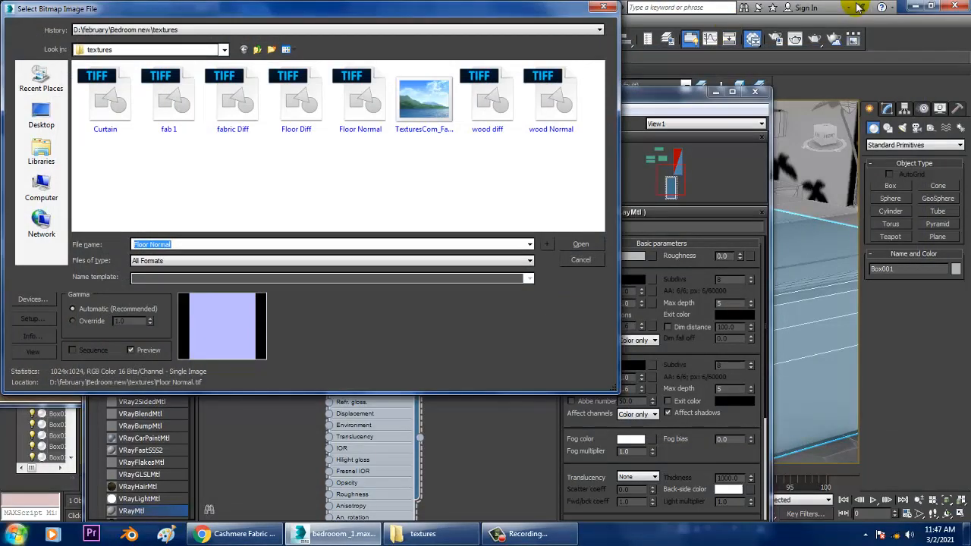
pyautogui.click(487, 99)
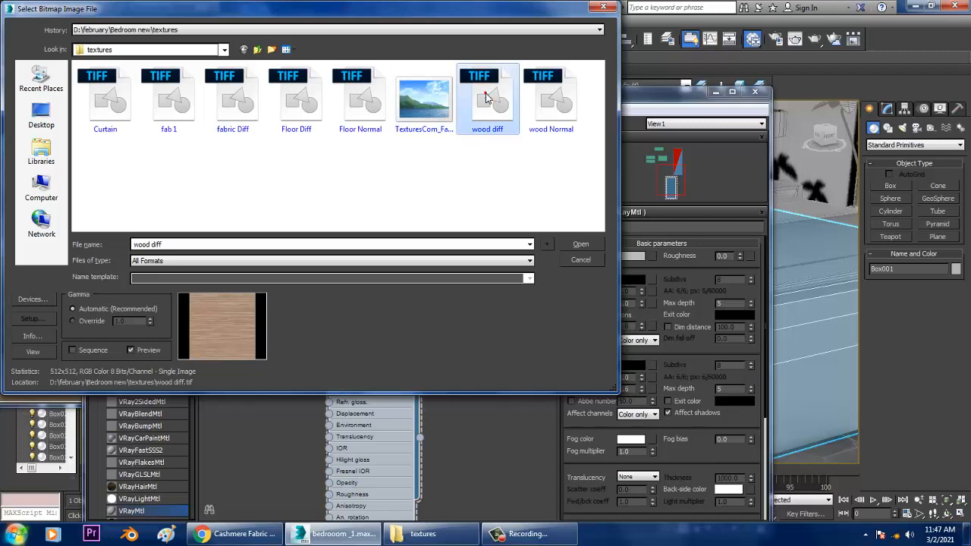
pyautogui.click(578, 244)
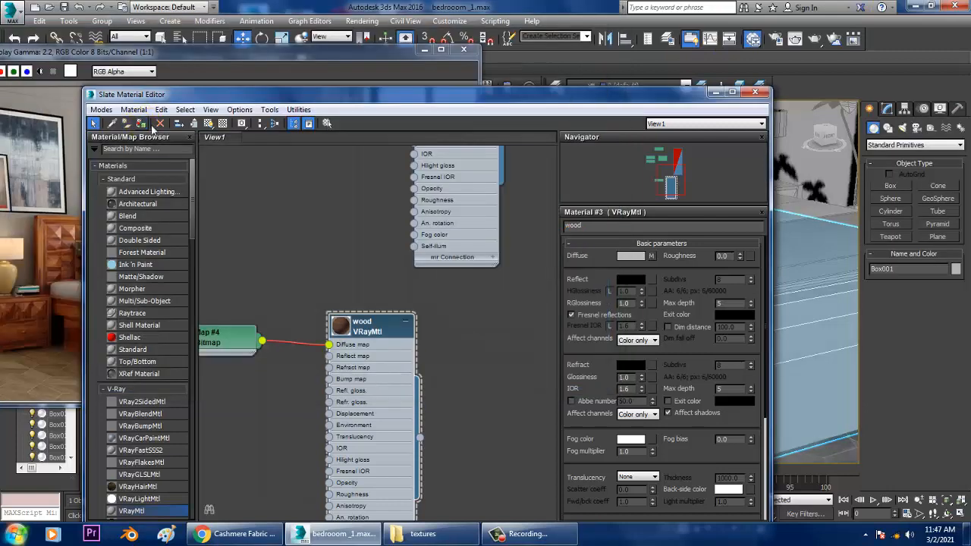
# Step: Assign the wood material to the bed frame and show its texture shaded in the viewport
pyautogui.click(208, 123)
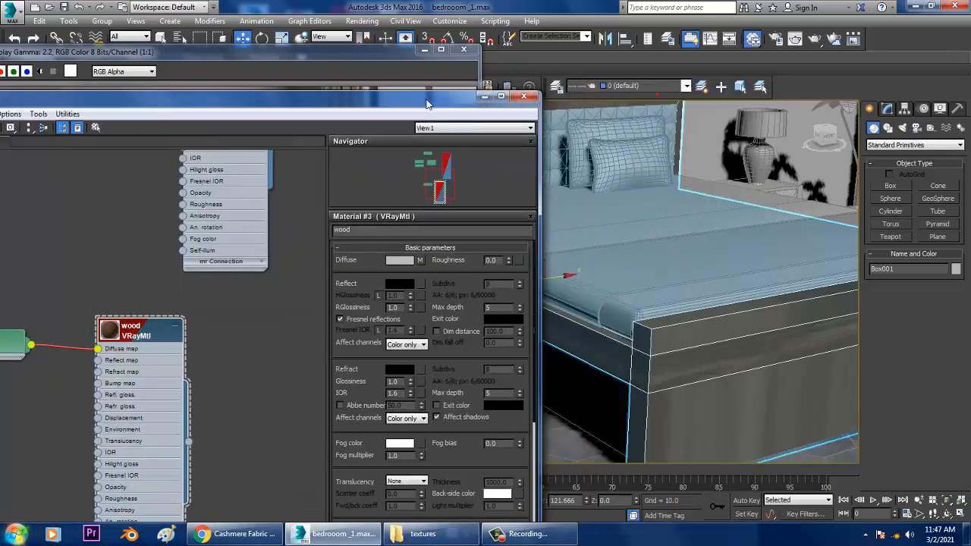
pyautogui.moveTo(660, 95); pyautogui.dragTo(428, 103)
pyautogui.scroll(-5, 674, 280)
pyautogui.scroll(6, 675, 280)
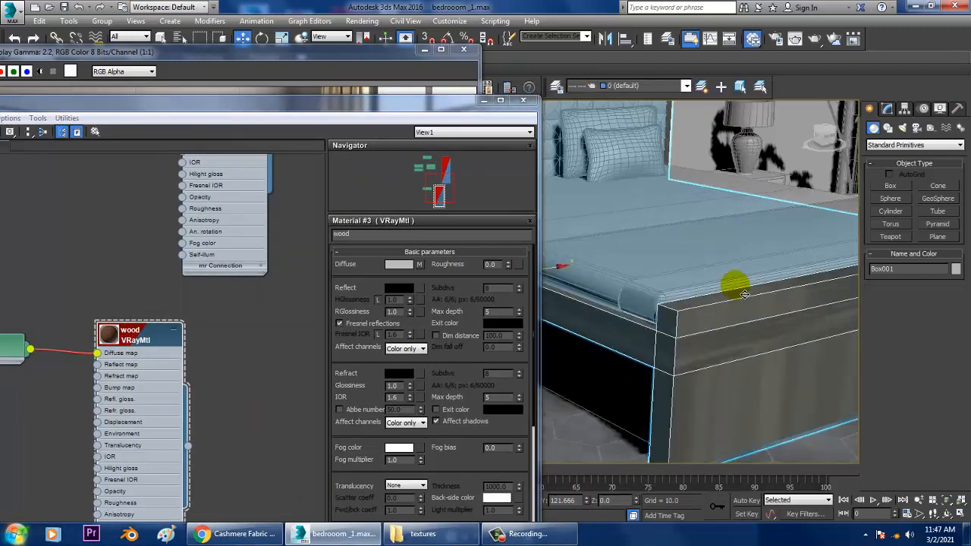
# Step: Add a UVW Map modifier to the bed frame with Box mapping
pyautogui.click(884, 110)
pyautogui.click(911, 144)
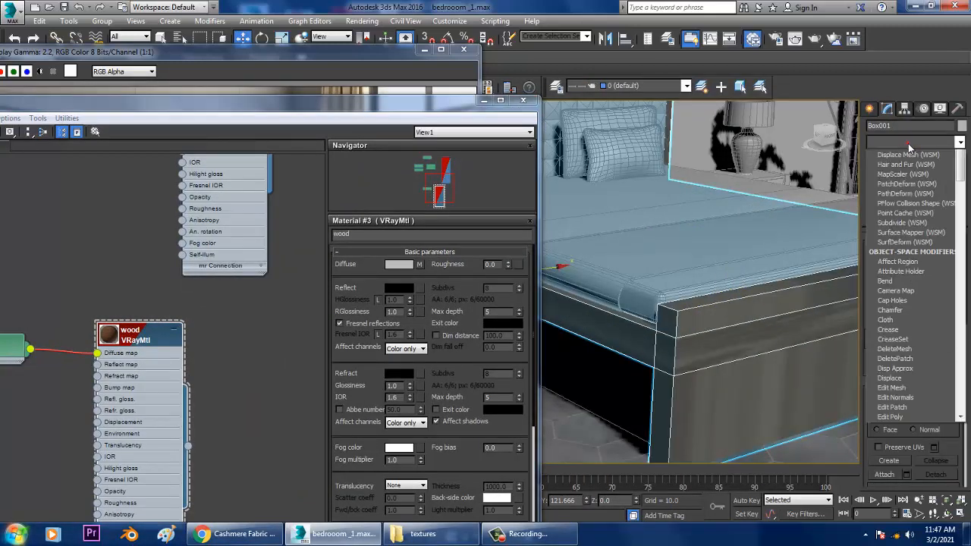
pyautogui.press('u')
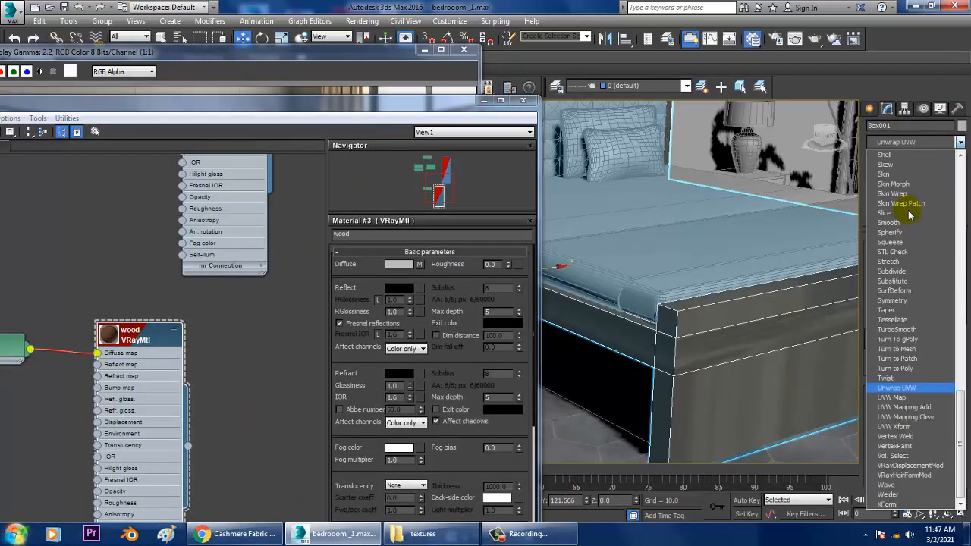
pyautogui.click(920, 397)
pyautogui.click(891, 308)
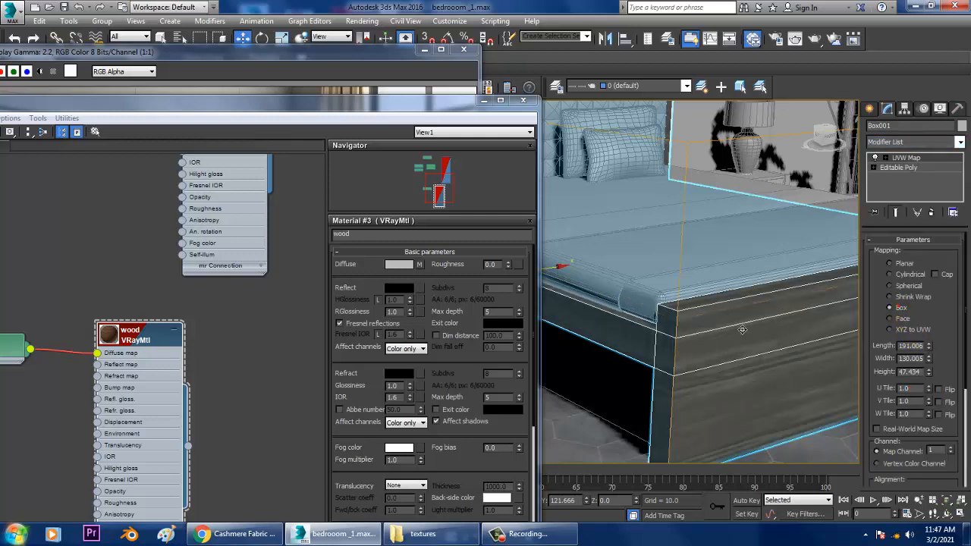
# Step: Increase the bed frame's UVW Map height to 96.765 and check the wood grain on the whole bed
pyautogui.scroll(-4, 754, 427)
pyautogui.scroll(5, 741, 327)
pyautogui.keyDown('alt'); pyautogui.moveTo(740, 326); pyautogui.dragTo(713, 322, button='middle'); pyautogui.keyUp('alt')
pyautogui.moveTo(930, 360); pyautogui.dragTo(630, 259)
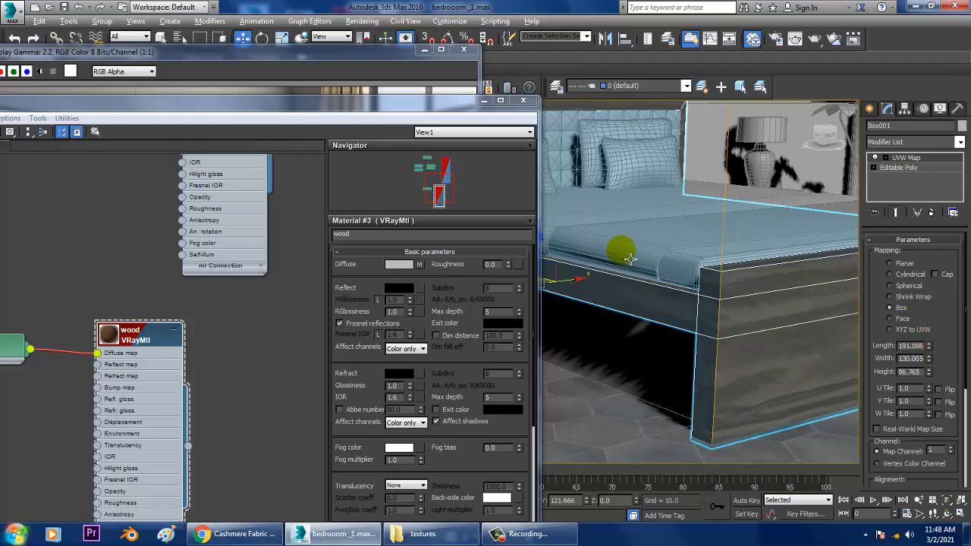
pyautogui.keyDown('alt'); pyautogui.moveTo(630, 259); pyautogui.dragTo(682, 273, button='middle'); pyautogui.keyUp('alt')
pyautogui.scroll(-2, 639, 260)
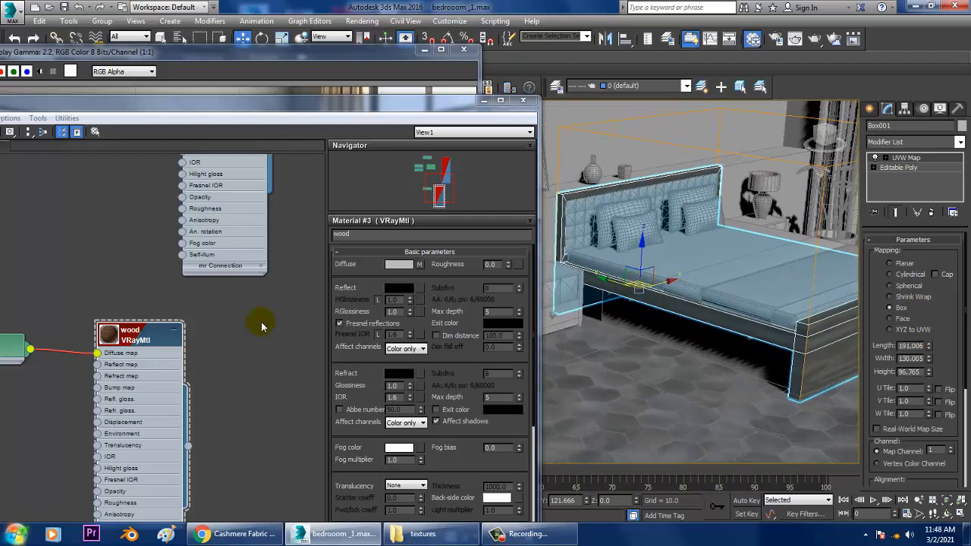
# Step: Set the wood material's reflection colour to grey
pyautogui.click(393, 291)
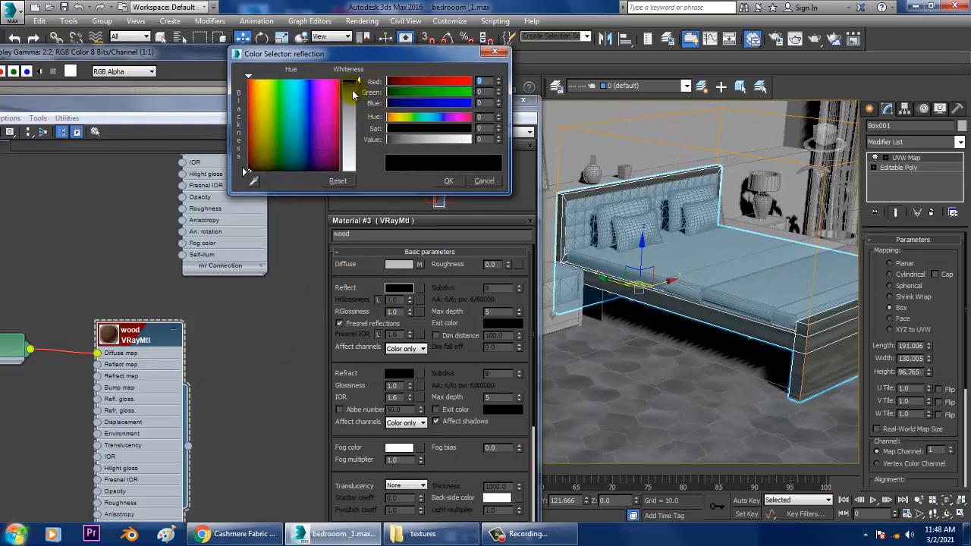
pyautogui.moveTo(352, 90); pyautogui.dragTo(667, 43)
pyautogui.click(436, 181)
# Step: Add a Normal Bump map and connect it to the wood material's bump map slot
pyautogui.moveTo(502, 436); pyautogui.dragTo(579, 340, button='middle')
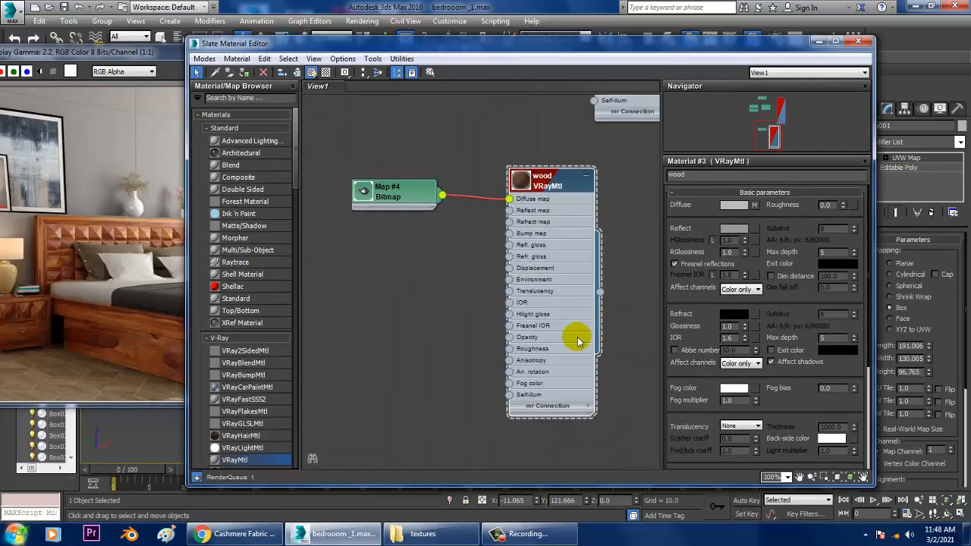
pyautogui.moveTo(295, 169); pyautogui.dragTo(300, 316)
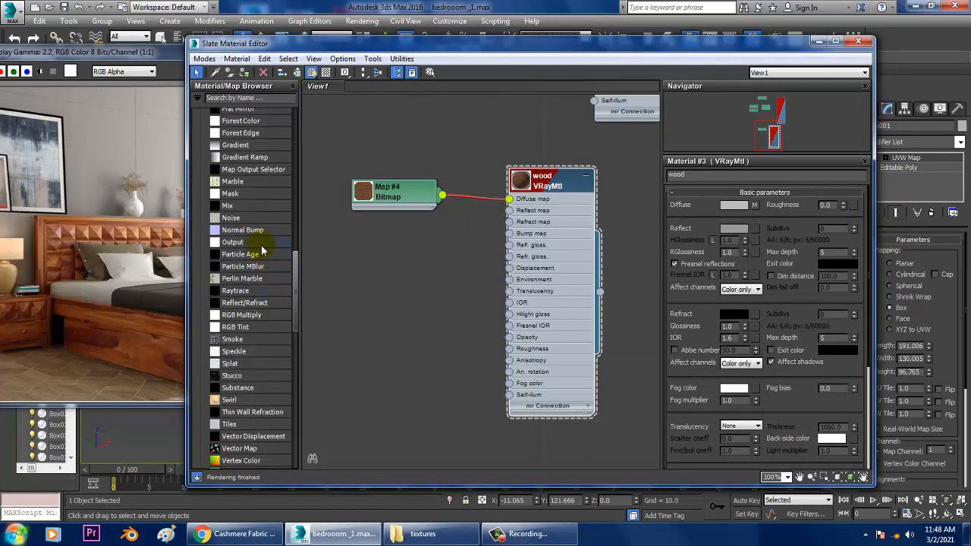
pyautogui.moveTo(393, 298); pyautogui.dragTo(397, 301)
pyautogui.doubleClick(396, 306)
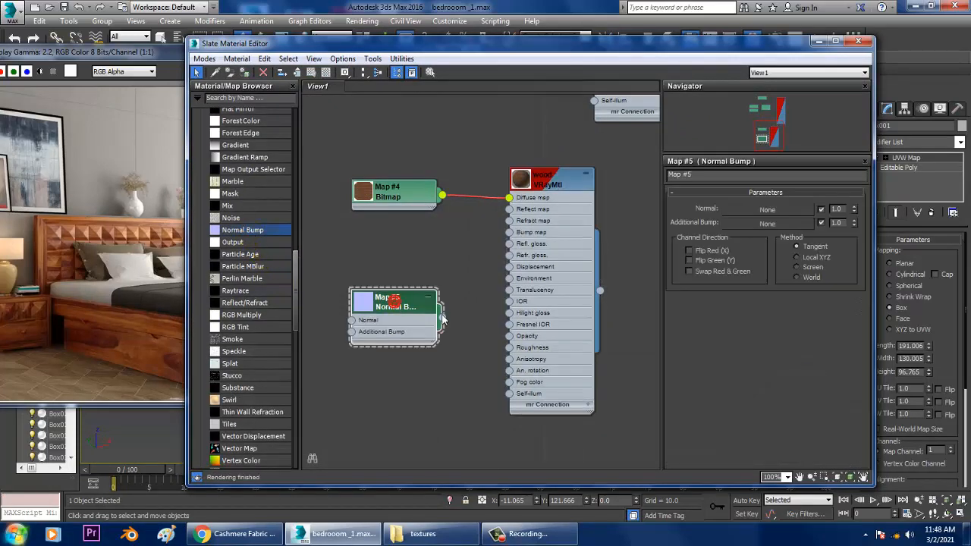
pyautogui.moveTo(510, 242); pyautogui.dragTo(509, 233)
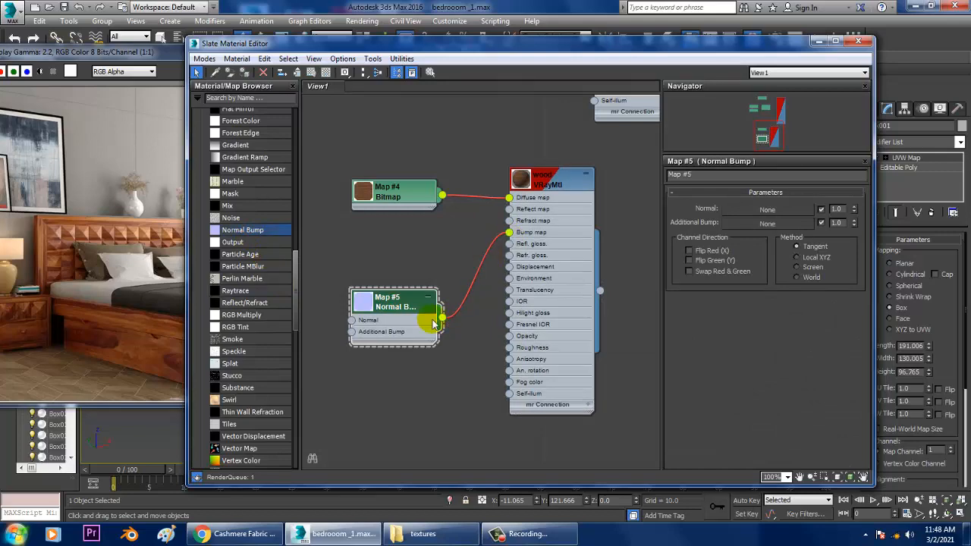
# Step: Load the wood Normal image as a bitmap in the Normal Bump map's Normal slot
pyautogui.click(740, 211)
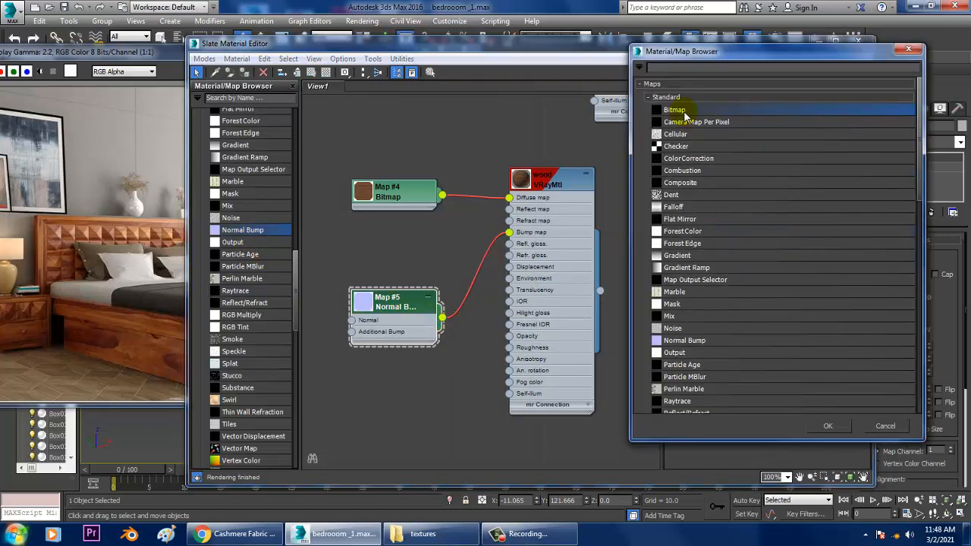
pyautogui.doubleClick(675, 110)
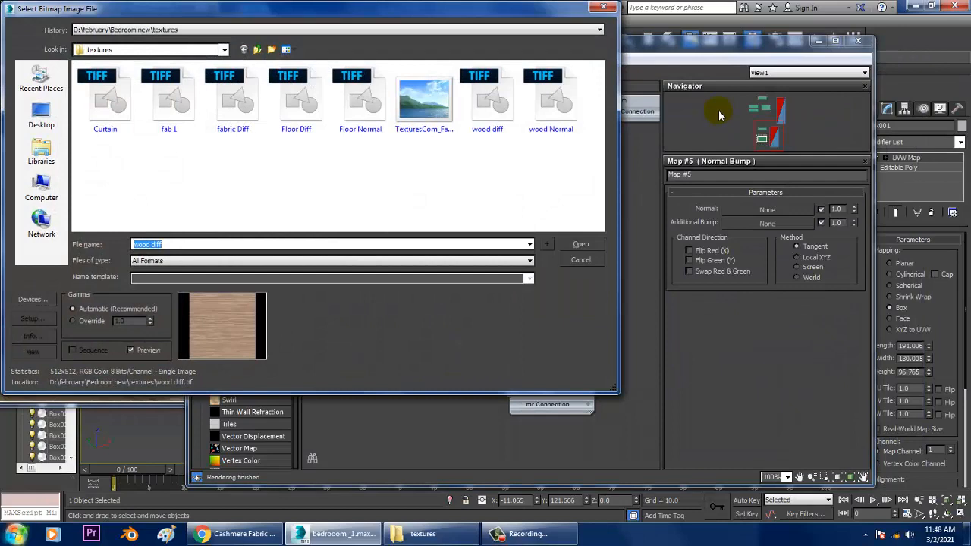
pyautogui.click(551, 99)
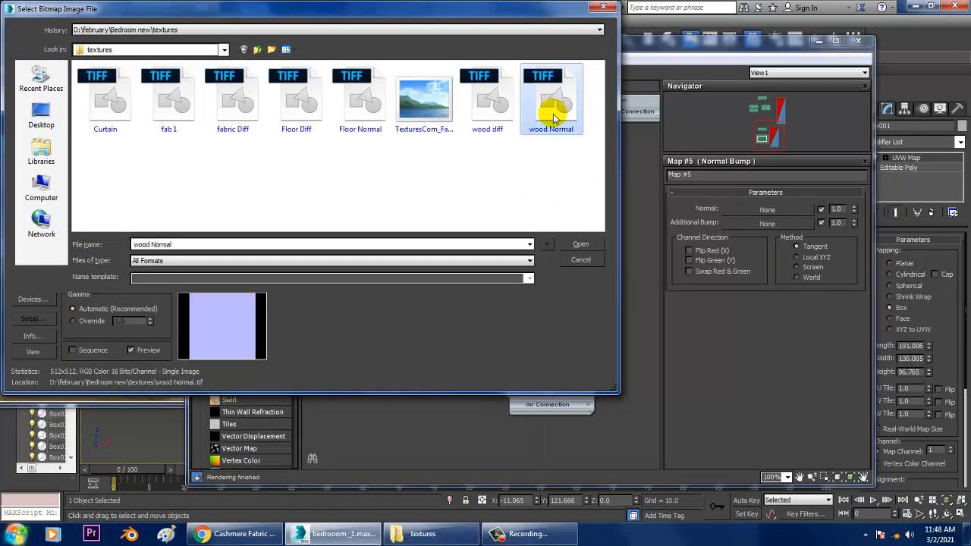
pyautogui.doubleClick(553, 113)
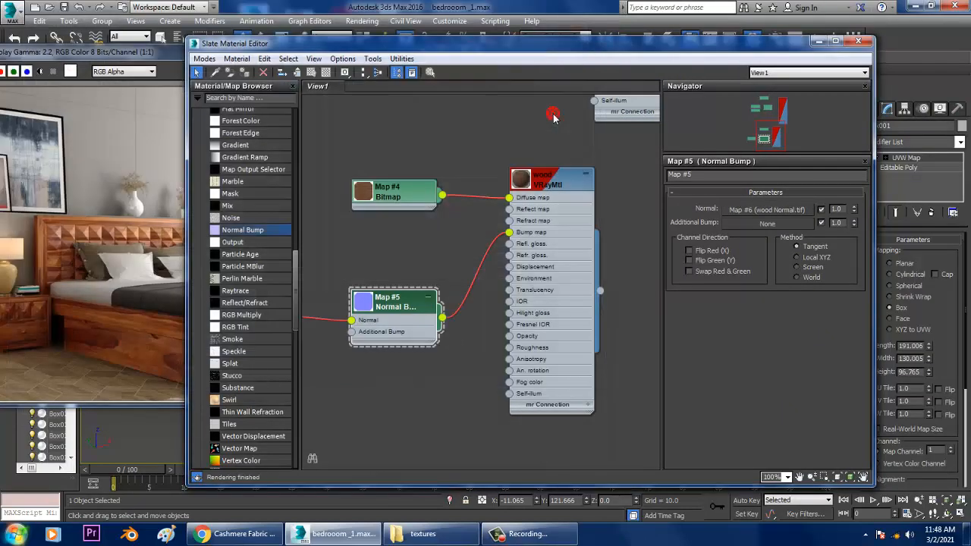
pyautogui.click(816, 43)
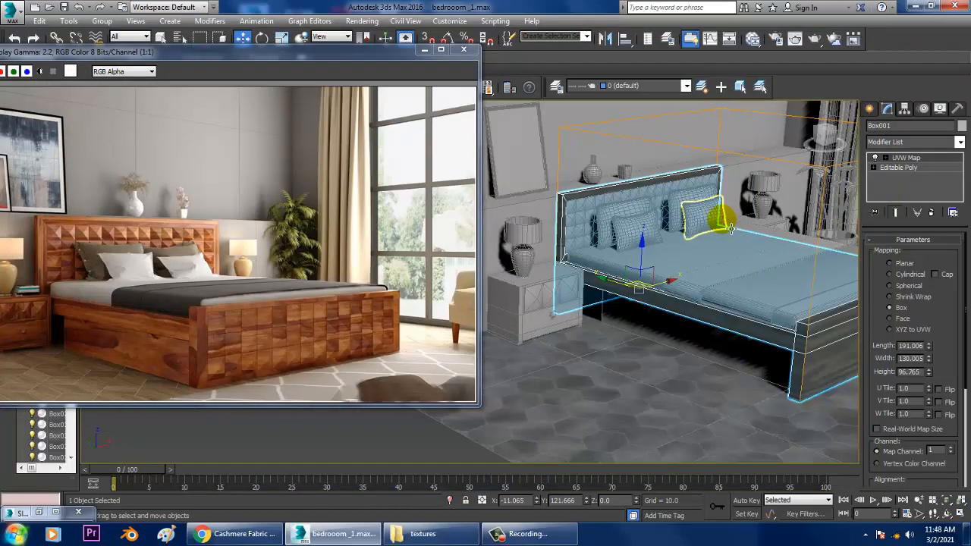
# Step: Try a UVW Map height of 67.736 on the bed frame
pyautogui.scroll(4, 763, 242)
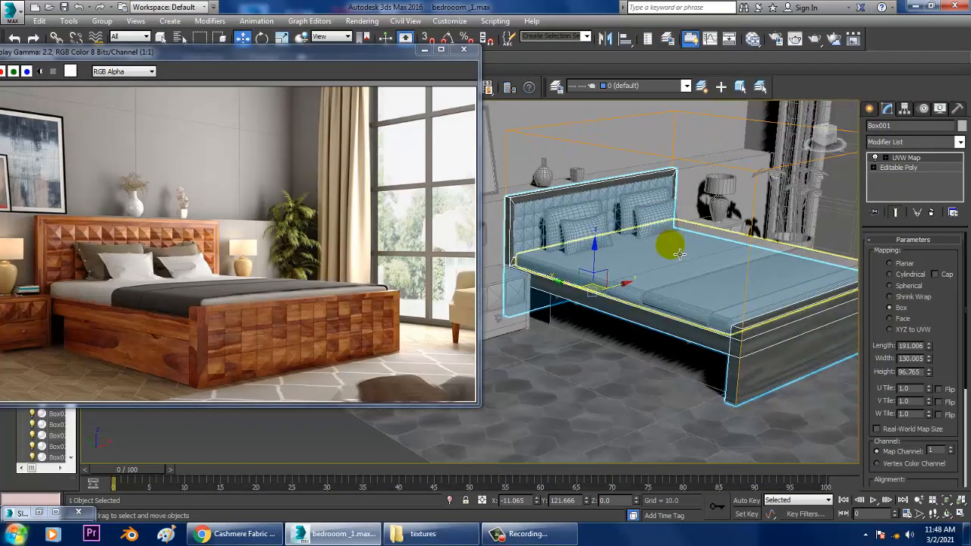
pyautogui.keyDown('alt'); pyautogui.moveTo(701, 244); pyautogui.dragTo(715, 251, button='middle'); pyautogui.keyUp('alt')
pyautogui.scroll(3, 713, 249)
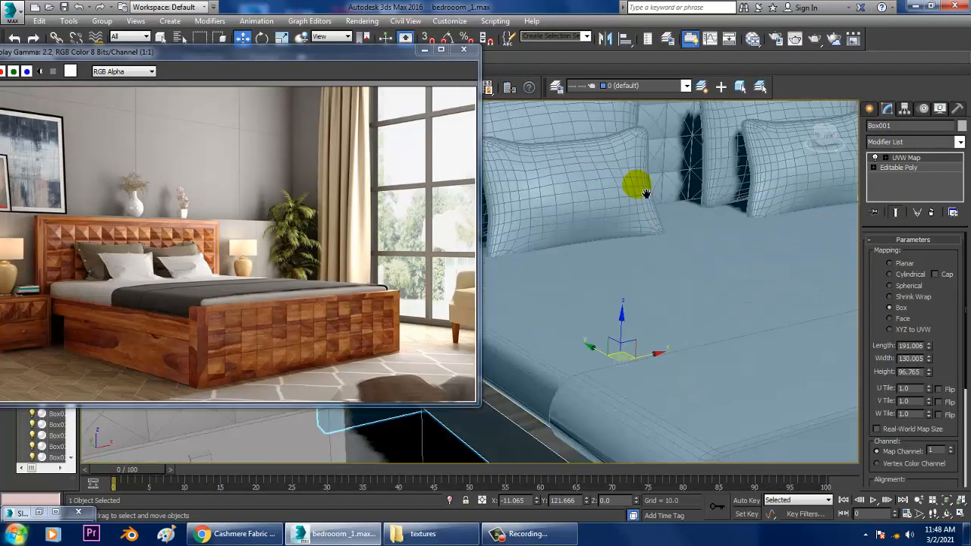
pyautogui.moveTo(646, 193); pyautogui.dragTo(544, 128, button='middle')
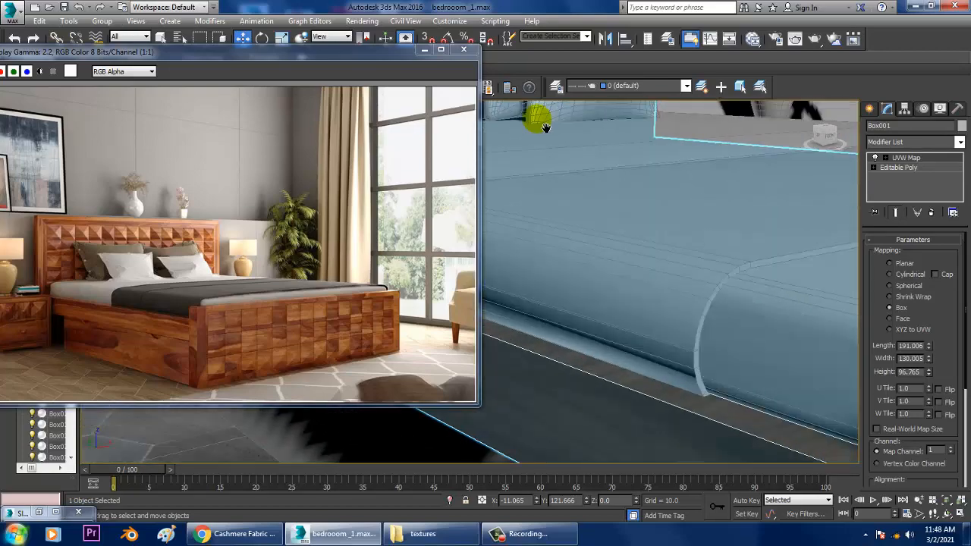
pyautogui.moveTo(667, 243); pyautogui.dragTo(686, 334, button='middle')
pyautogui.scroll(-3, 648, 247)
pyautogui.click(893, 212)
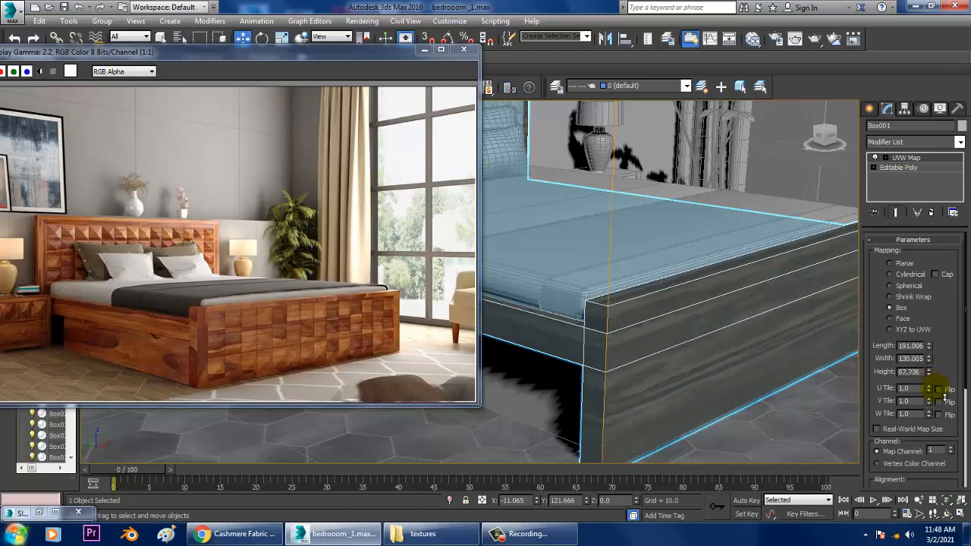
pyautogui.scroll(-7, 786, 306)
pyautogui.moveTo(716, 288); pyautogui.dragTo(708, 305, button='middle')
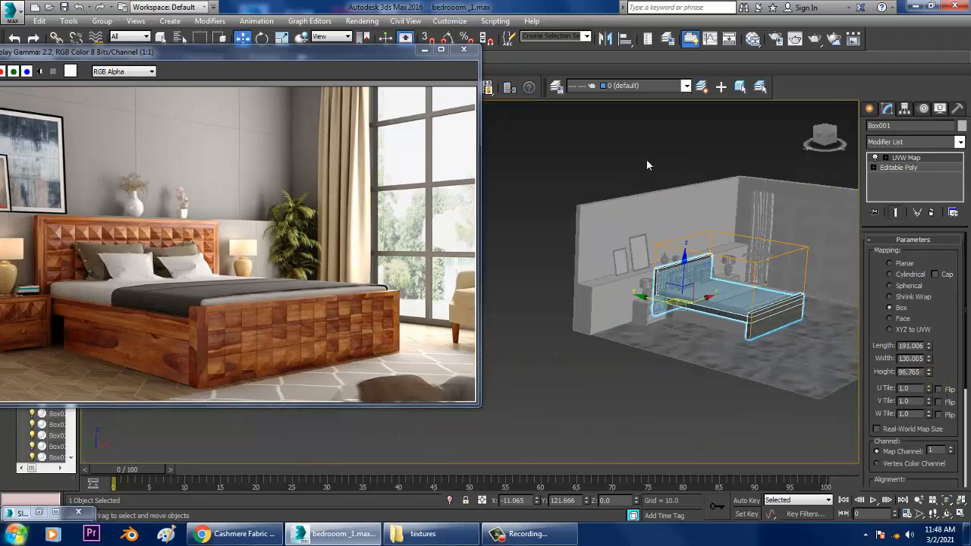
# Step: Deselect the bed frame and examine its wood texture along the footboard, side rail and headboard
pyautogui.click(647, 160)
pyautogui.scroll(4, 728, 325)
pyautogui.scroll(10, 728, 325)
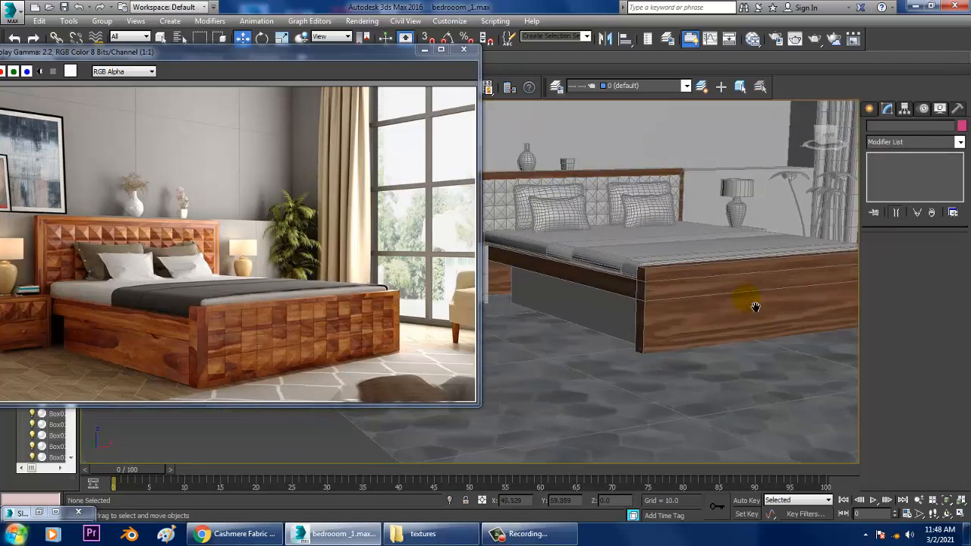
pyautogui.scroll(8, 739, 314)
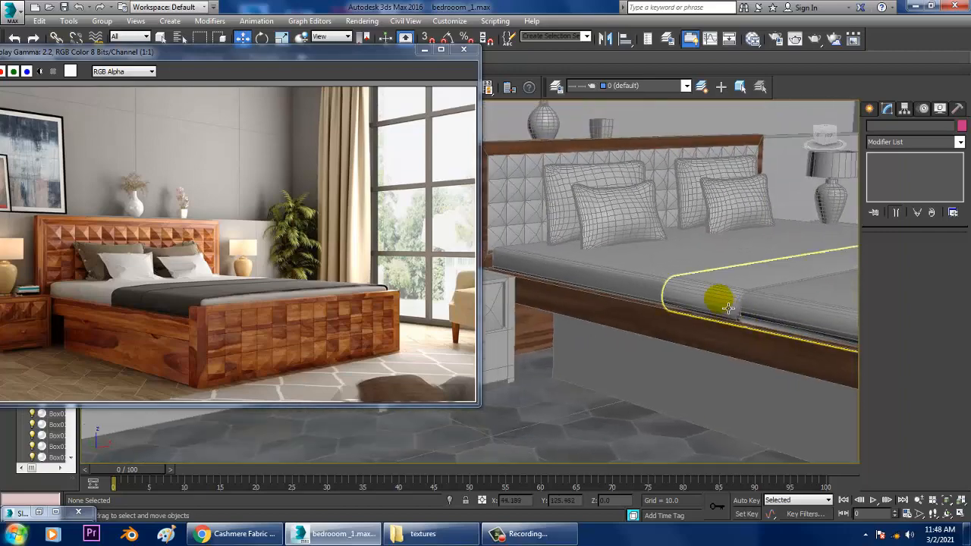
pyautogui.scroll(10, 726, 291)
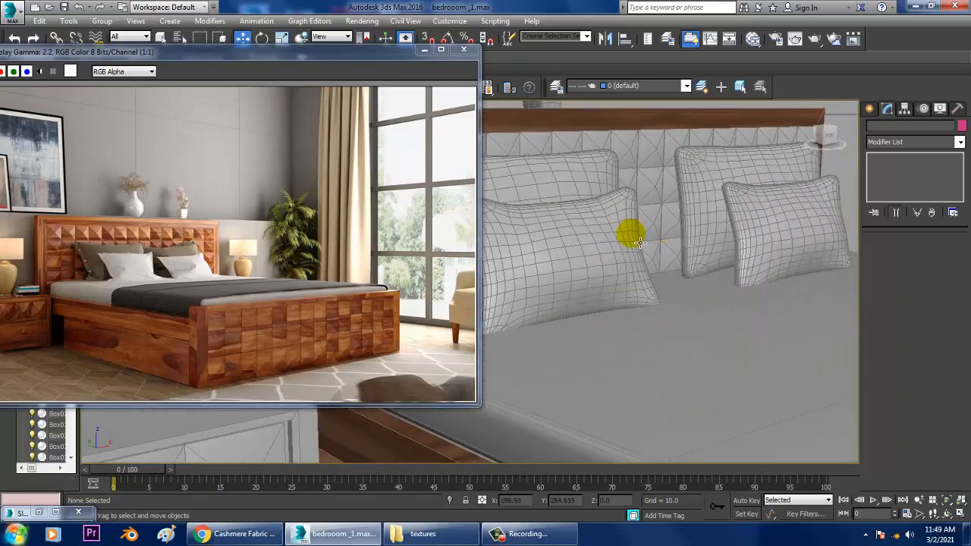
pyautogui.scroll(-2, 518, 271)
# Step: In the Front view, region-select the headboard tiles together with the surrounding bed parts, walls and decor
pyautogui.click(516, 273)
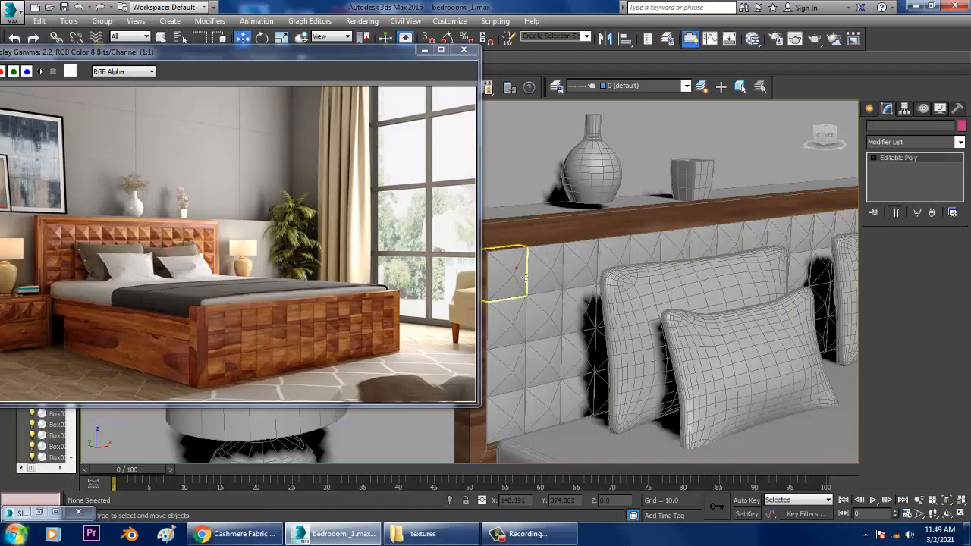
pyautogui.scroll(-3, 543, 275)
pyautogui.scroll(-5, 590, 285)
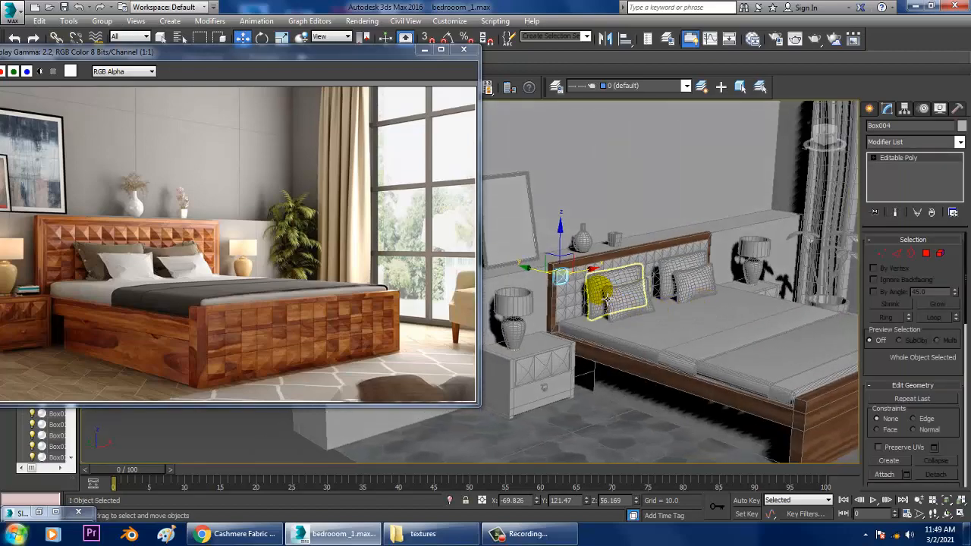
pyautogui.scroll(9, 585, 281)
pyautogui.scroll(-5, 622, 282)
pyautogui.hotkey('alt', 'w')
pyautogui.scroll(-3, 748, 212)
pyautogui.hotkey('alt', 'w')
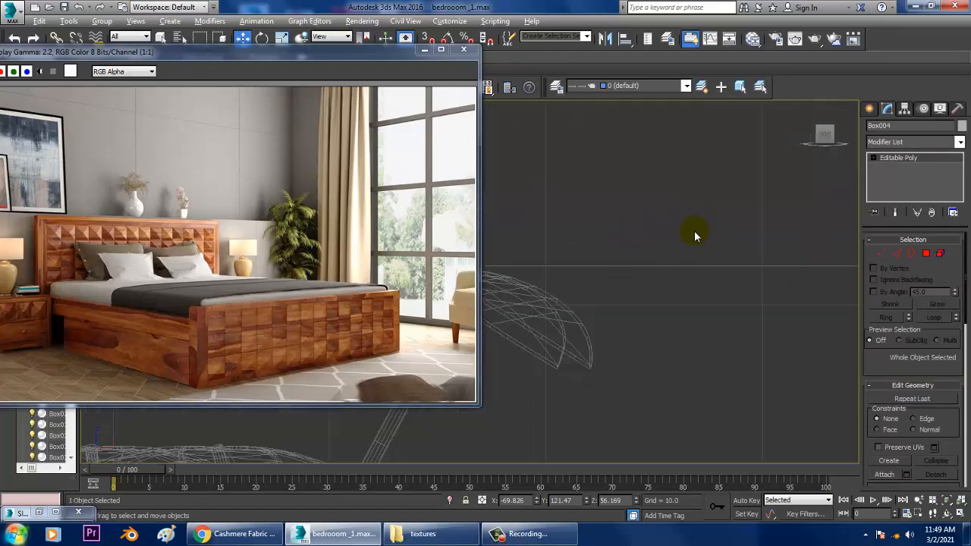
pyautogui.press('z')
pyautogui.scroll(-5, 698, 247)
pyautogui.moveTo(700, 248); pyautogui.dragTo(709, 255, button='middle')
pyautogui.scroll(-8, 709, 255)
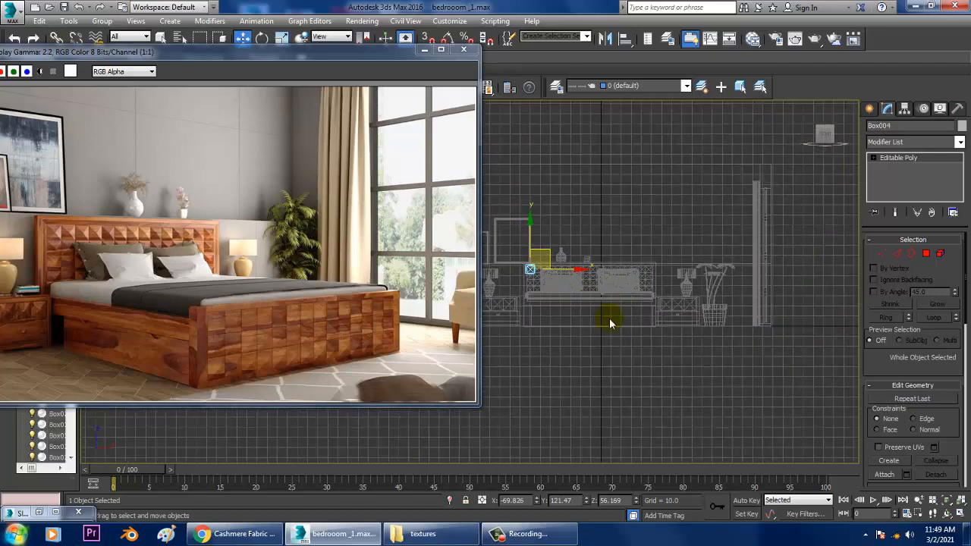
pyautogui.click(700, 212)
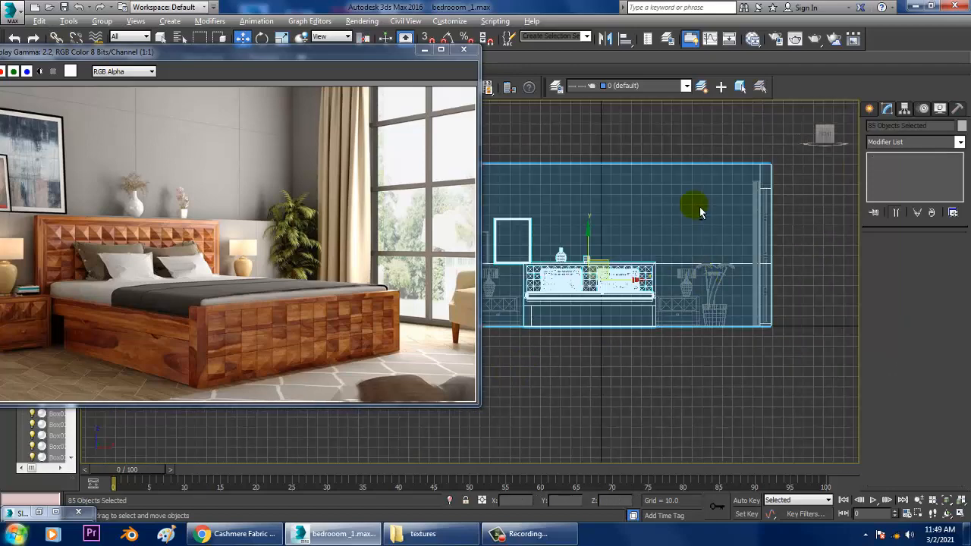
# Step: Remove the room walls, the bed frame parts and the pillows from the selection
pyautogui.keyDown('alt'); pyautogui.moveTo(763, 344); pyautogui.dragTo(761, 345); pyautogui.keyUp('alt')
pyautogui.scroll(2, 729, 356)
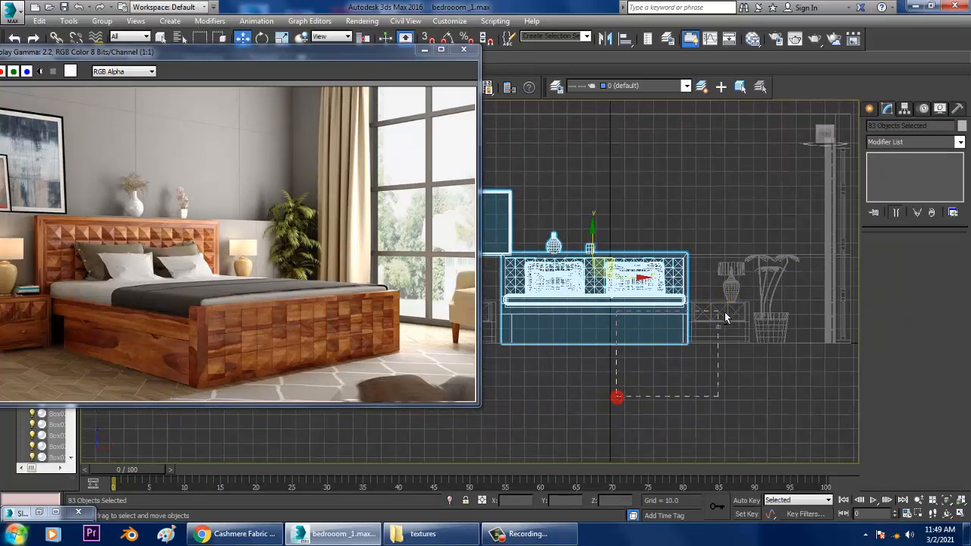
pyautogui.keyDown('alt'); pyautogui.moveTo(725, 317); pyautogui.dragTo(718, 313); pyautogui.keyUp('alt')
pyautogui.scroll(5, 693, 304)
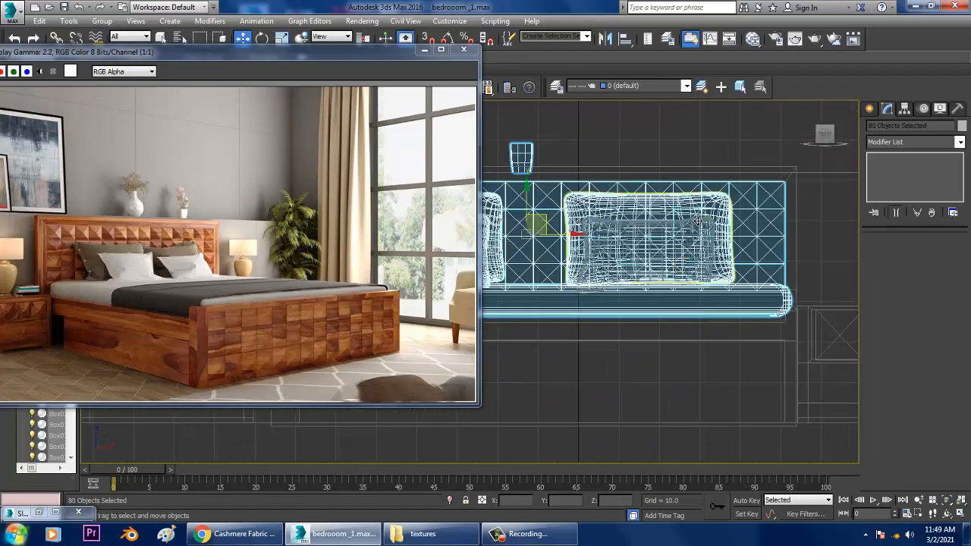
pyautogui.keyDown('alt'); pyautogui.click(689, 213); pyautogui.keyUp('alt')
pyautogui.moveTo(631, 251); pyautogui.dragTo(731, 268, button='middle')
pyautogui.keyDown('alt'); pyautogui.click(589, 250); pyautogui.keyUp('alt')
pyautogui.keyDown('alt'); pyautogui.click(579, 214); pyautogui.keyUp('alt')
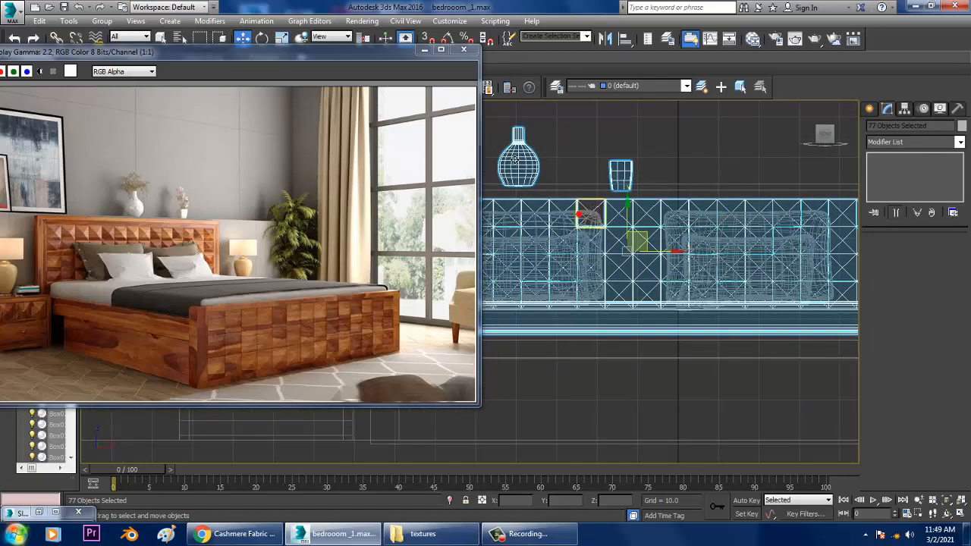
# Step: Remove the vase, cup, picture frame and mattress from the selection, keeping only the headboard tiles
pyautogui.keyDown('alt'); pyautogui.moveTo(623, 165); pyautogui.dragTo(629, 197); pyautogui.keyUp('alt')
pyautogui.moveTo(624, 242); pyautogui.dragTo(751, 250, button='middle')
pyautogui.scroll(-4, 749, 251)
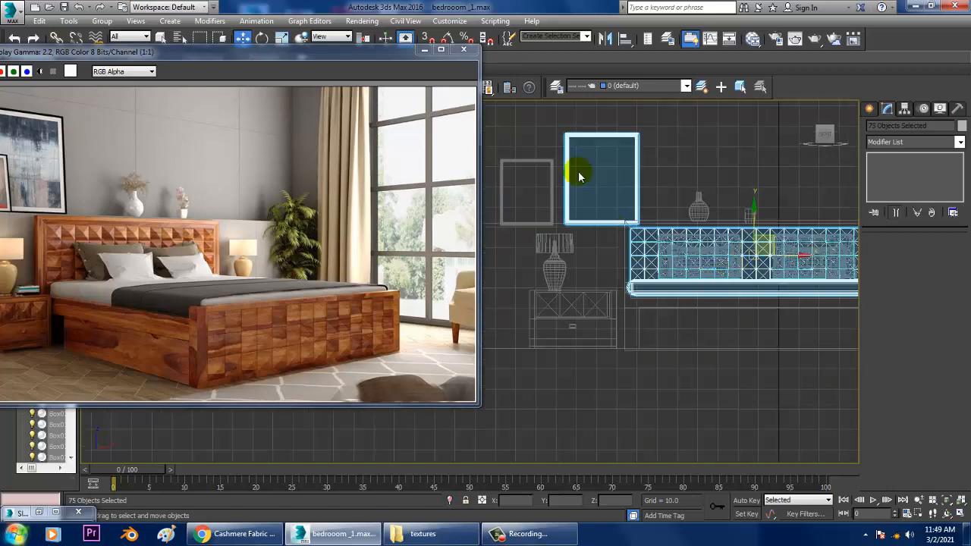
pyautogui.keyDown('alt'); pyautogui.moveTo(621, 171); pyautogui.dragTo(620, 166); pyautogui.keyUp('alt')
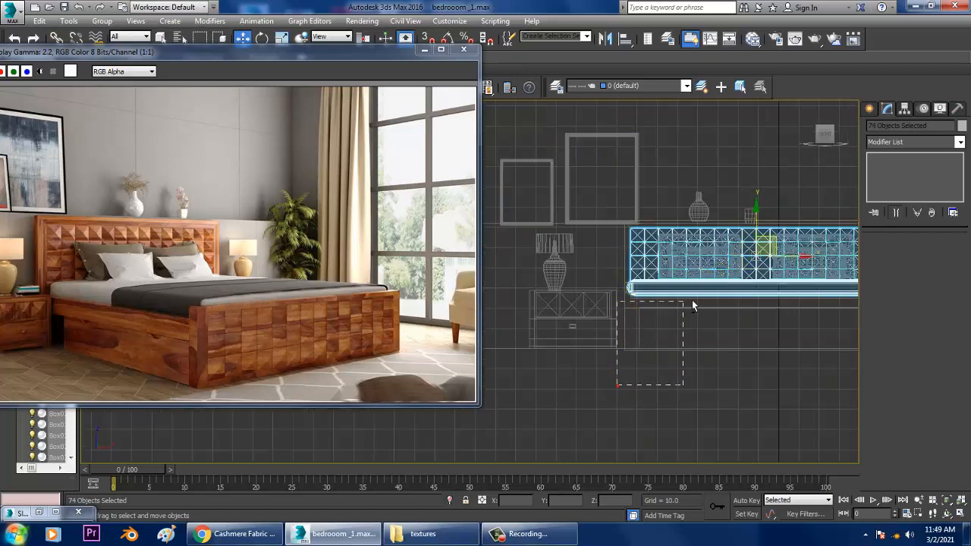
pyautogui.keyDown('alt'); pyautogui.moveTo(696, 294); pyautogui.dragTo(696, 297); pyautogui.keyUp('alt')
# Step: In the Perspective view, move the selected headboard tiles upward to check the selection, and undo the move
pyautogui.hotkey('alt', 'w')
pyautogui.rightClick(730, 382)
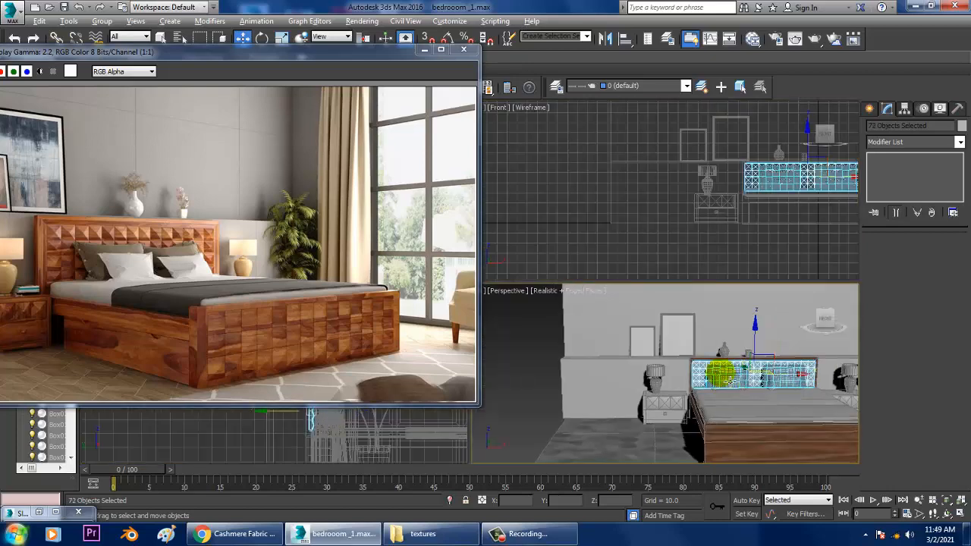
pyautogui.hotkey('alt', 'w')
pyautogui.keyDown('alt'); pyautogui.moveTo(718, 372); pyautogui.dragTo(581, 277, button='middle'); pyautogui.keyUp('alt')
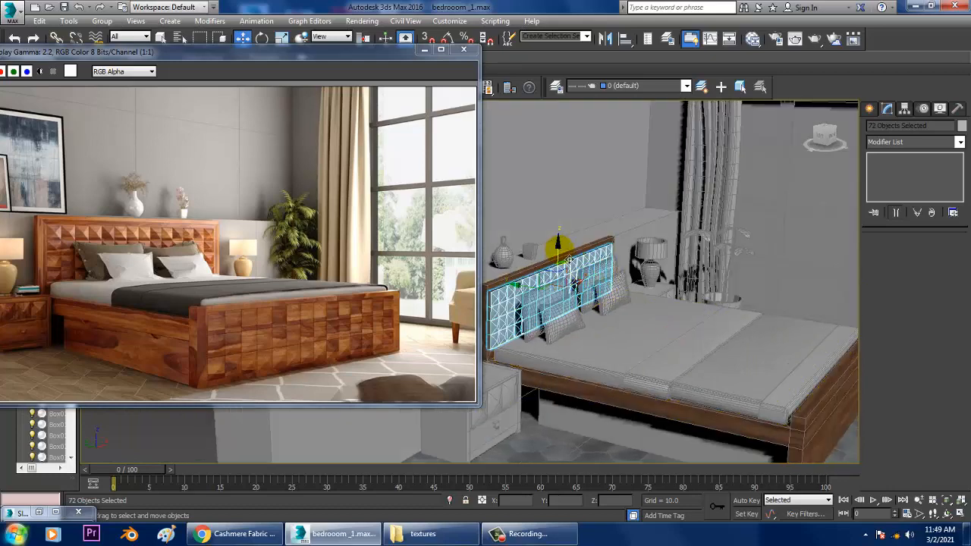
pyautogui.moveTo(559, 238); pyautogui.dragTo(550, 121)
pyautogui.hotkey('ctrl', 'z')
# Step: Assign the wood material to the selected headboard tiles and check them up close
pyautogui.press('m')
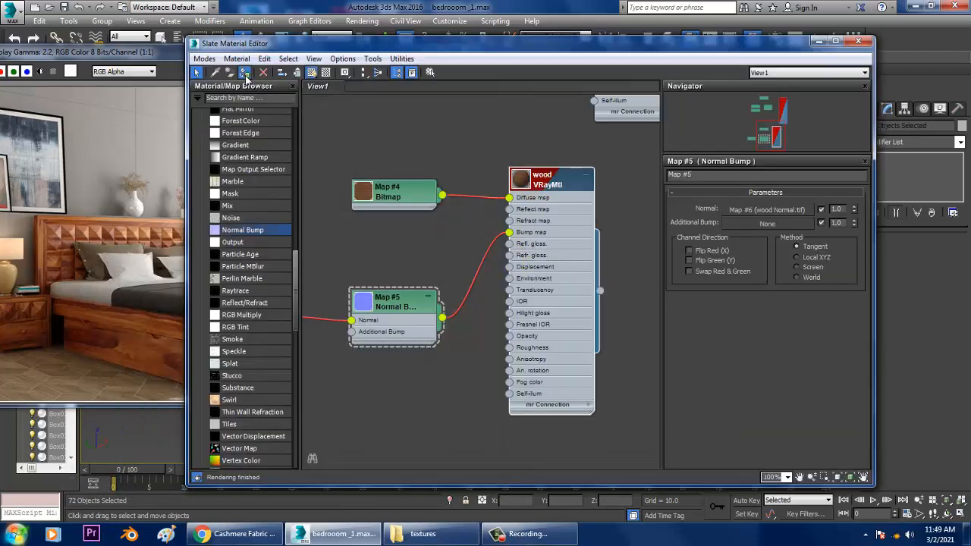
pyautogui.click(818, 42)
pyautogui.scroll(-3, 774, 258)
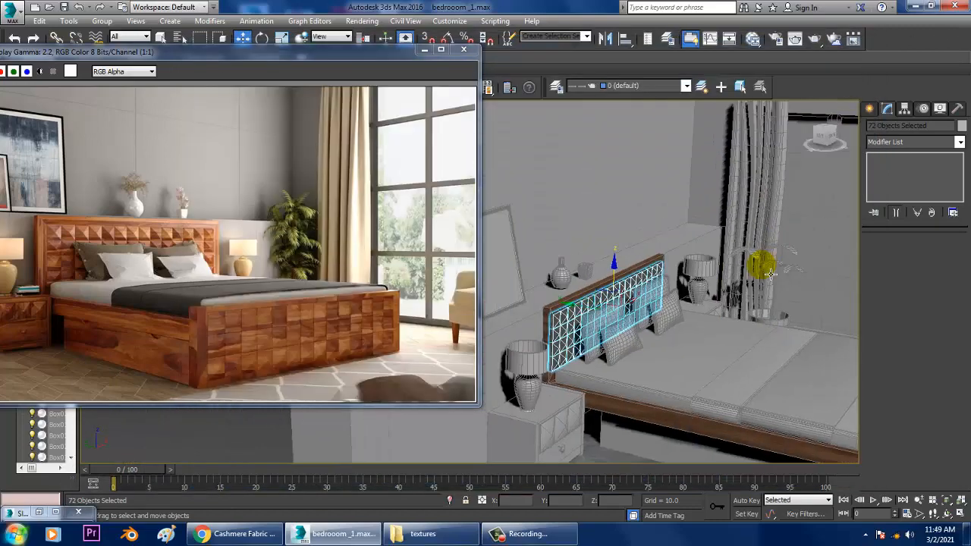
pyautogui.keyDown('alt'); pyautogui.moveTo(761, 265); pyautogui.dragTo(596, 356, button='middle'); pyautogui.keyUp('alt')
pyautogui.scroll(5, 599, 349)
pyautogui.scroll(-5, 652, 342)
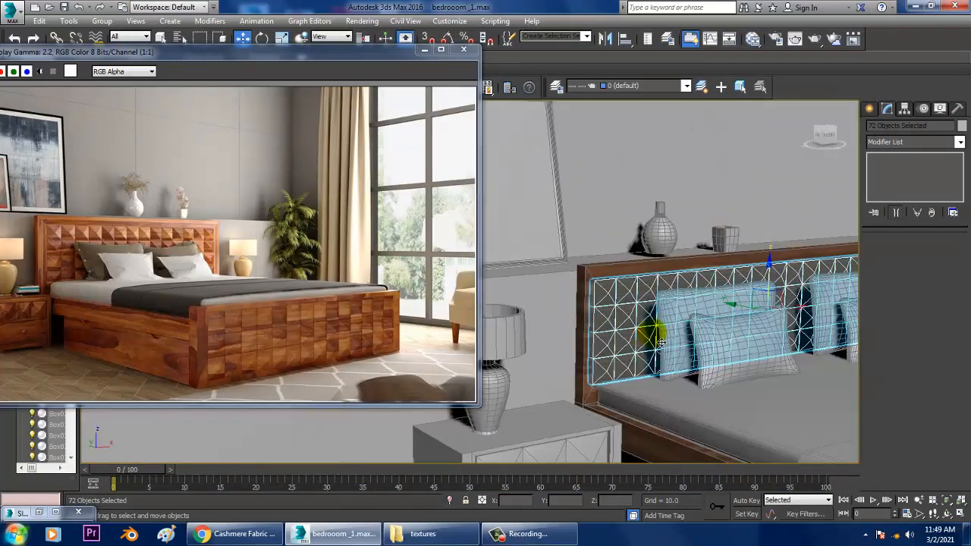
pyautogui.moveTo(663, 342); pyautogui.dragTo(592, 323, button='middle')
# Step: Add a UVW Map modifier with Box mapping to the selected headboard tiles
pyautogui.click(910, 145)
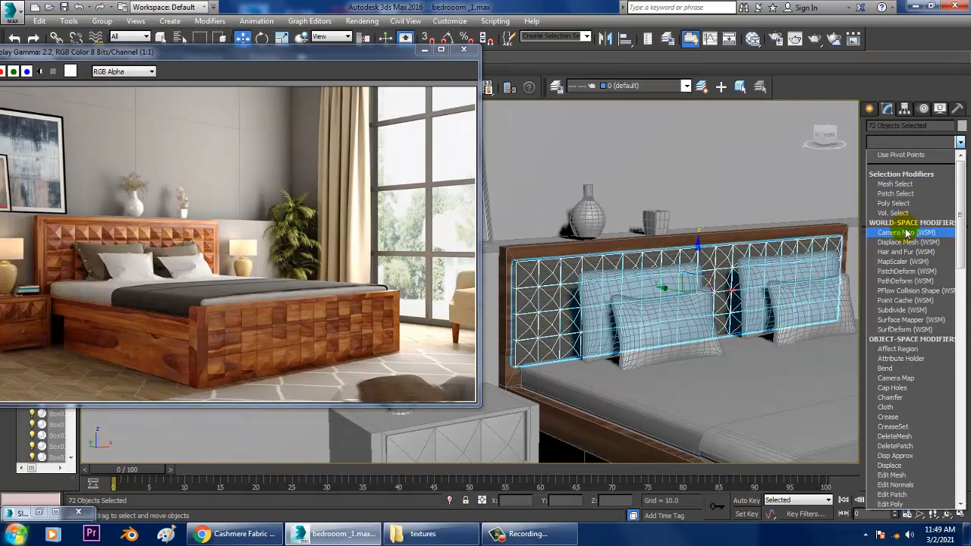
pyautogui.press('u')
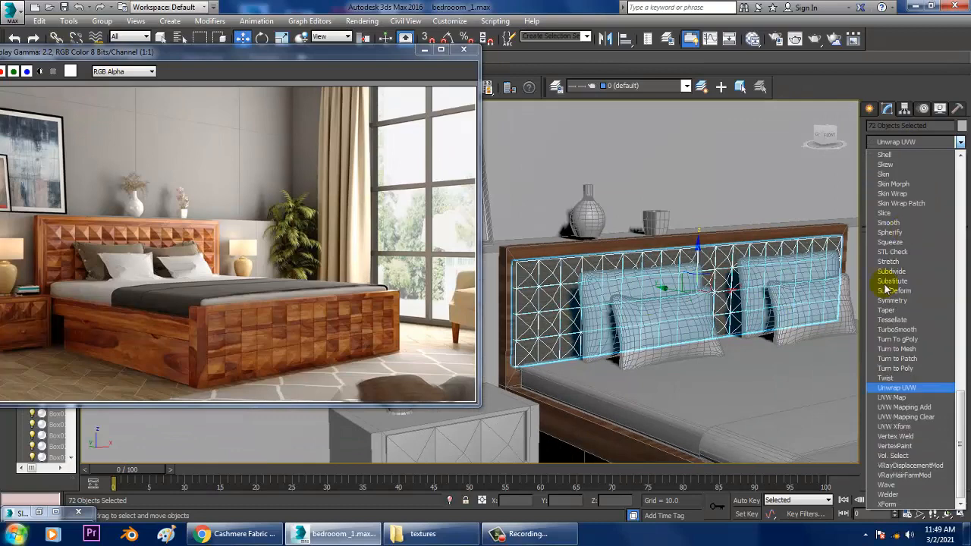
pyautogui.click(893, 397)
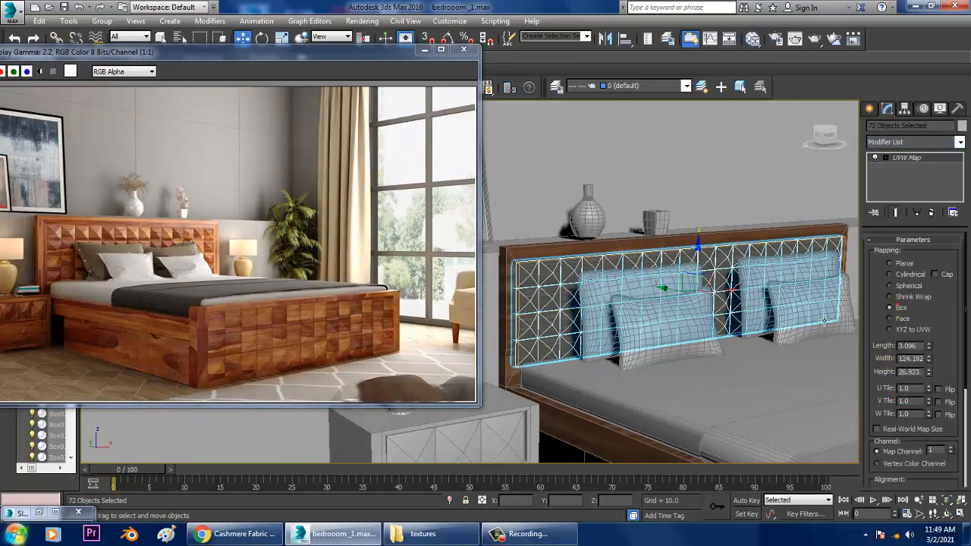
# Step: Check the box mapping on the headboard tiles up close, toggle their UVW Map modifier and deselect them
pyautogui.scroll(3, 683, 306)
pyautogui.moveTo(670, 298)
pyautogui.mouseDown(button='middle')
pyautogui.moveTo(715, 303)
pyautogui.moveTo(682, 284)
pyautogui.moveTo(652, 283)
pyautogui.moveTo(682, 287)
pyautogui.mouseUp(button='middle')
pyautogui.click(876, 158)
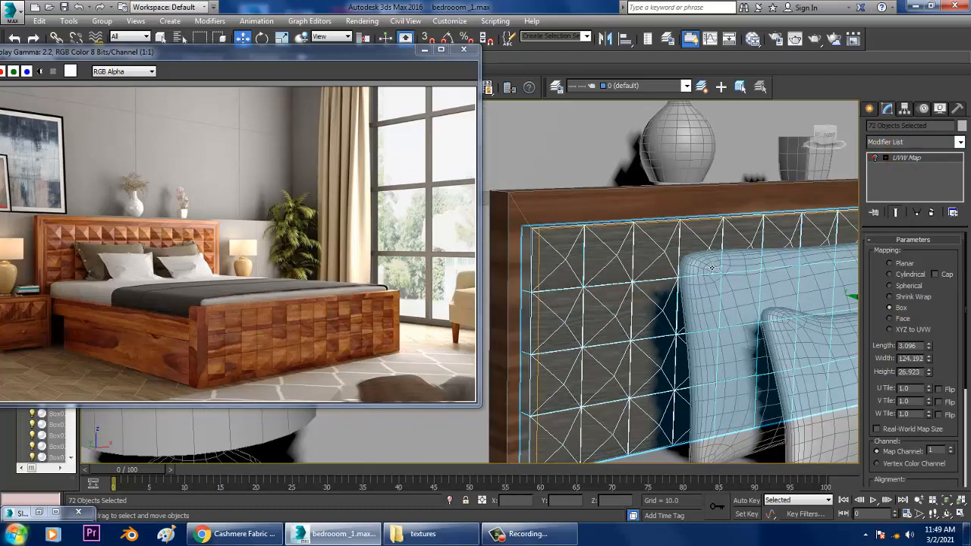
pyautogui.scroll(-7, 711, 268)
pyautogui.click(661, 112)
# Step: Examine the wood texture on the bed and headboard with edged faces switched off, and switch them back on
pyautogui.scroll(4, 698, 243)
pyautogui.moveTo(713, 284); pyautogui.dragTo(656, 274, button='middle')
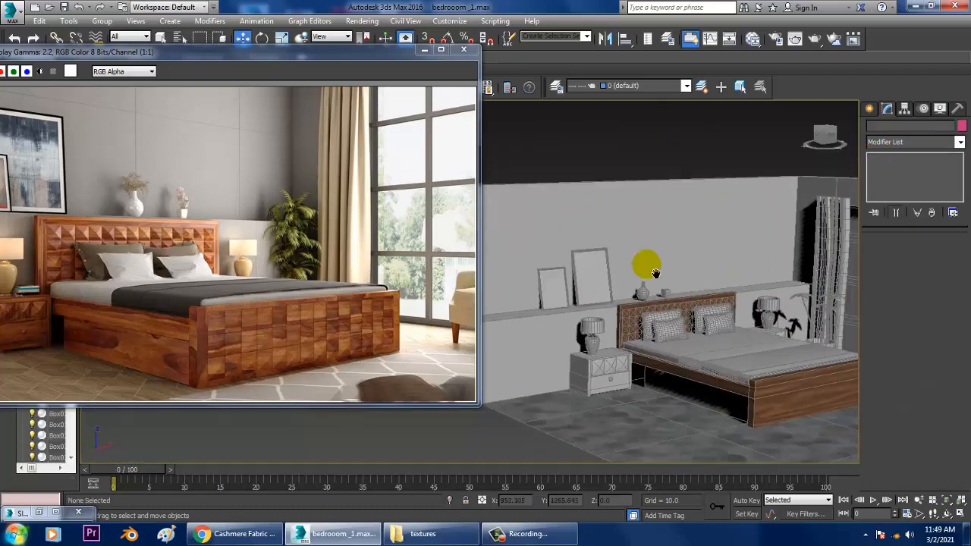
pyautogui.scroll(5, 696, 342)
pyautogui.press('F4')
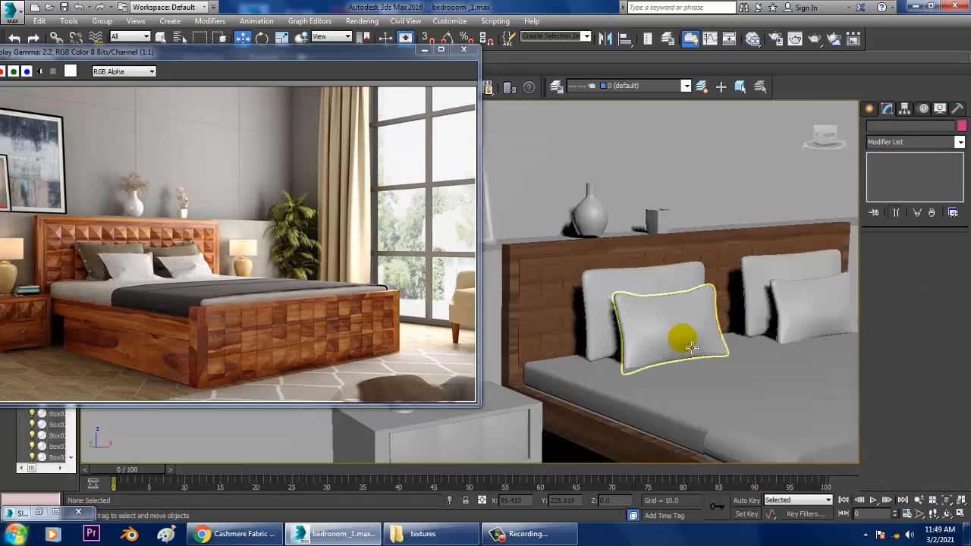
pyautogui.press('F4')
pyautogui.scroll(-6, 696, 324)
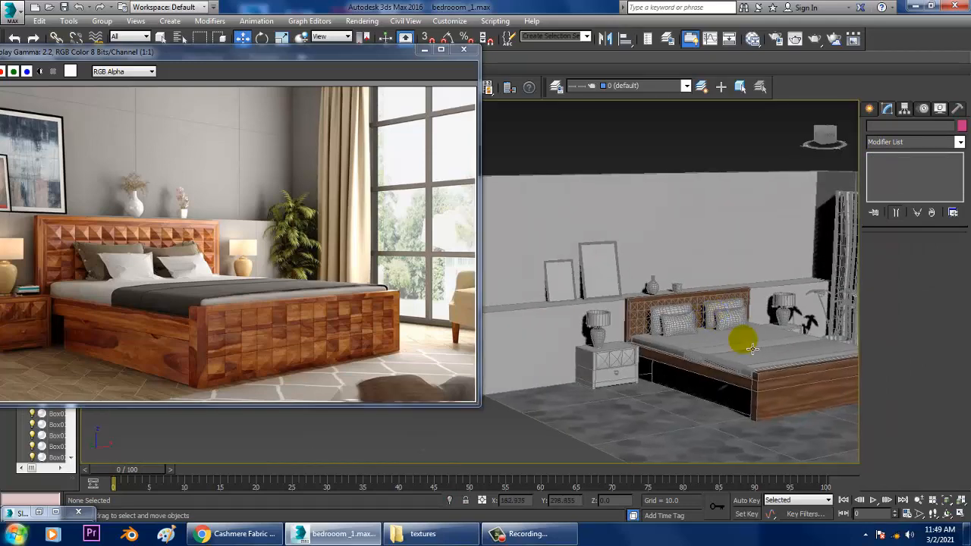
# Step: Assign the wood material to the nightstand beside the bed
pyautogui.moveTo(744, 341); pyautogui.dragTo(674, 342, button='middle')
pyautogui.scroll(2, 700, 334)
pyautogui.keyDown('alt'); pyautogui.moveTo(573, 319); pyautogui.dragTo(629, 358, button='middle'); pyautogui.keyUp('alt')
pyautogui.scroll(3, 607, 356)
pyautogui.click(592, 356)
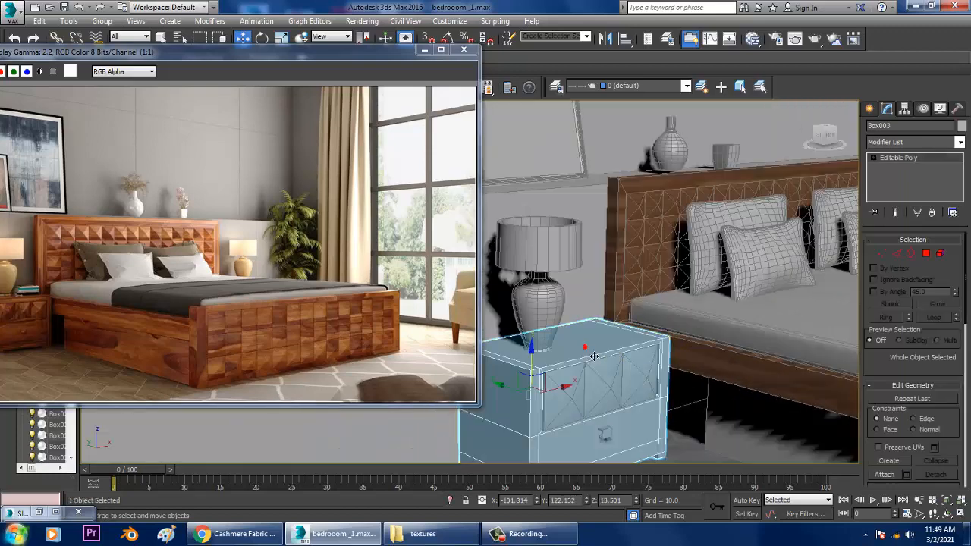
pyautogui.press('m')
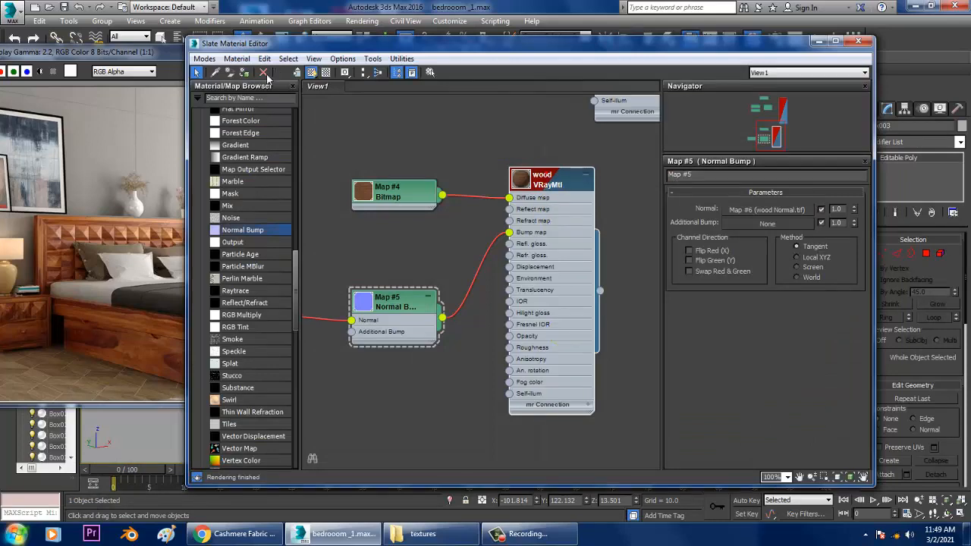
pyautogui.click(817, 43)
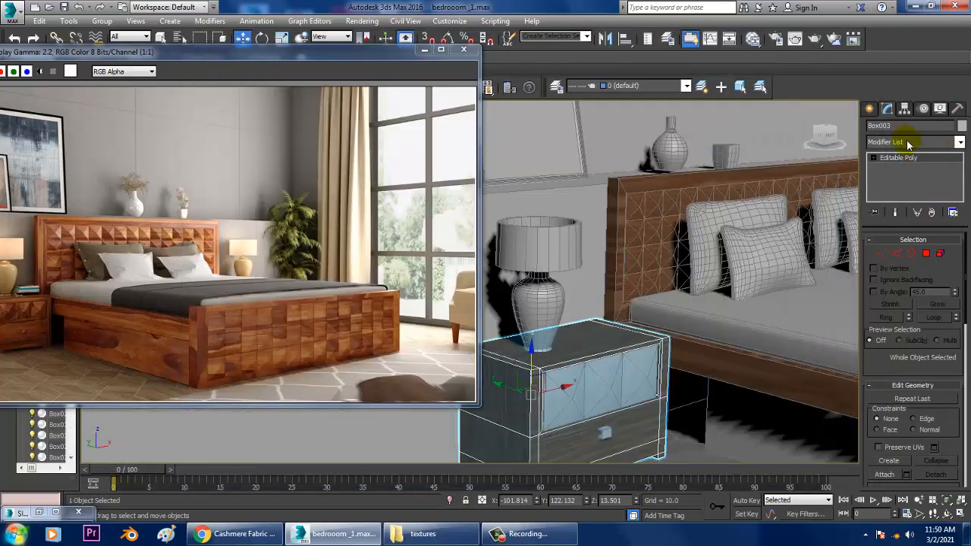
# Step: Add a UVW Map modifier with Box mapping to the nightstand and set the mapping height to 50.099
pyautogui.click(908, 143)
pyautogui.press('u')
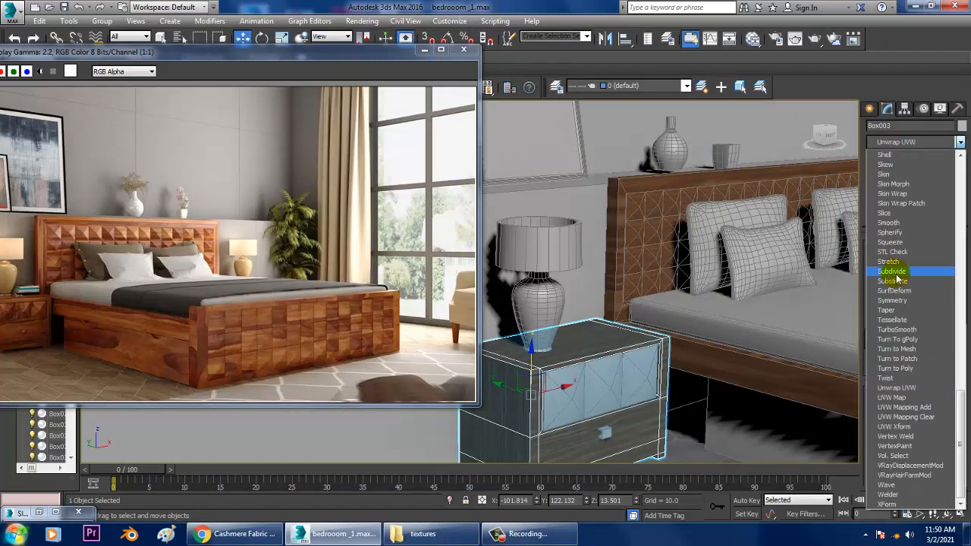
pyautogui.click(902, 398)
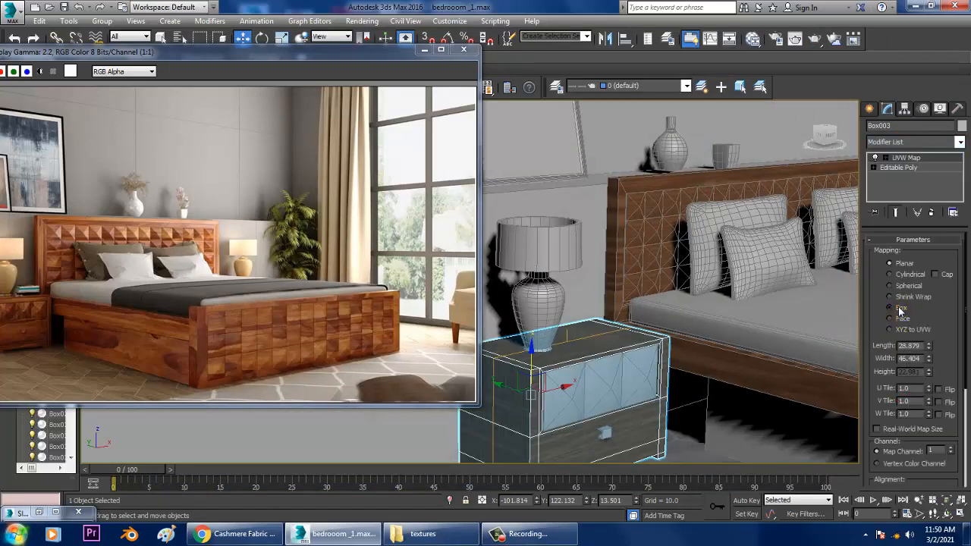
pyautogui.moveTo(927, 346)
pyautogui.mouseDown()
pyautogui.moveTo(944, 367)
pyautogui.moveTo(929, 357)
pyautogui.moveTo(930, 342)
pyautogui.mouseUp()
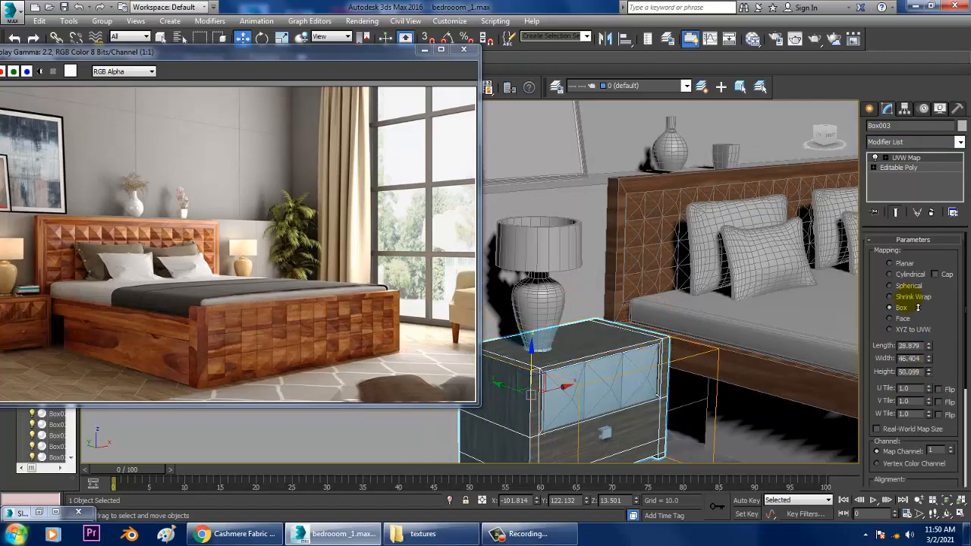
# Step: Set the nightstand's mapping length to 32.056 while checking the grain on its drawer front
pyautogui.scroll(10, 790, 368)
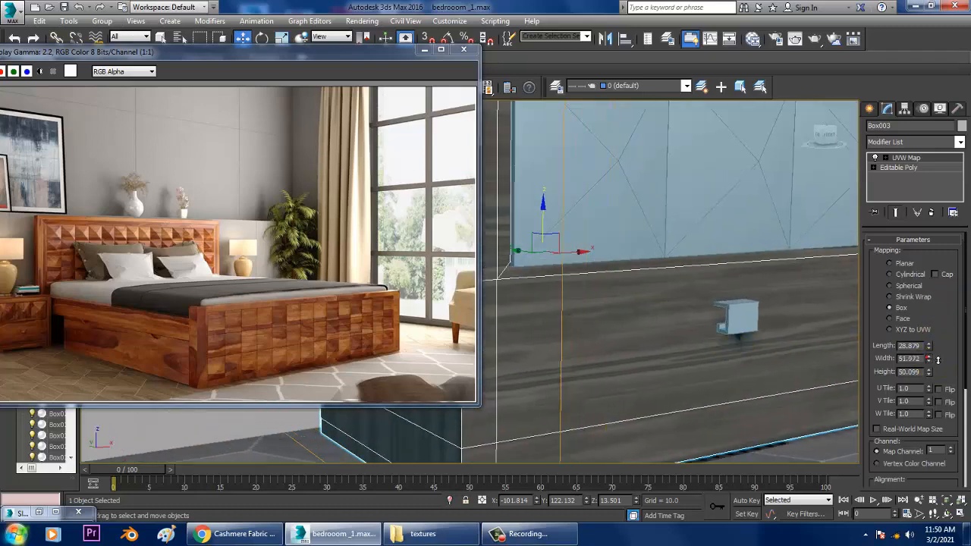
pyautogui.moveTo(928, 347); pyautogui.dragTo(940, 346)
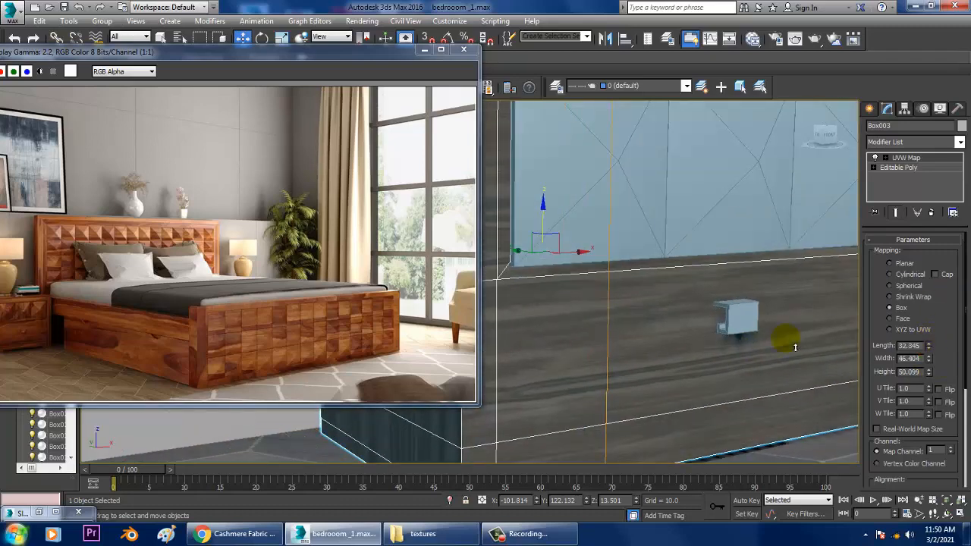
pyautogui.moveTo(795, 347); pyautogui.dragTo(793, 353)
pyautogui.scroll(-7, 695, 314)
pyautogui.moveTo(695, 314); pyautogui.dragTo(679, 343, button='middle')
pyautogui.scroll(7, 679, 345)
pyautogui.scroll(-4, 698, 302)
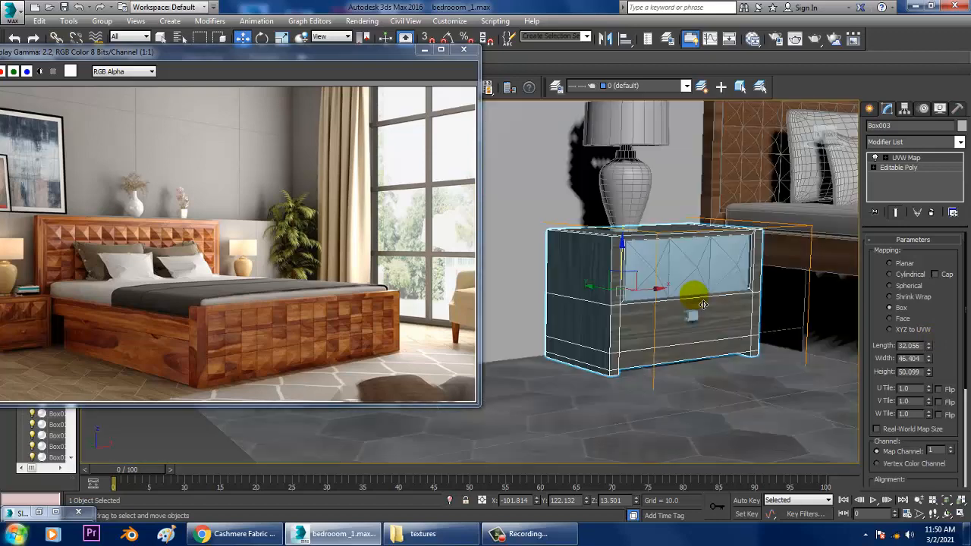
# Step: Select the three faceted panels on the nightstand's upper drawer and assign the wood material to them
pyautogui.moveTo(703, 304); pyautogui.dragTo(704, 321, button='middle')
pyautogui.click(733, 284)
pyautogui.keyDown('ctrl'); pyautogui.click(689, 287); pyautogui.keyUp('ctrl')
pyautogui.keyDown('ctrl'); pyautogui.click(658, 291); pyautogui.keyUp('ctrl')
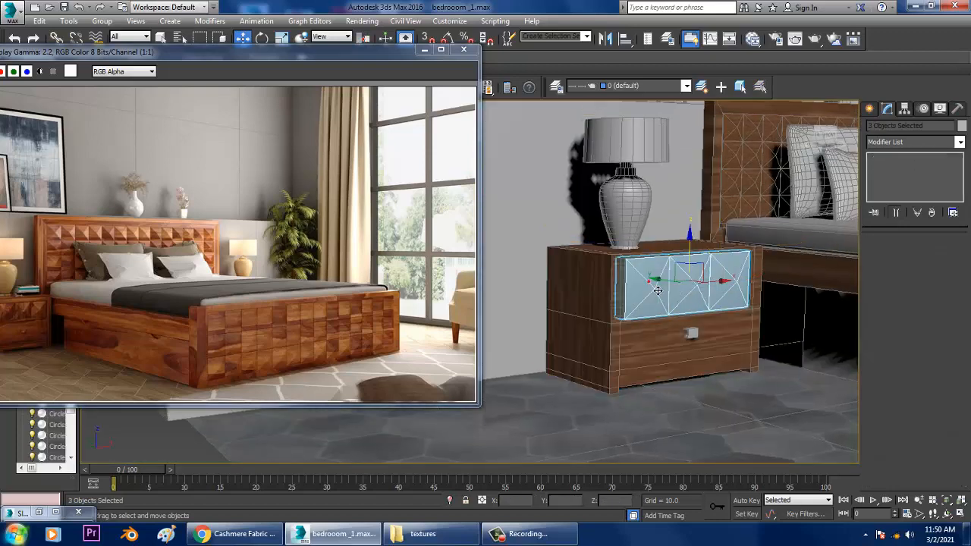
pyautogui.click(753, 38)
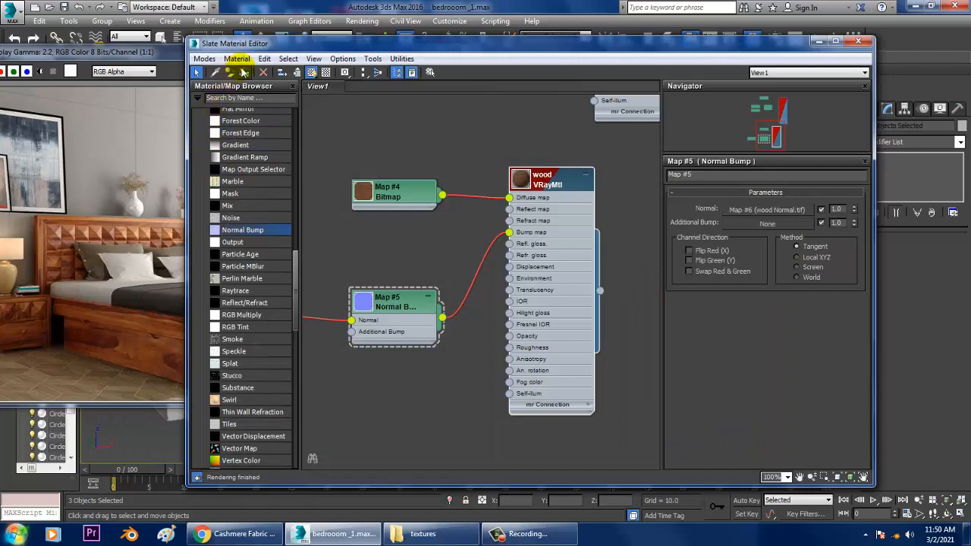
pyautogui.click(818, 43)
# Step: Deselect the drawer panels and check the wood texture on the nightstand up close
pyautogui.scroll(-5, 700, 296)
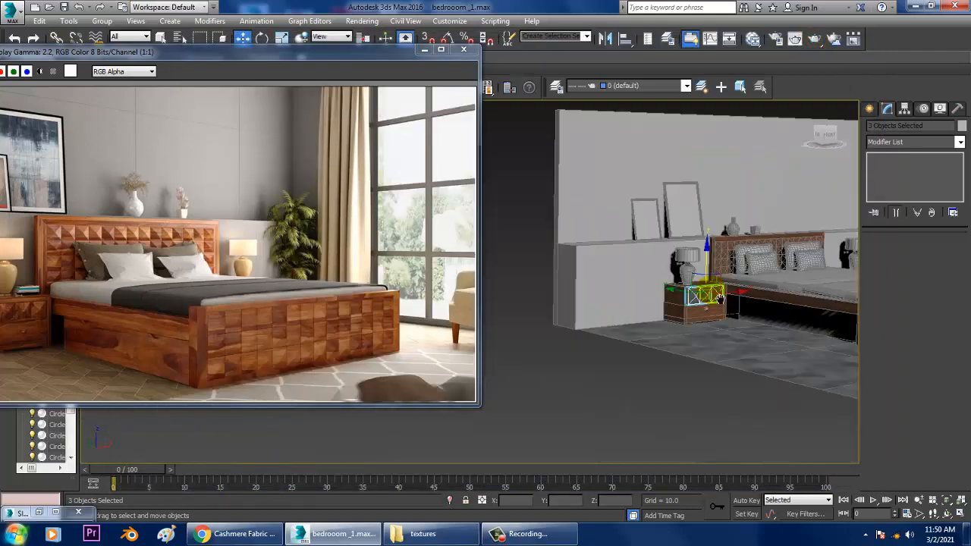
pyautogui.moveTo(700, 296); pyautogui.dragTo(685, 311, button='middle')
pyautogui.click(498, 222)
pyautogui.scroll(6, 637, 303)
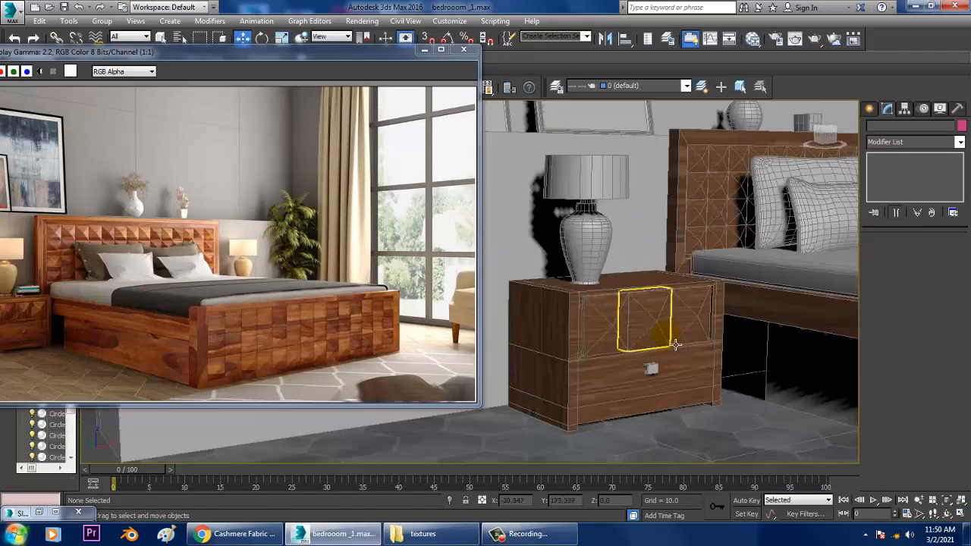
pyautogui.click(672, 357)
pyautogui.scroll(-5, 676, 364)
# Step: Select the mattress and create a new VRayMtl named "fabric 1" for it
pyautogui.keyDown('alt'); pyautogui.moveTo(715, 374); pyautogui.dragTo(648, 338, button='middle'); pyautogui.keyUp('alt')
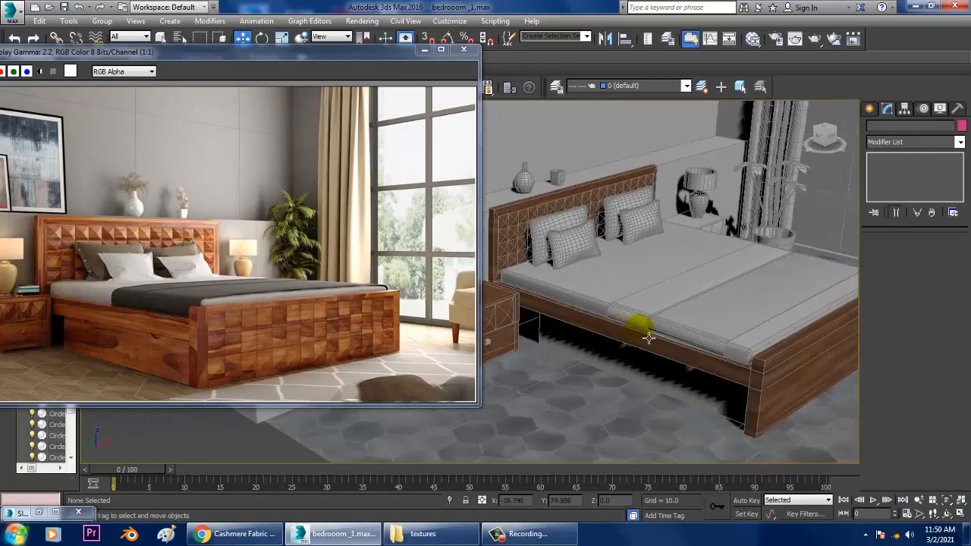
pyautogui.click(658, 289)
pyautogui.scroll(3, 667, 294)
pyautogui.moveTo(695, 300)
pyautogui.keyDown('alt'); pyautogui.mouseDown(button='middle')
pyautogui.moveTo(664, 306)
pyautogui.moveTo(667, 298)
pyautogui.moveTo(697, 308)
pyautogui.moveTo(694, 317)
pyautogui.mouseUp(button='middle'); pyautogui.keyUp('alt')
pyautogui.press('m')
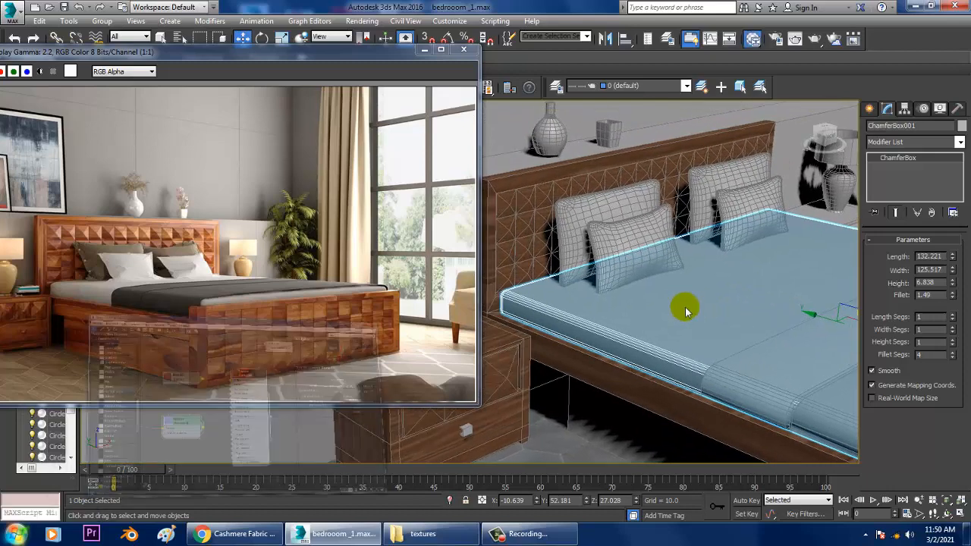
pyautogui.moveTo(493, 313); pyautogui.dragTo(512, 135, button='middle')
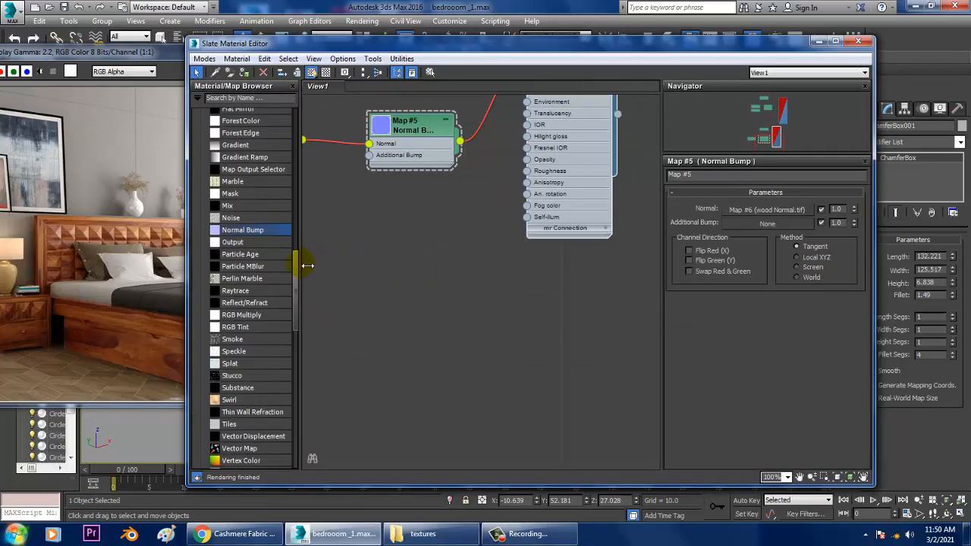
pyautogui.moveTo(293, 279); pyautogui.dragTo(295, 196)
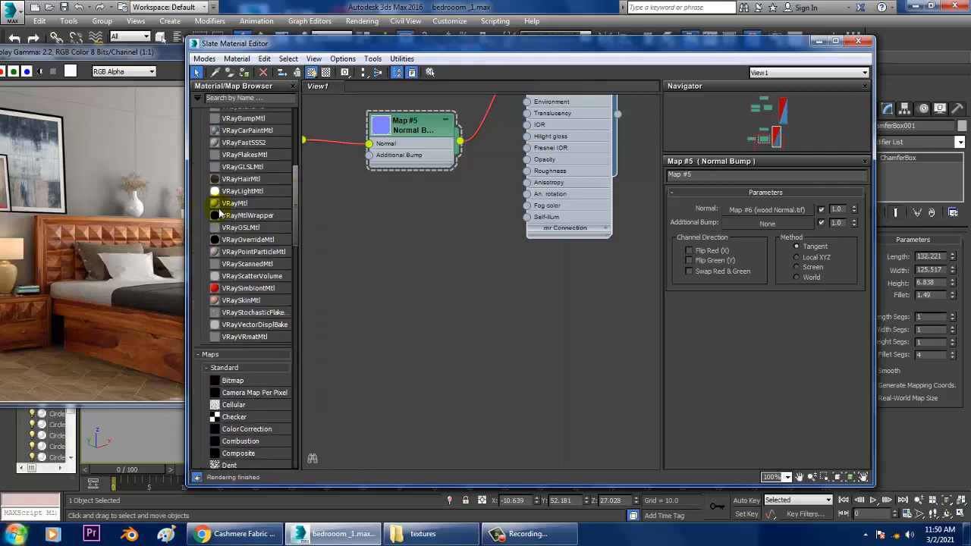
pyautogui.moveTo(506, 297); pyautogui.dragTo(505, 294)
pyautogui.doubleClick(493, 284)
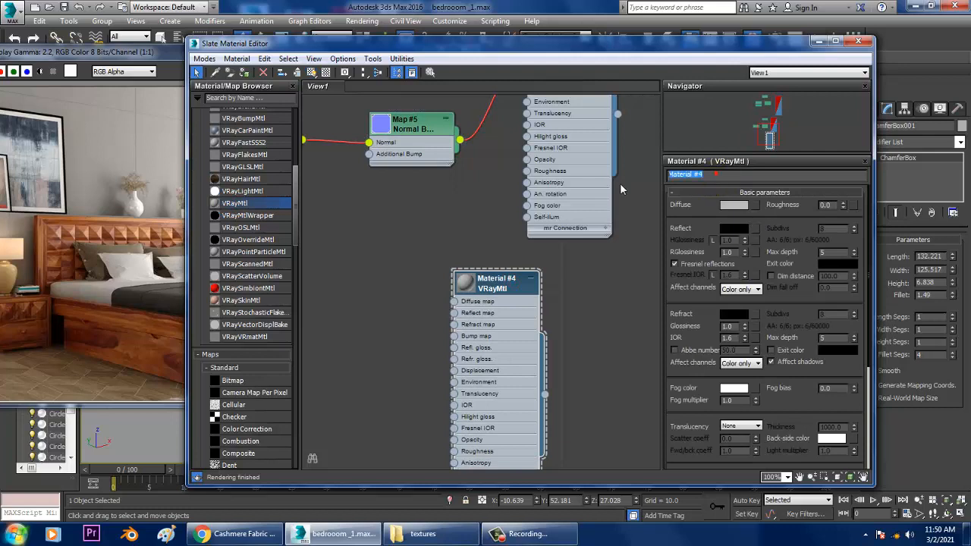
pyautogui.write('fabric 1')
# Step: Load the "fabric Diff" image as a bitmap in the diffuse map of the fabric 1 material
pyautogui.click(756, 210)
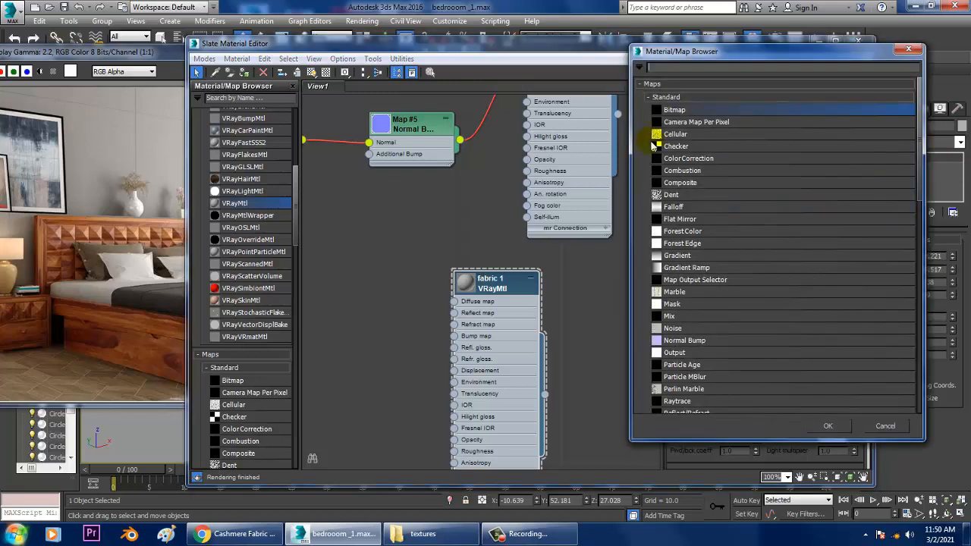
pyautogui.doubleClick(695, 110)
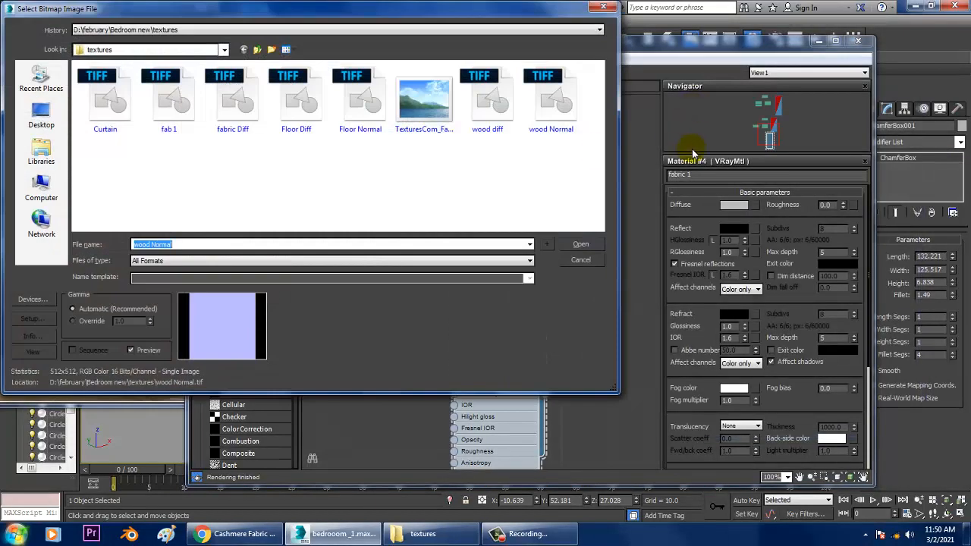
pyautogui.click(184, 108)
pyautogui.click(238, 118)
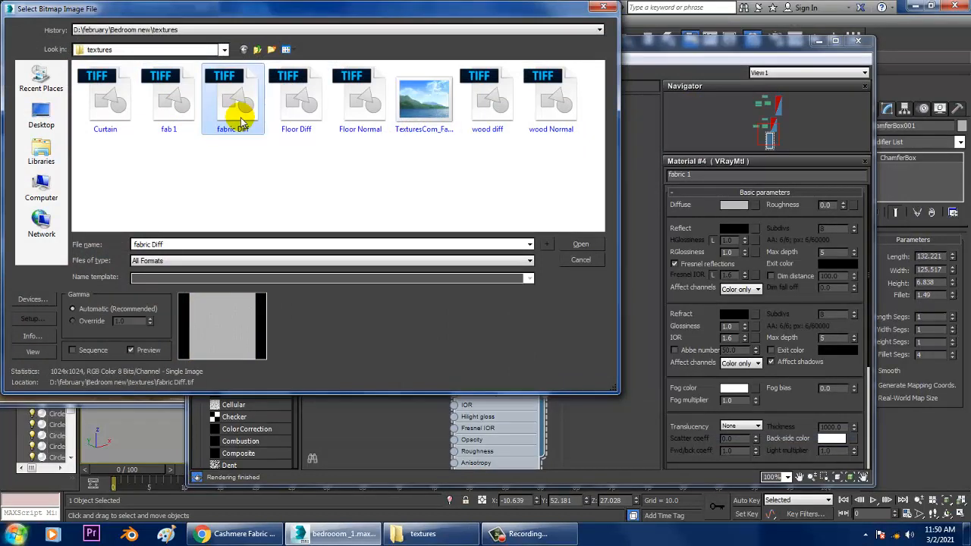
pyautogui.doubleClick(241, 121)
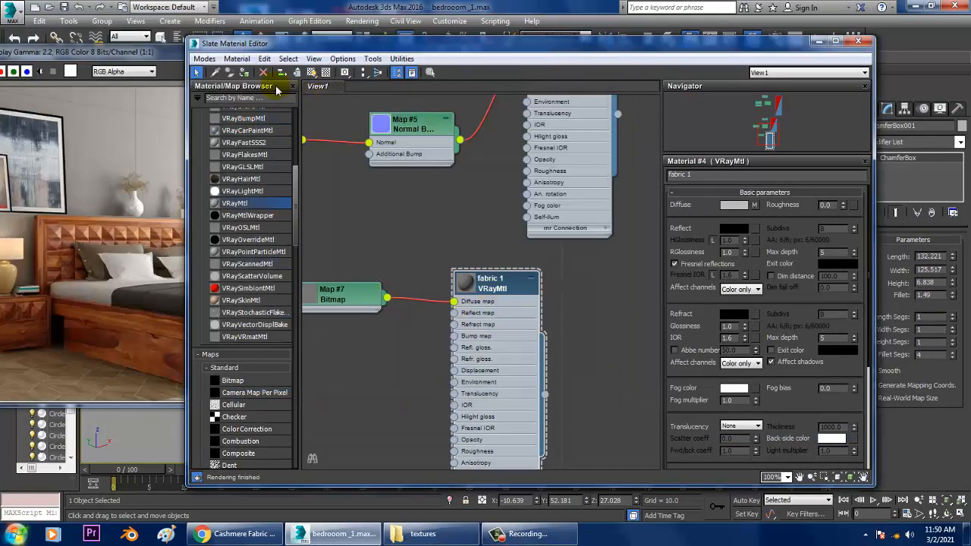
# Step: Assign fabric 1 to the mattress, display its map in the viewport and check it on the bed
pyautogui.click(311, 72)
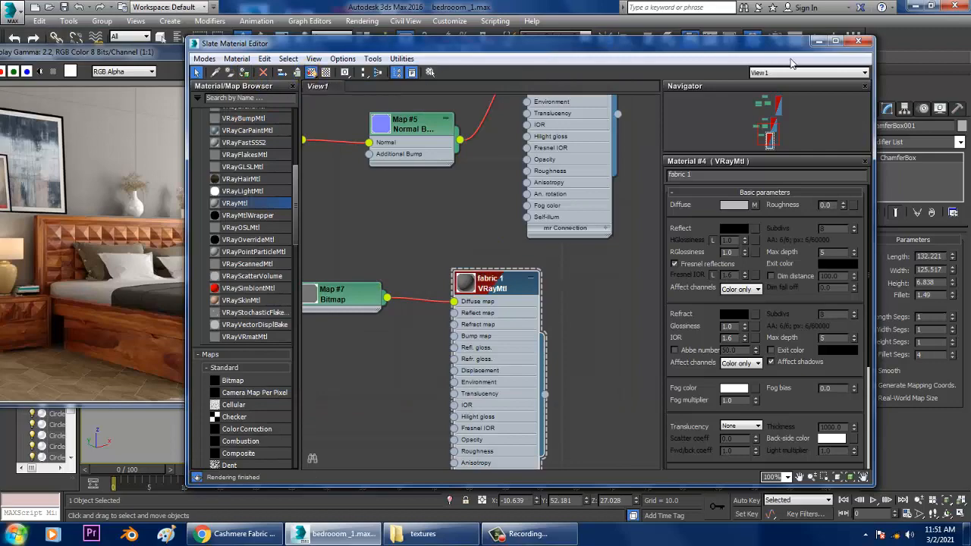
pyautogui.click(818, 43)
pyautogui.keyDown('alt'); pyautogui.moveTo(702, 303); pyautogui.dragTo(681, 325, button='middle'); pyautogui.keyUp('alt')
pyautogui.scroll(-4, 494, 265)
pyautogui.click(778, 395)
pyautogui.scroll(4, 687, 323)
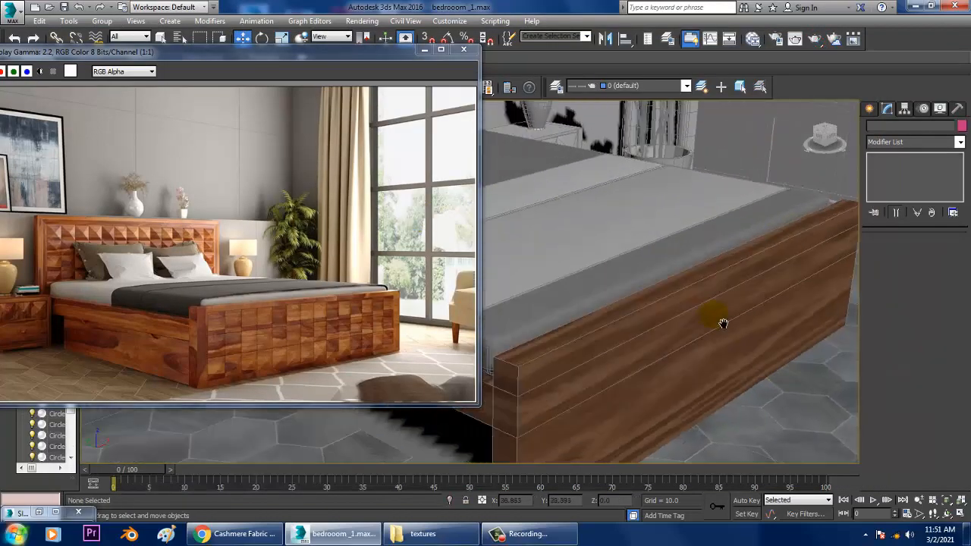
pyautogui.moveTo(546, 254); pyautogui.dragTo(638, 278, button='middle')
# Step: Preview the other texture images available for the mattress material's diffuse bitmap, such as fab 1 and Curtain, and leave without replacing it
pyautogui.click(620, 275)
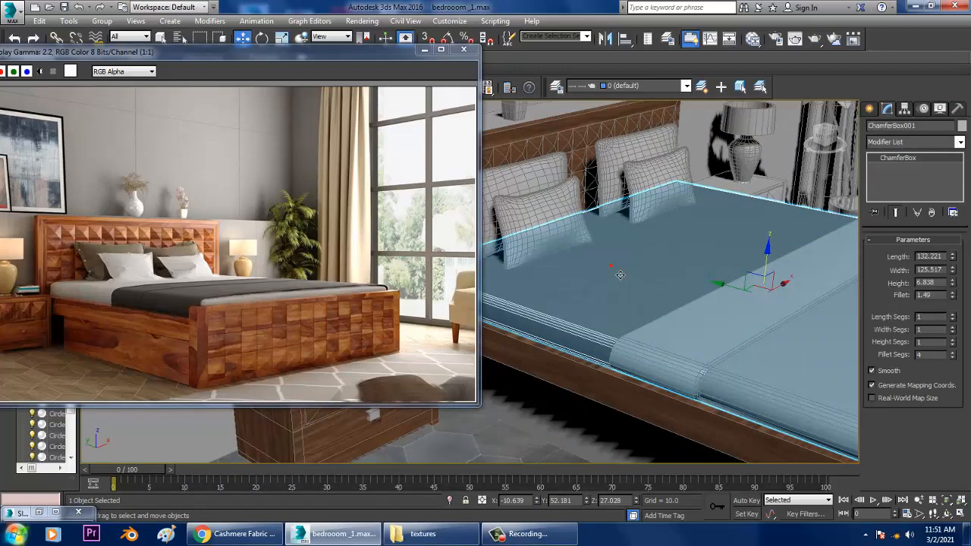
pyautogui.press('m')
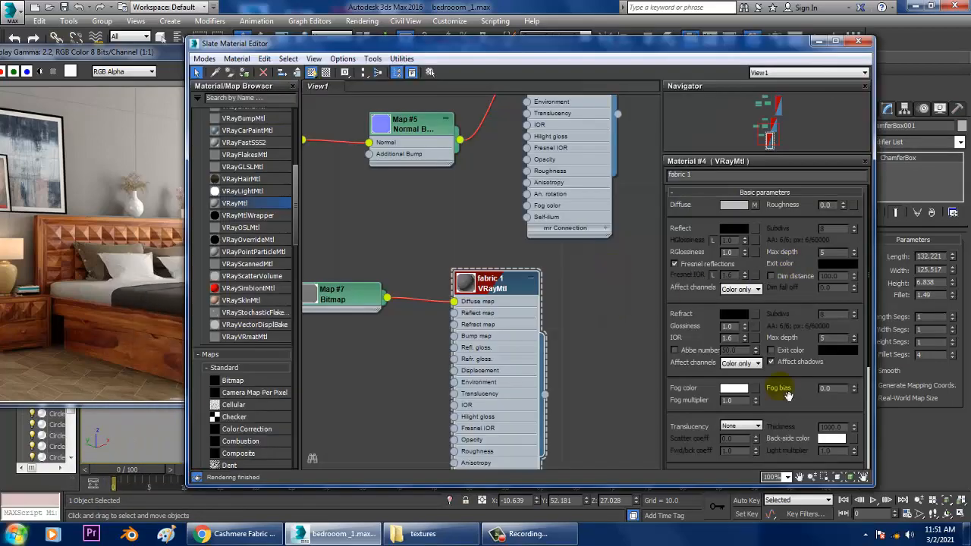
pyautogui.click(756, 205)
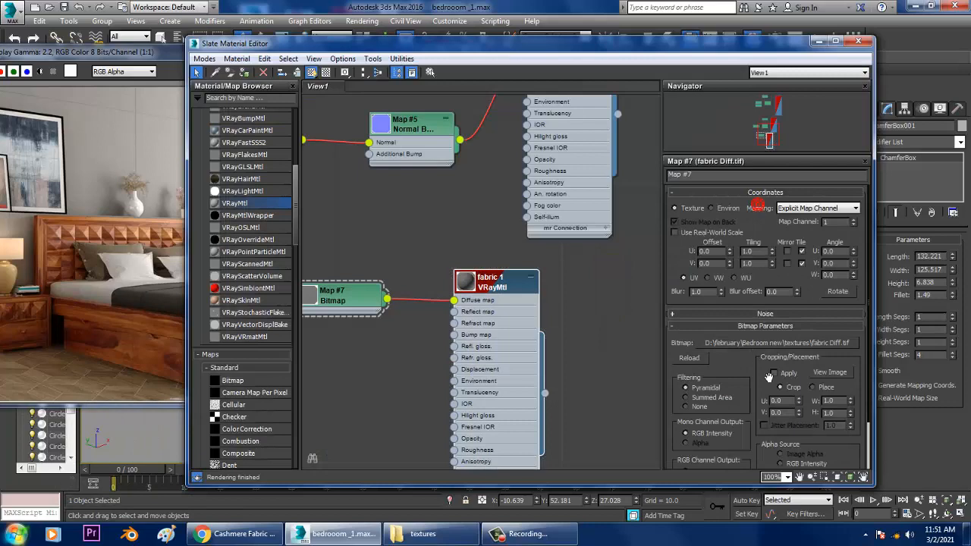
pyautogui.click(773, 343)
pyautogui.click(546, 165)
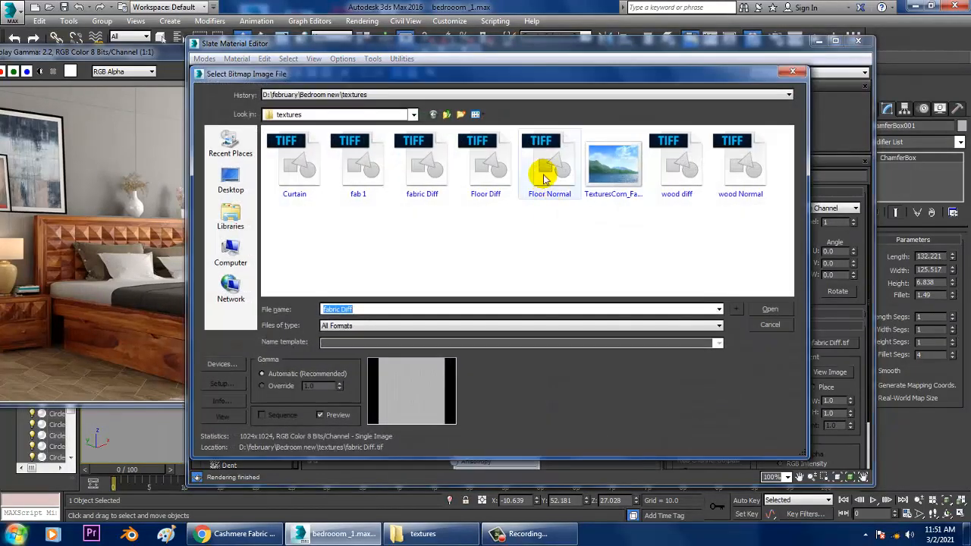
pyautogui.click(627, 179)
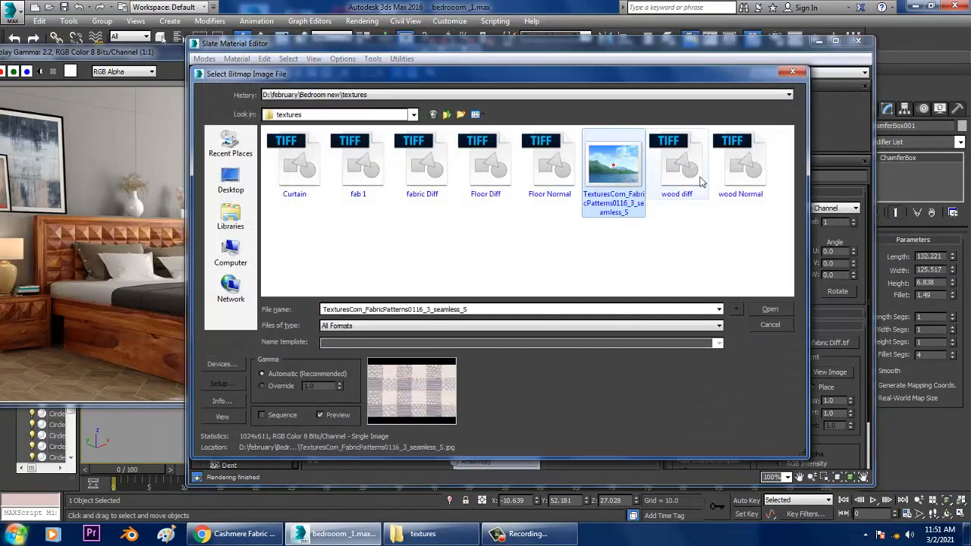
pyautogui.click(364, 157)
pyautogui.click(425, 169)
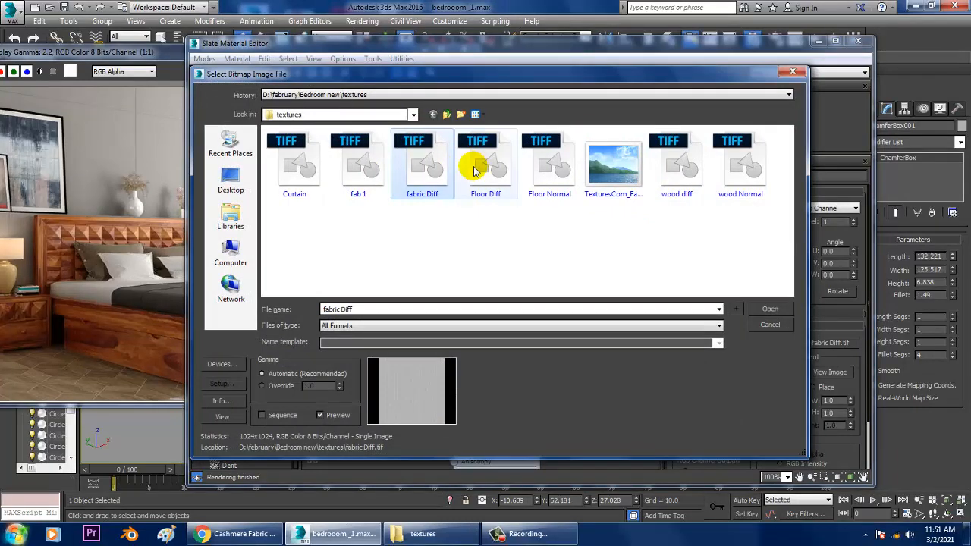
pyautogui.click(303, 164)
pyautogui.click(422, 174)
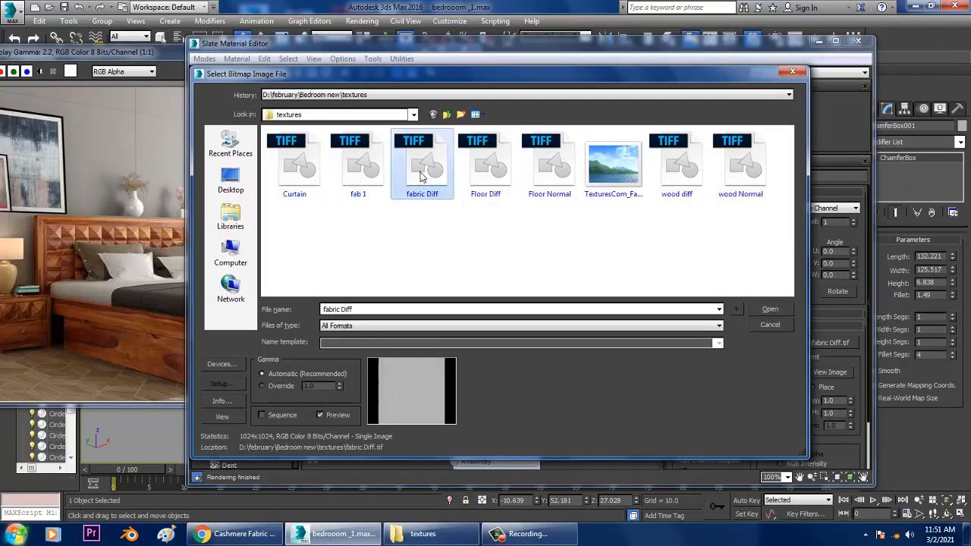
pyautogui.click(789, 73)
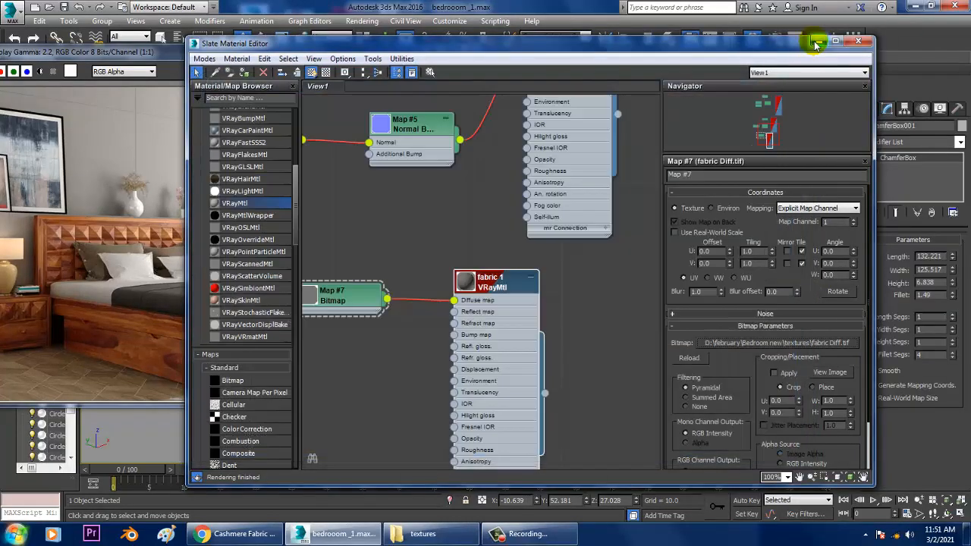
pyautogui.click(819, 40)
# Step: Add a UVW Map modifier with box mapping to the mattress
pyautogui.scroll(-5, 627, 329)
pyautogui.moveTo(725, 330); pyautogui.dragTo(646, 324, button='middle')
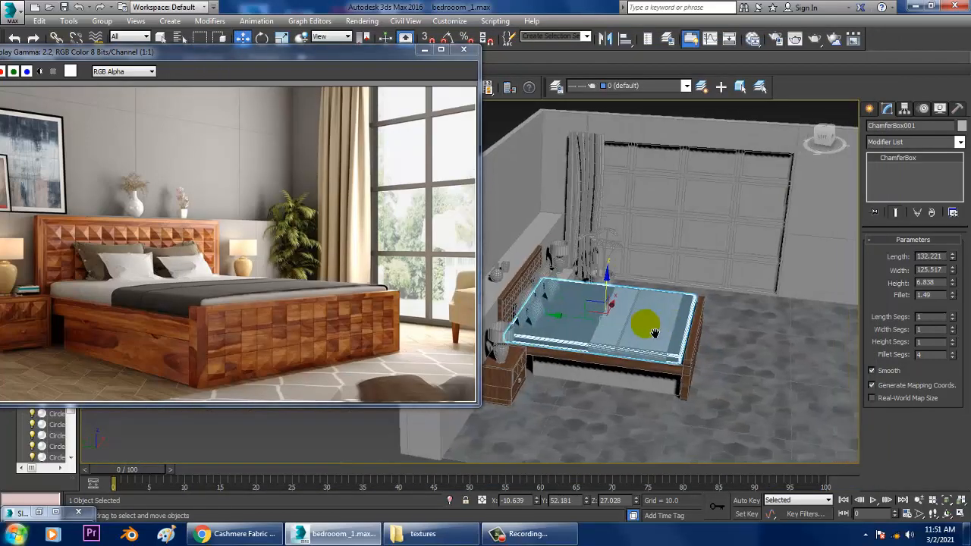
pyautogui.scroll(-3, 646, 325)
pyautogui.click(599, 132)
pyautogui.scroll(10, 584, 342)
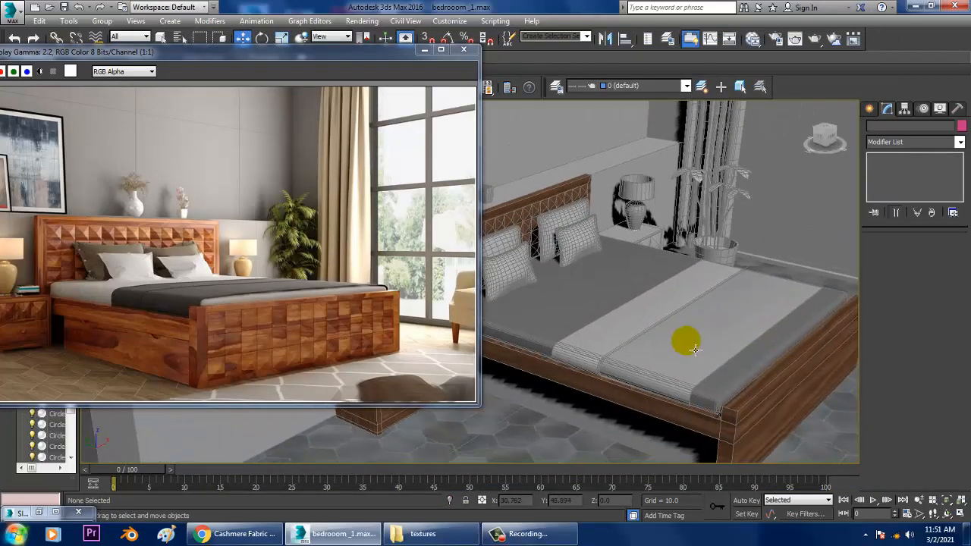
pyautogui.click(624, 261)
pyautogui.keyDown('alt'); pyautogui.moveTo(624, 261); pyautogui.dragTo(724, 294, button='middle'); pyautogui.keyUp('alt')
pyautogui.click(899, 141)
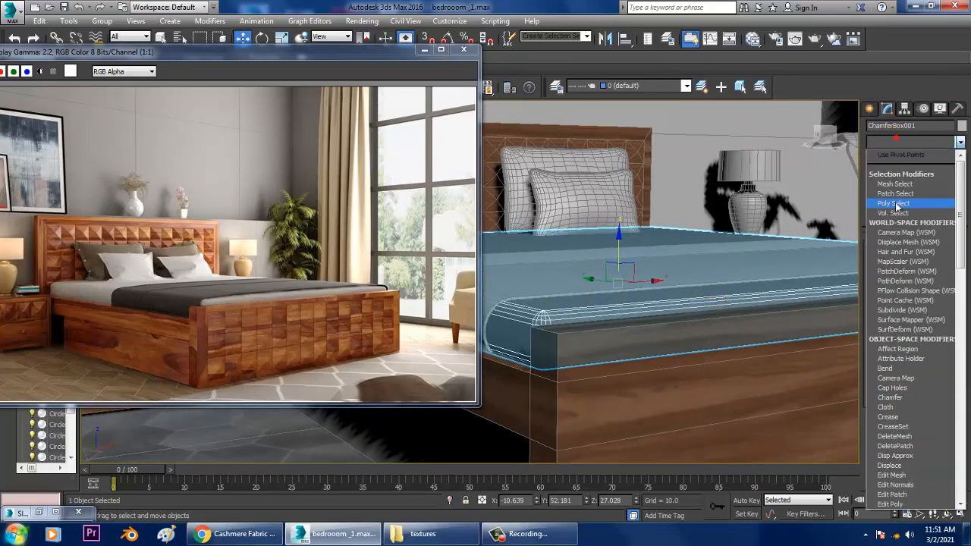
pyautogui.press('u')
pyautogui.press('Down')
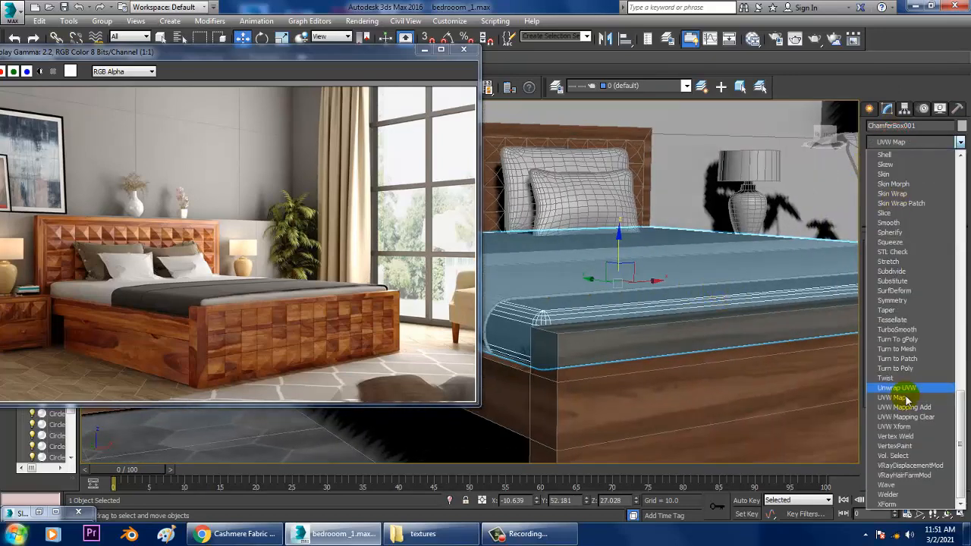
pyautogui.press('Return')
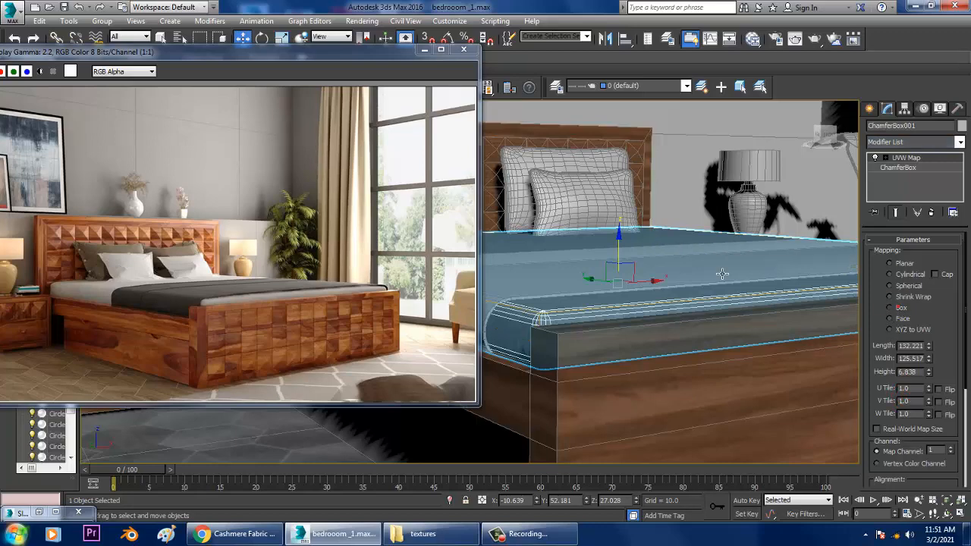
# Step: Select the two front pillows, assign the fabric 1 material to them and clear the selection
pyautogui.keyDown('alt'); pyautogui.moveTo(722, 274); pyautogui.dragTo(680, 280, button='middle'); pyautogui.keyUp('alt')
pyautogui.moveTo(532, 175); pyautogui.dragTo(747, 250, button='middle')
pyautogui.click(745, 242)
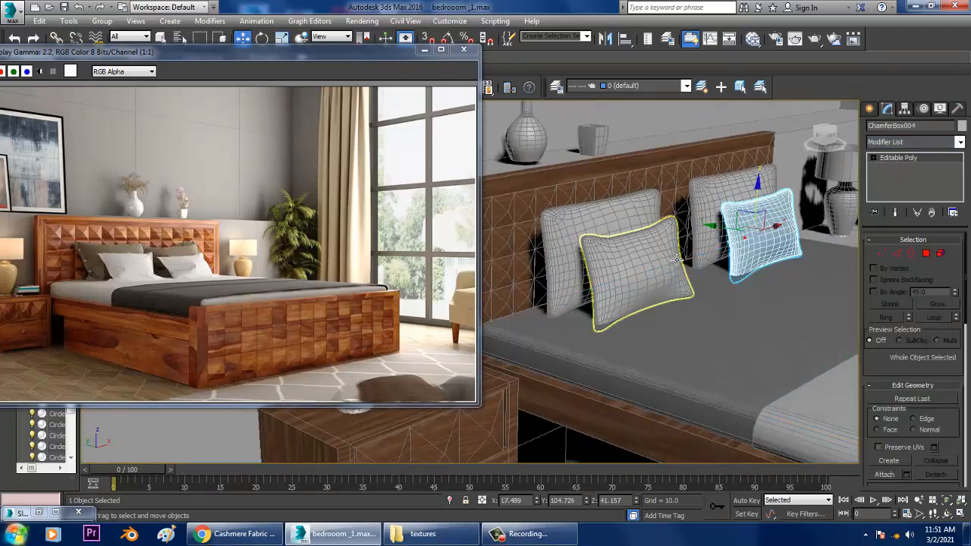
pyautogui.keyDown('ctrl'); pyautogui.click(677, 261); pyautogui.keyUp('ctrl')
pyautogui.press('m')
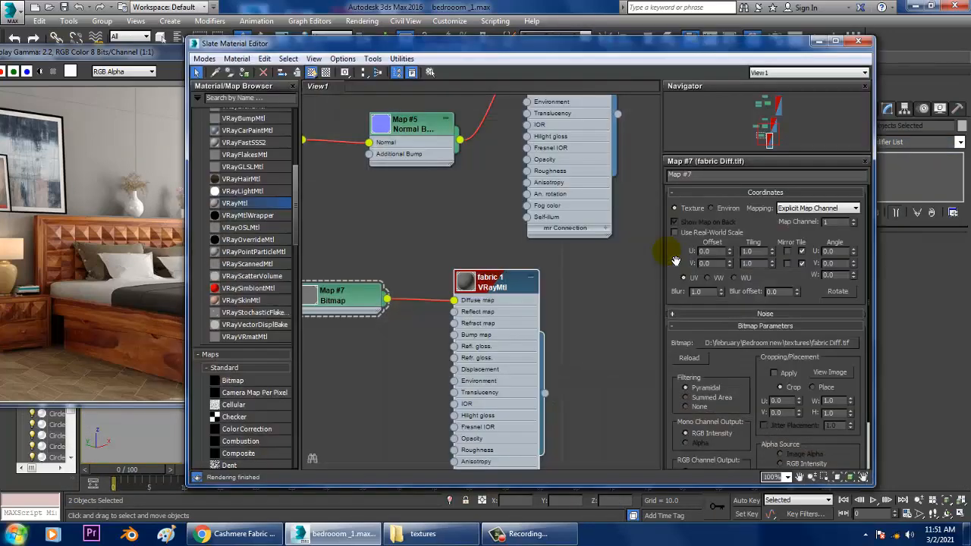
pyautogui.click(821, 40)
pyautogui.scroll(-3, 858, 222)
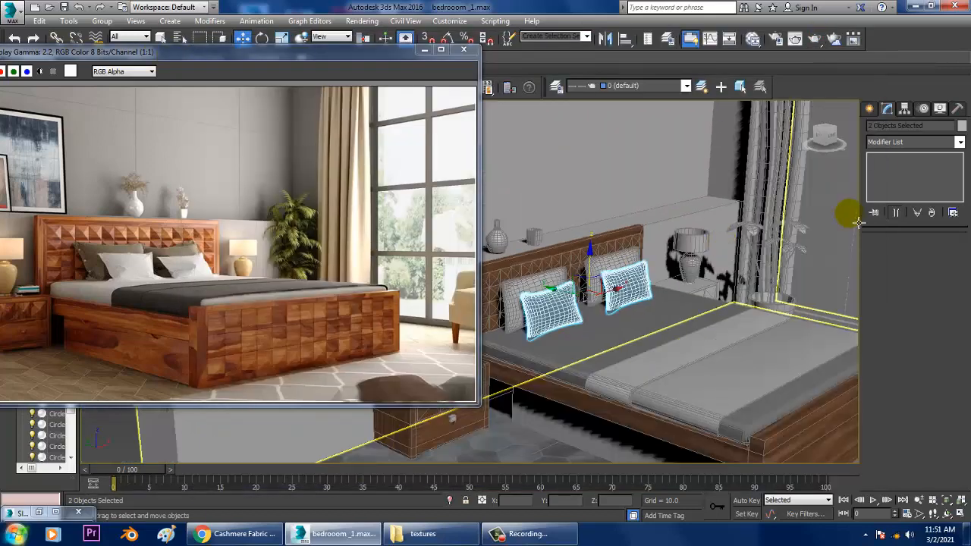
pyautogui.click(583, 156)
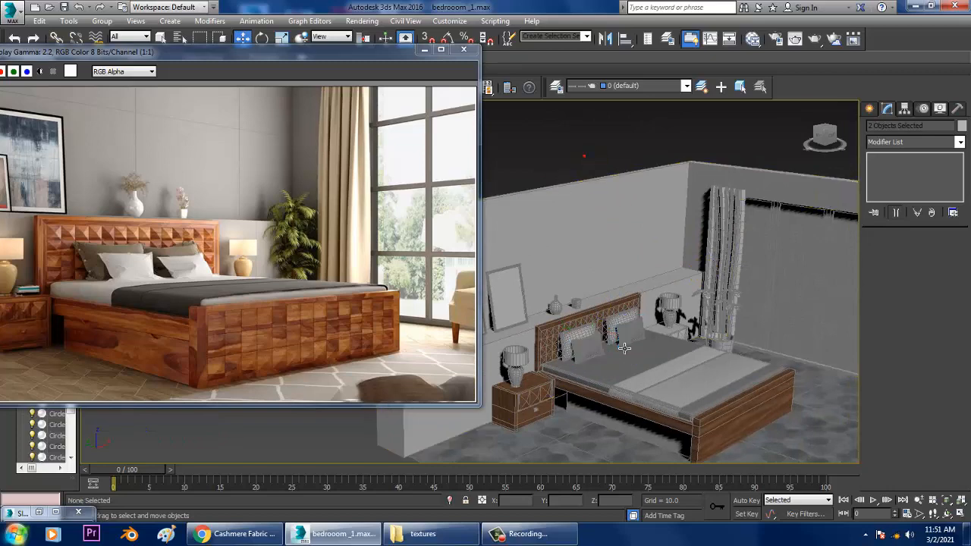
# Step: Turn off edged faces in the viewport and add a box-mapped UVW Map modifier to the front pillow nearer the window
pyautogui.scroll(3, 664, 333)
pyautogui.click(665, 331)
pyautogui.scroll(4, 666, 331)
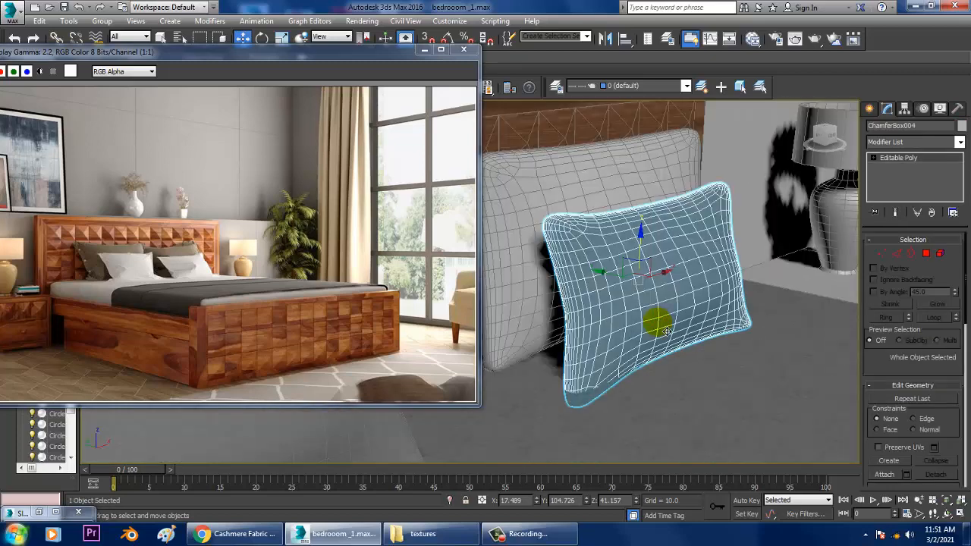
pyautogui.press('F4')
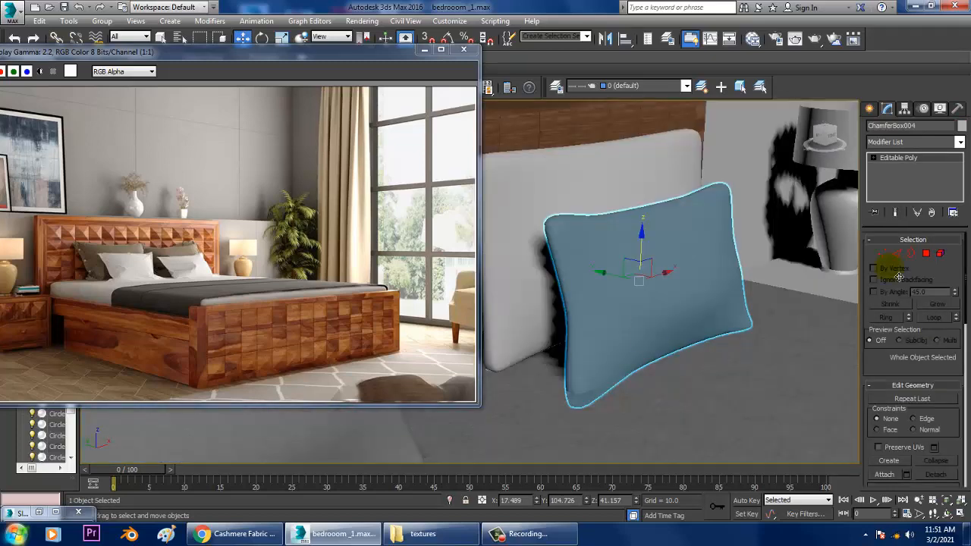
pyautogui.click(915, 142)
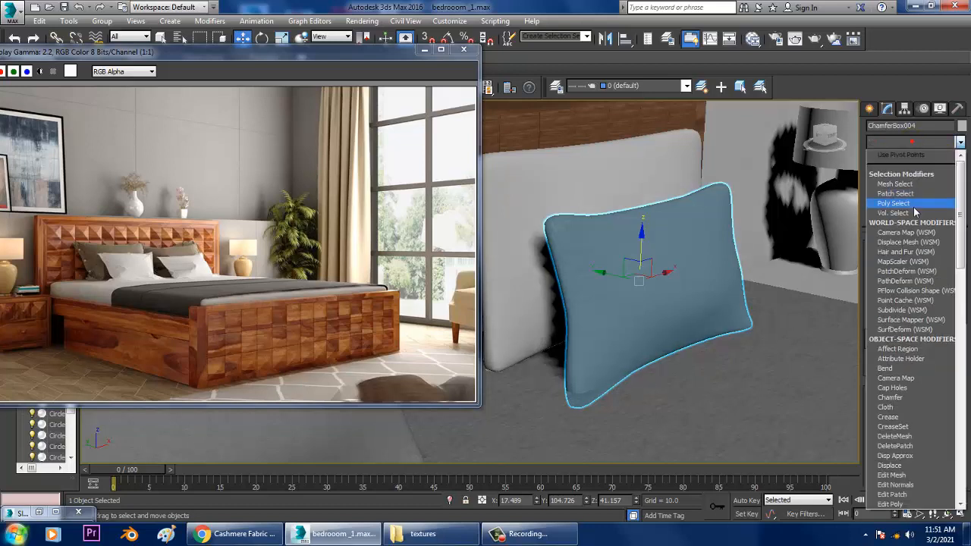
pyautogui.press('u')
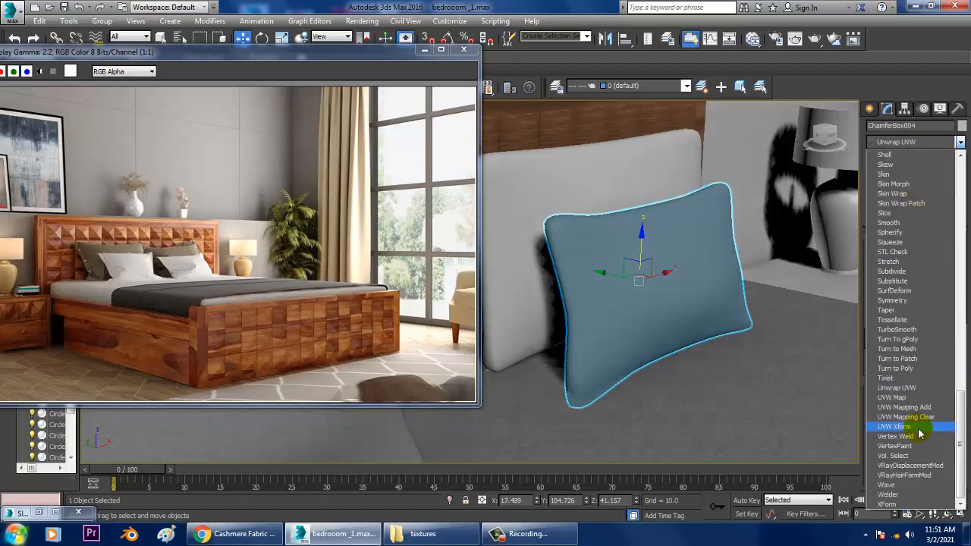
pyautogui.click(897, 398)
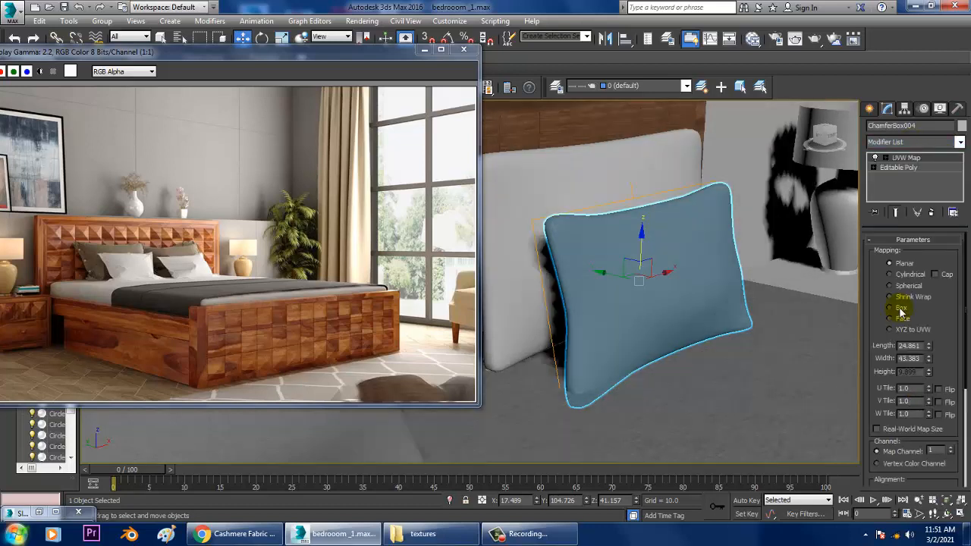
# Step: Add a UVW Map modifier with box mapping to the other front pillow and deselect it
pyautogui.moveTo(658, 321); pyautogui.dragTo(718, 285, button='middle')
pyautogui.click(798, 279)
pyautogui.click(920, 142)
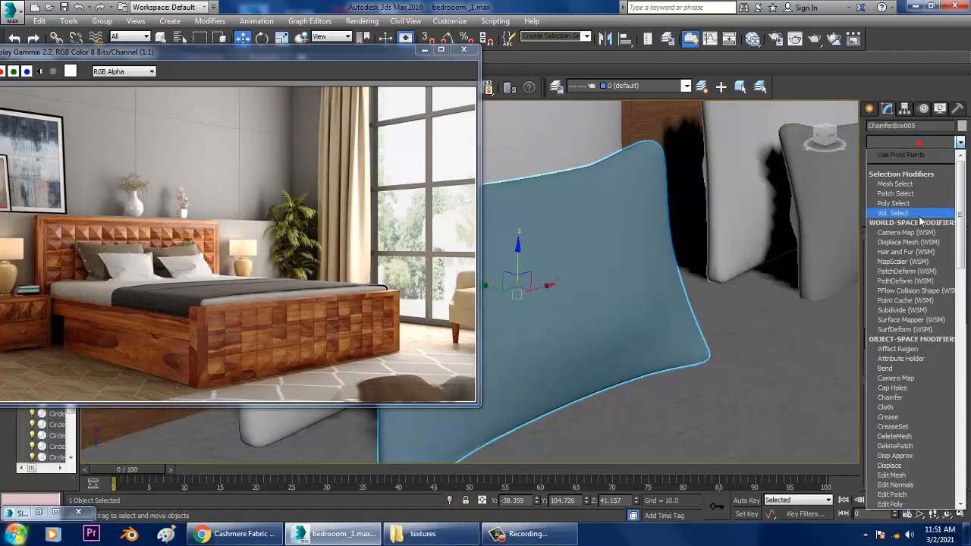
pyautogui.press('u')
pyautogui.click(903, 397)
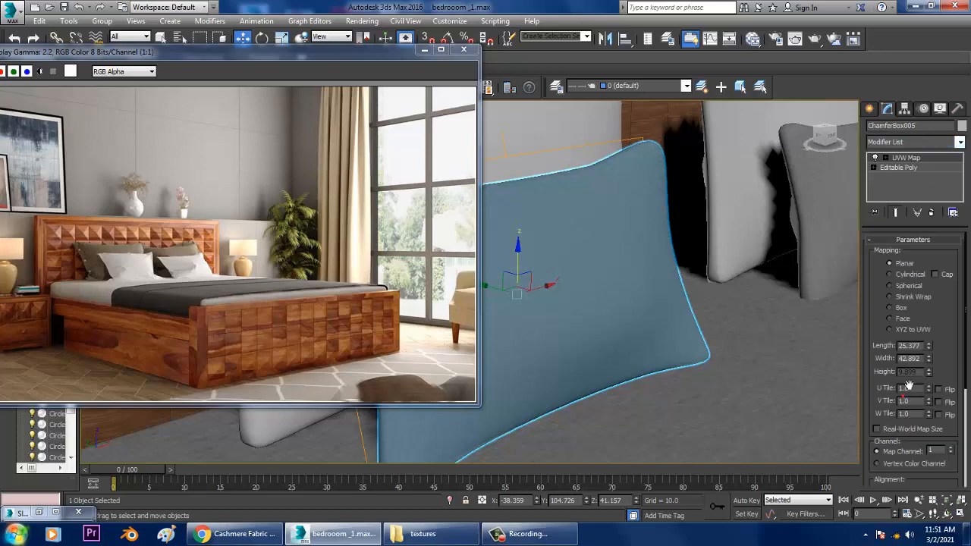
pyautogui.scroll(-10, 726, 282)
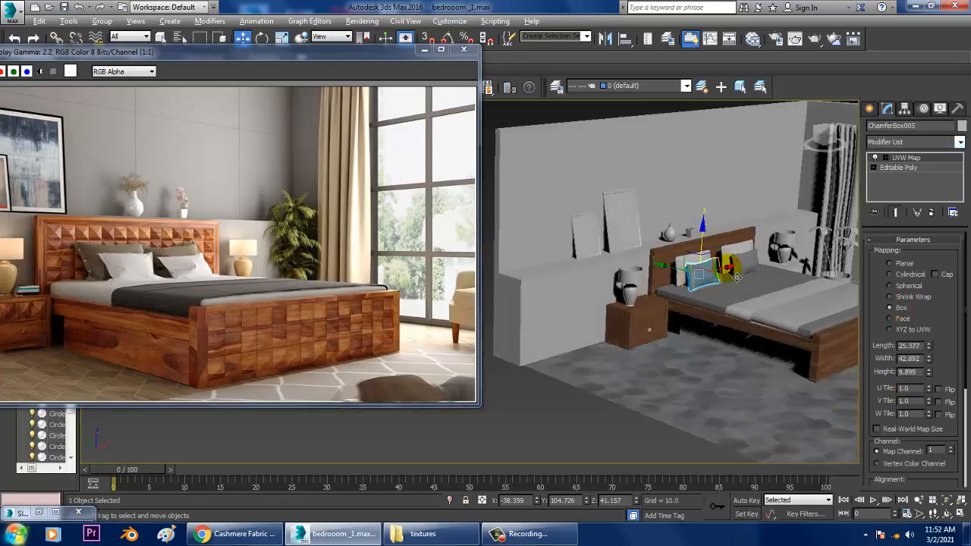
pyautogui.moveTo(741, 261); pyautogui.dragTo(741, 285, button='middle')
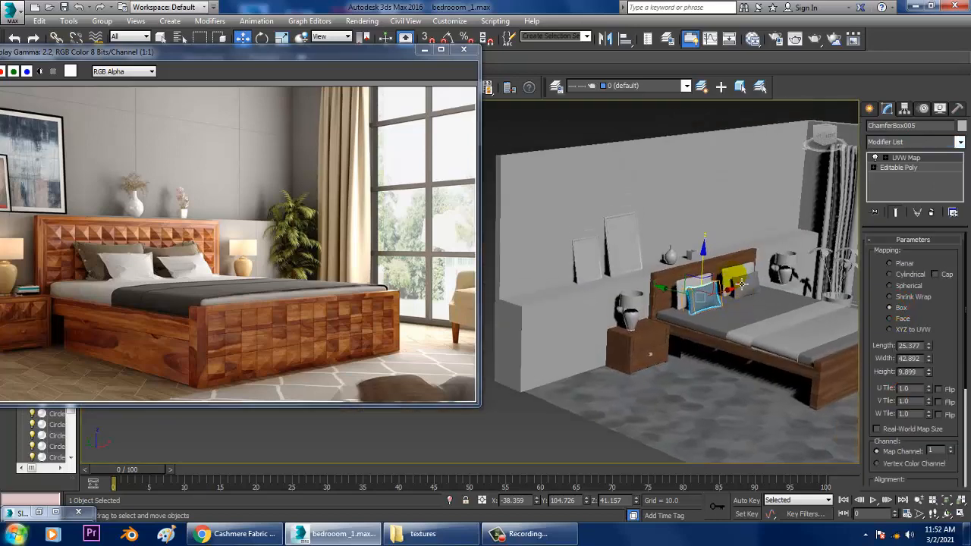
pyautogui.click(628, 116)
# Step: Select the blanket draped across the foot of the mattress and create a new VRayMtl for it
pyautogui.scroll(5, 718, 360)
pyautogui.keyDown('alt'); pyautogui.moveTo(707, 339); pyautogui.dragTo(690, 299, button='middle'); pyautogui.keyUp('alt')
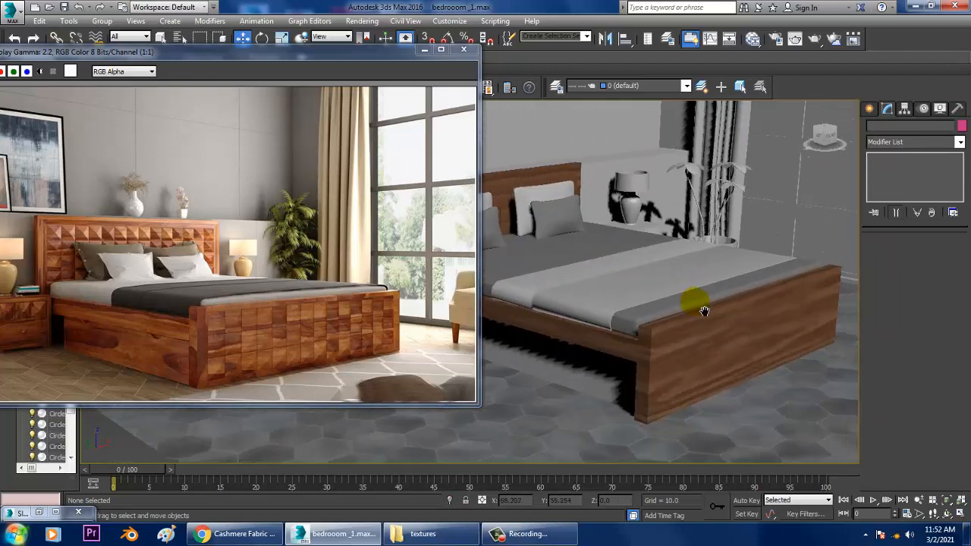
pyautogui.scroll(4, 716, 338)
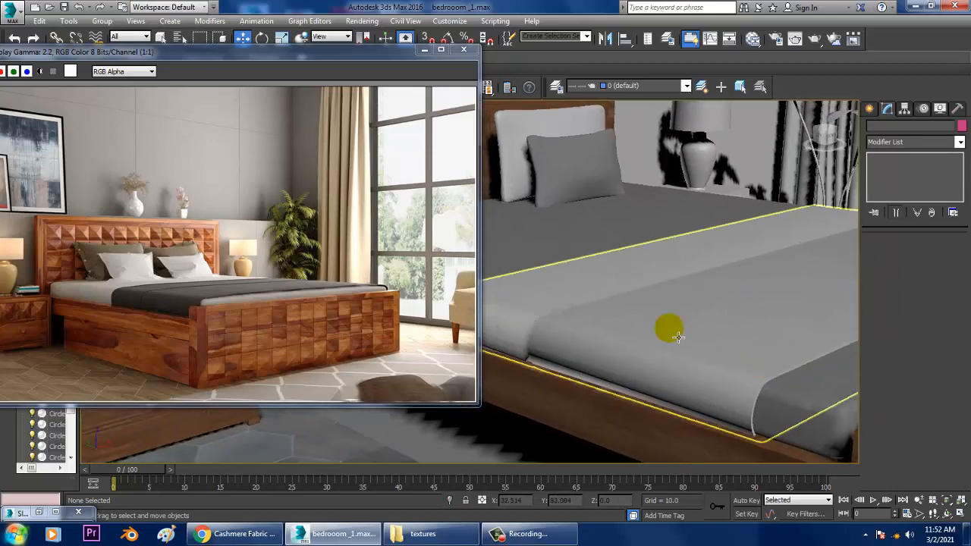
pyautogui.click(678, 338)
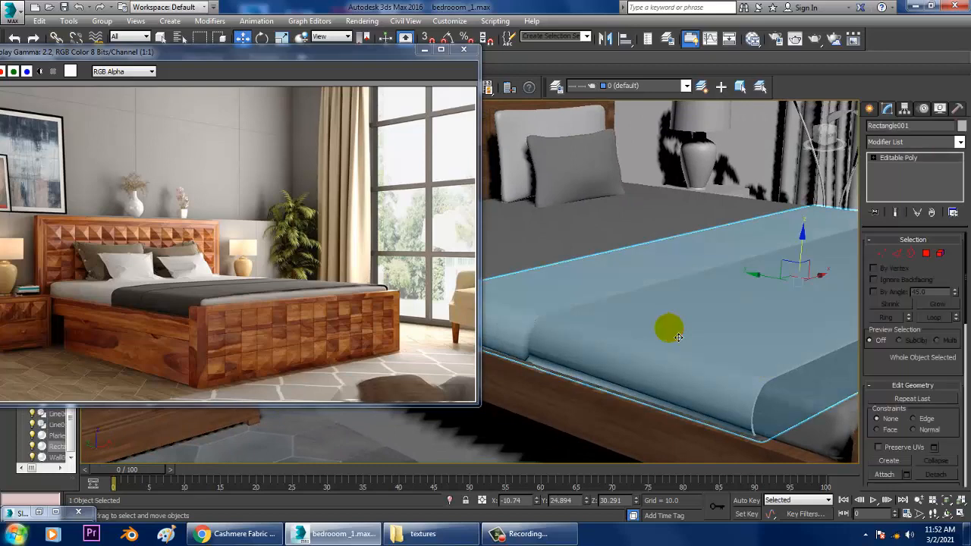
pyautogui.press('m')
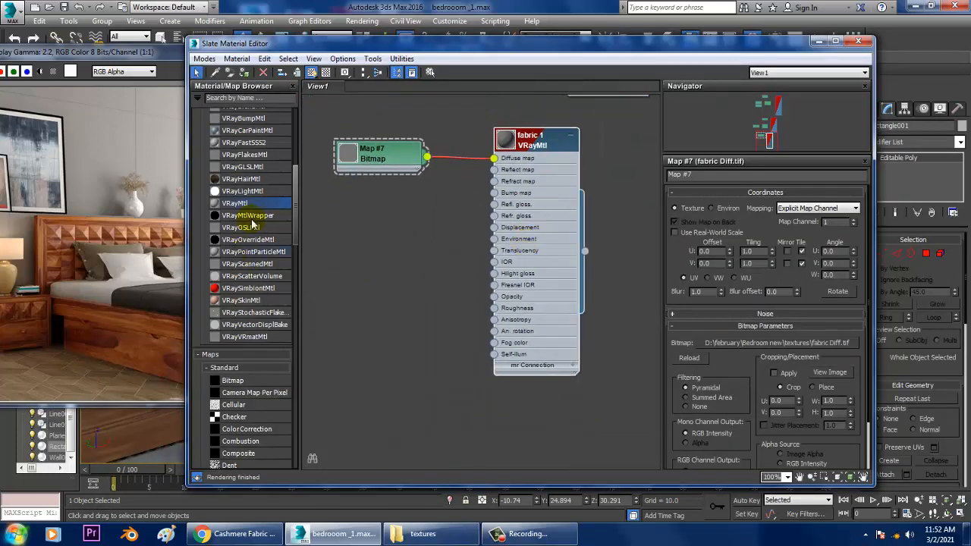
pyautogui.moveTo(417, 386); pyautogui.dragTo(418, 389)
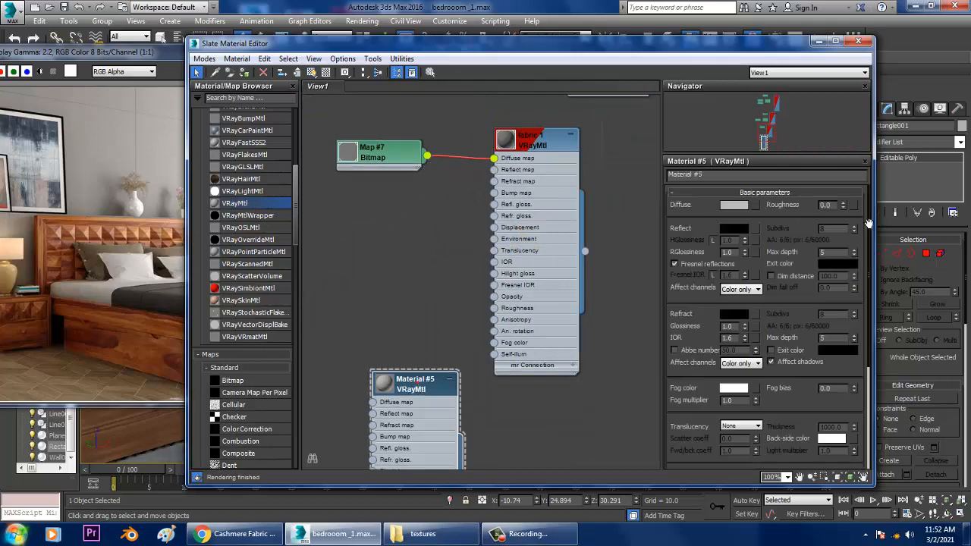
# Step: Load the fab 1 texture as the diffuse bitmap of Material #5, assign the material to the blanket and show it in the viewport
pyautogui.click(757, 213)
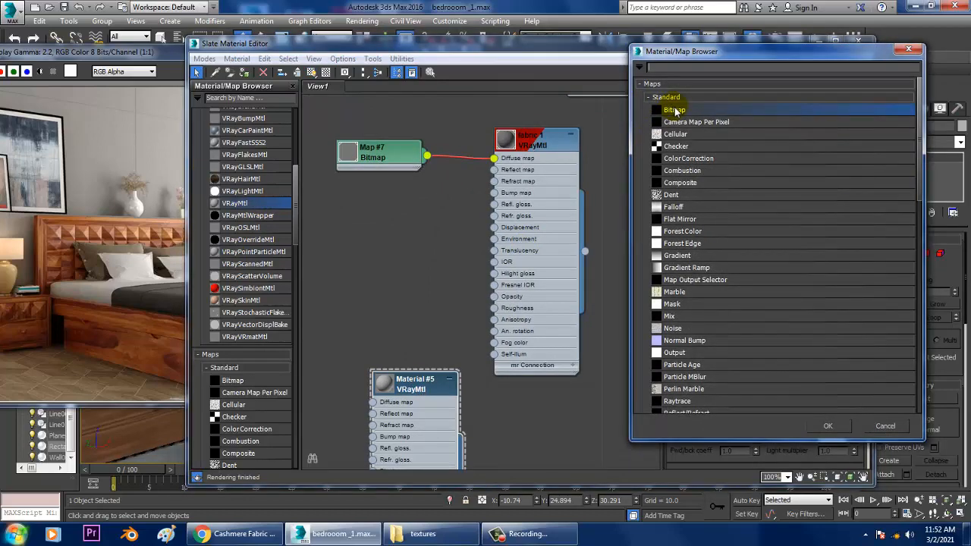
pyautogui.doubleClick(674, 110)
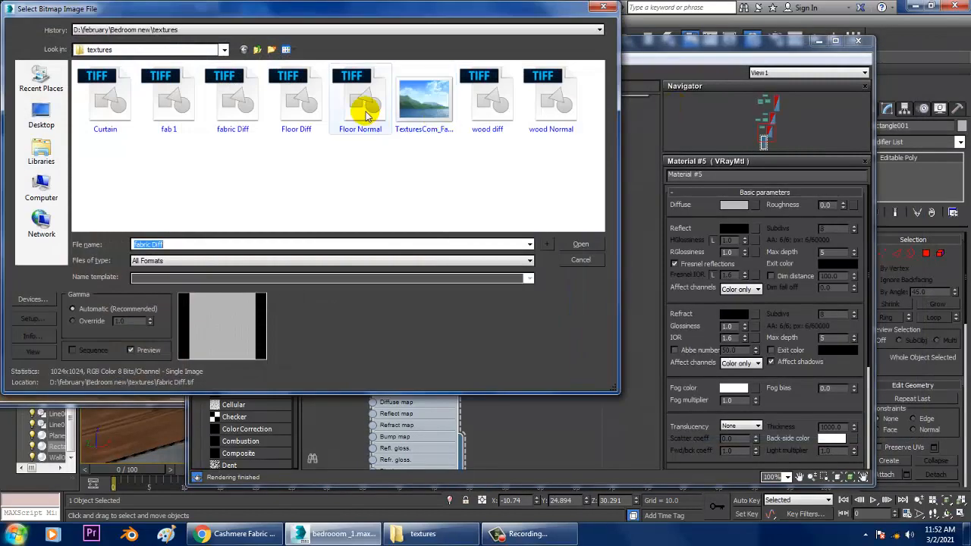
pyautogui.click(297, 101)
pyautogui.click(235, 102)
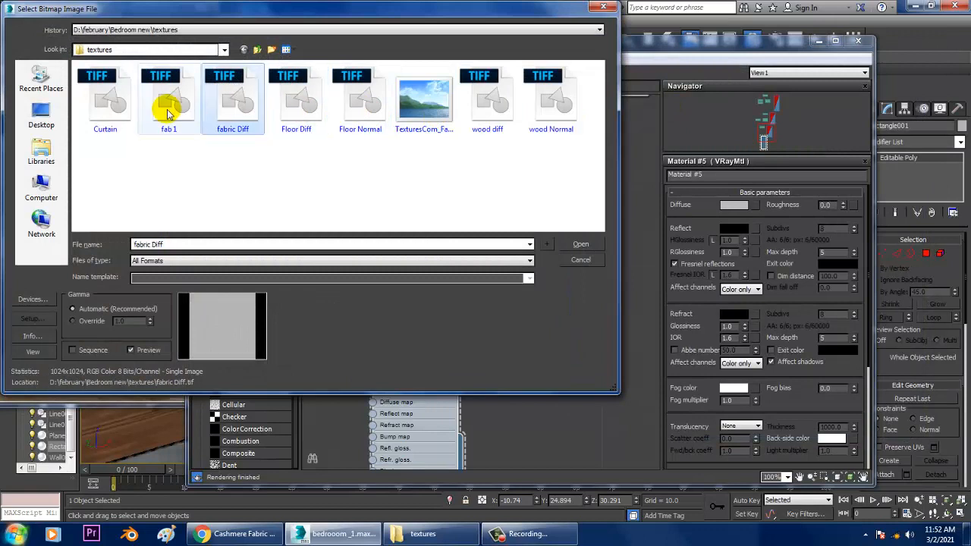
pyautogui.click(168, 114)
pyautogui.click(114, 114)
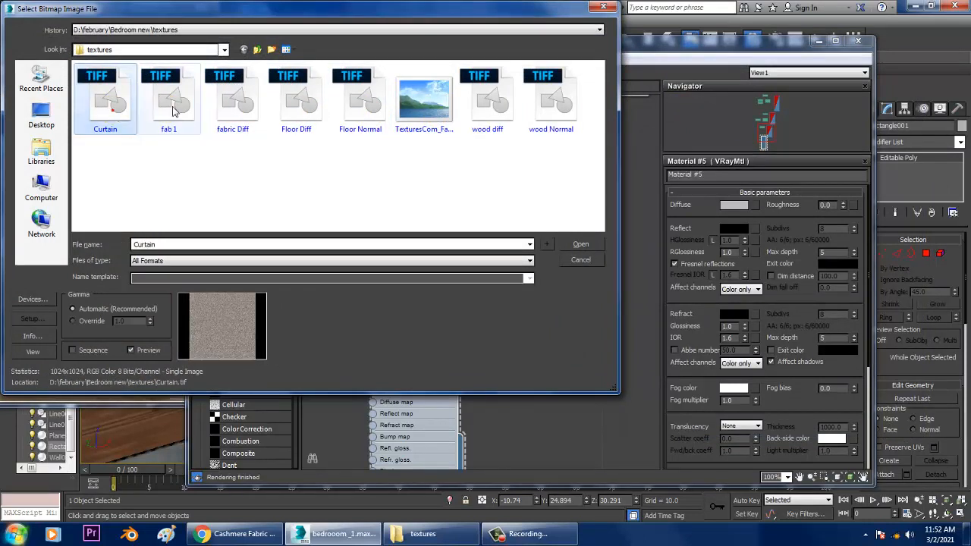
pyautogui.click(173, 109)
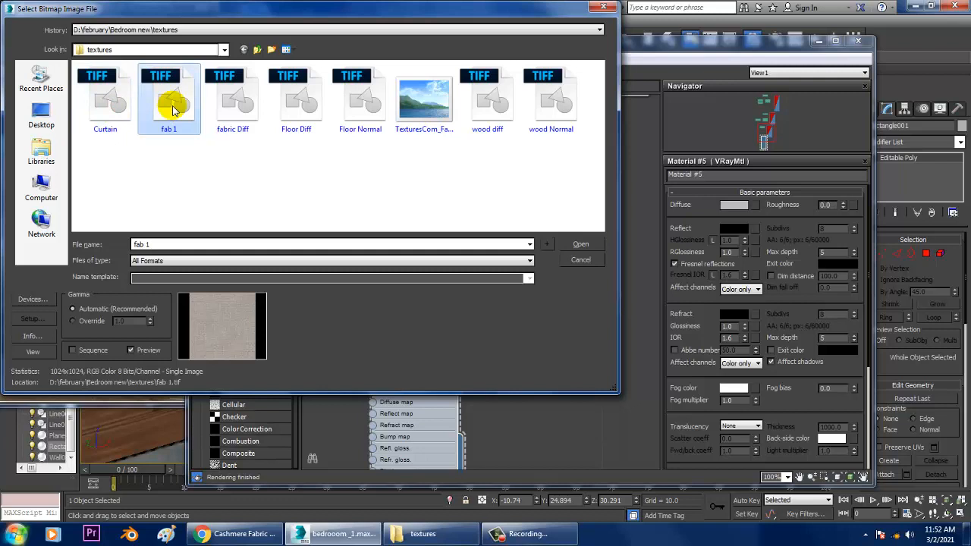
pyautogui.click(232, 103)
pyautogui.click(296, 103)
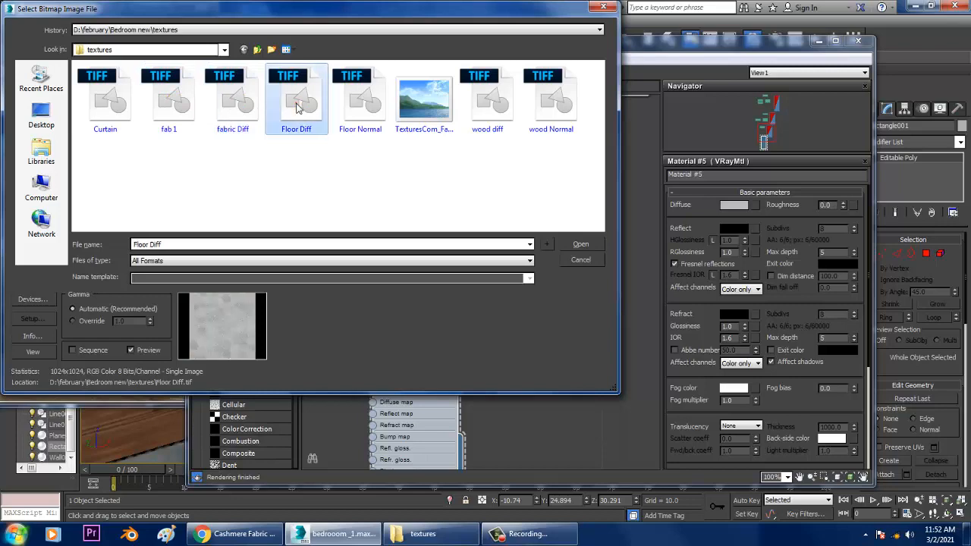
pyautogui.click(424, 103)
pyautogui.click(168, 103)
pyautogui.doubleClick(171, 100)
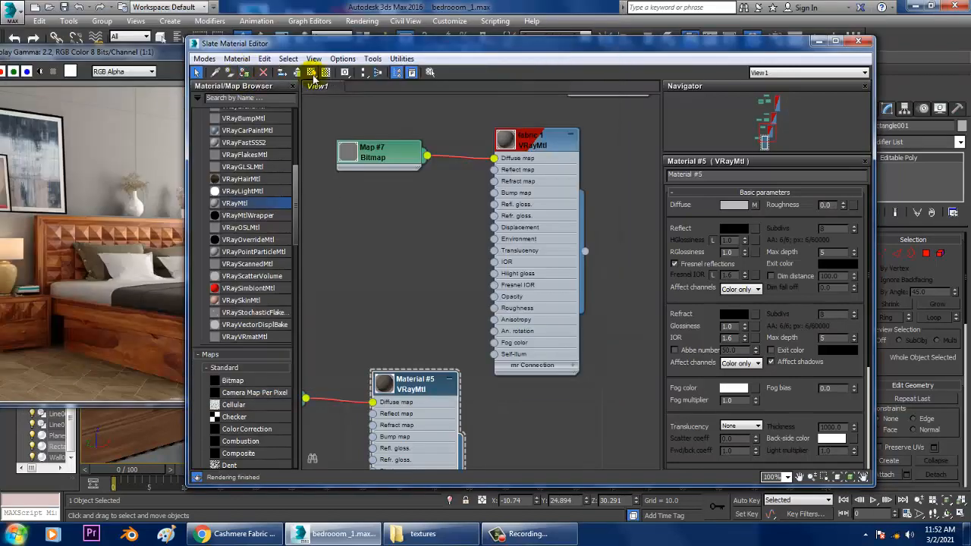
pyautogui.click(819, 42)
# Step: Add a UVW Map modifier with box mapping to the blanket and clear the selection
pyautogui.scroll(-8, 737, 292)
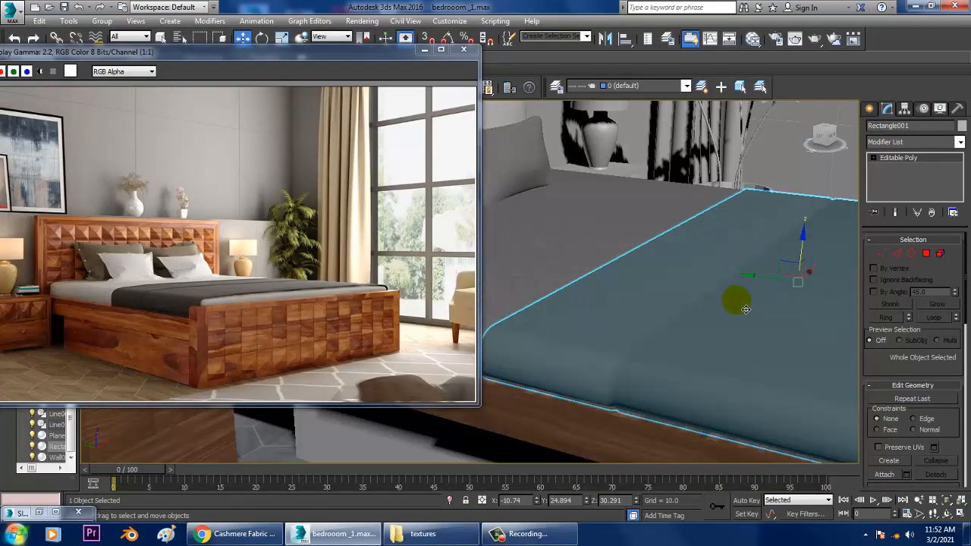
pyautogui.keyDown('alt'); pyautogui.moveTo(709, 320); pyautogui.dragTo(667, 325, button='middle'); pyautogui.keyUp('alt')
pyautogui.click(611, 382)
pyautogui.scroll(7, 622, 357)
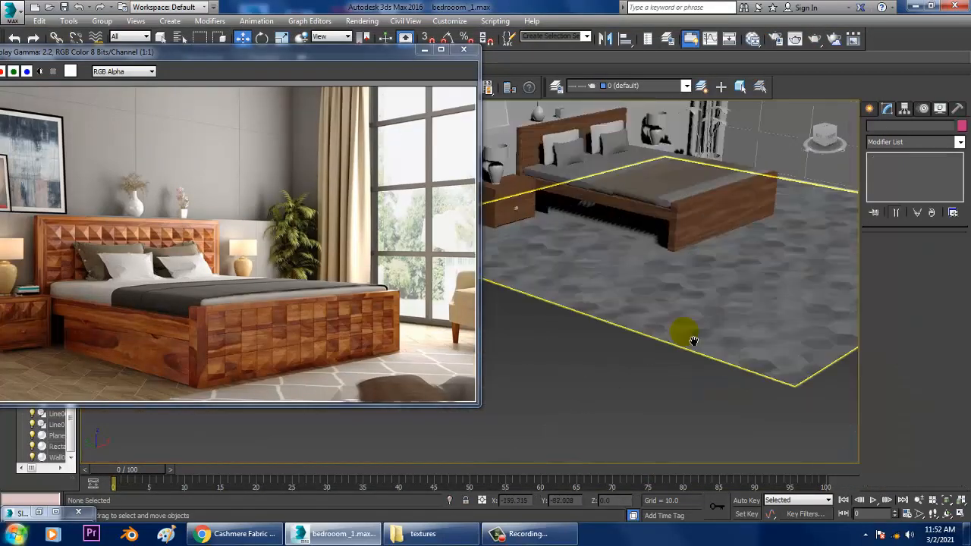
pyautogui.moveTo(704, 268); pyautogui.dragTo(702, 389, button='middle')
pyautogui.click(697, 383)
pyautogui.scroll(5, 672, 354)
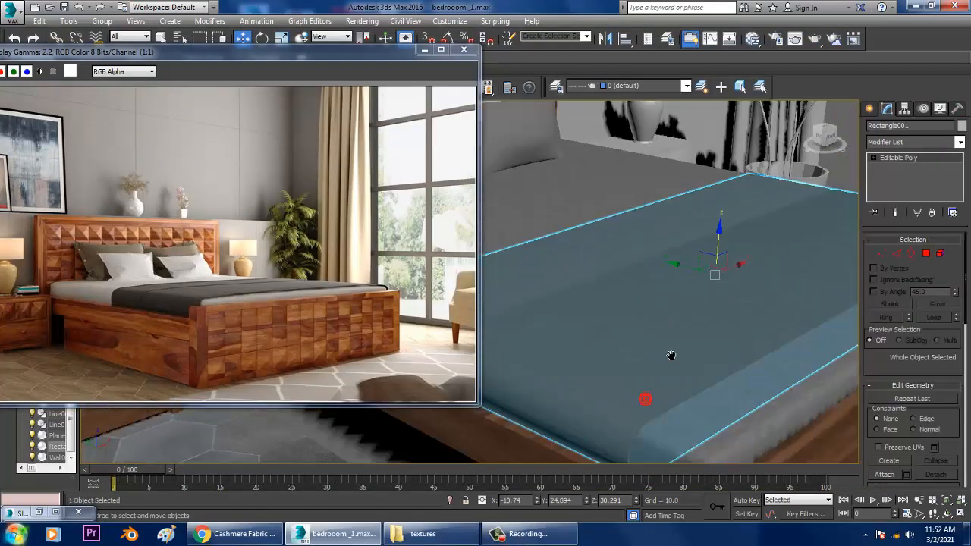
pyautogui.click(892, 142)
pyautogui.press('u')
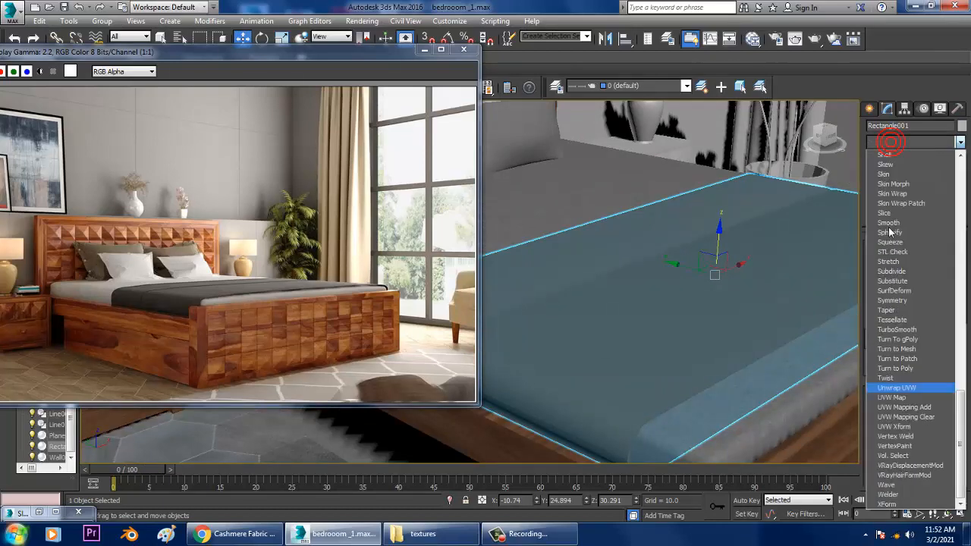
pyautogui.click(897, 399)
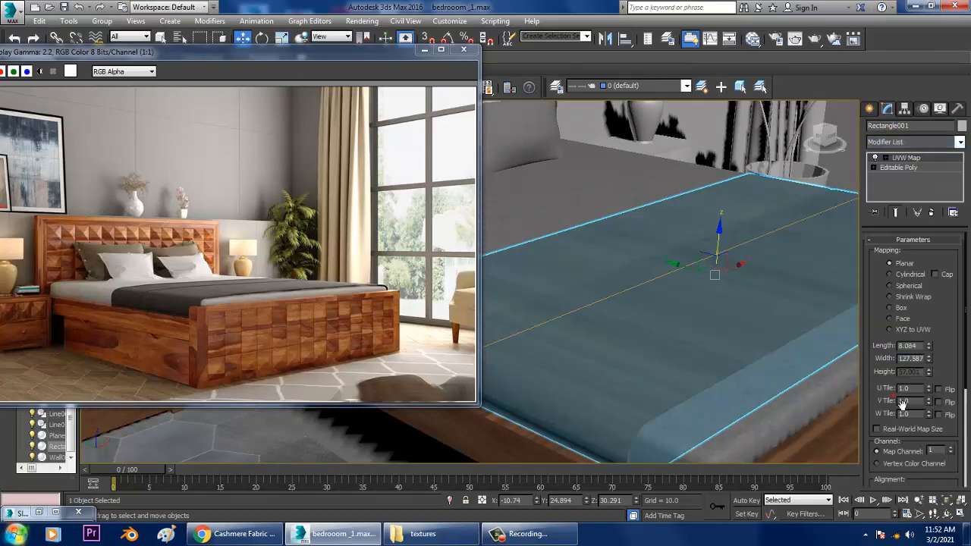
pyautogui.click(897, 310)
pyautogui.scroll(-6, 652, 325)
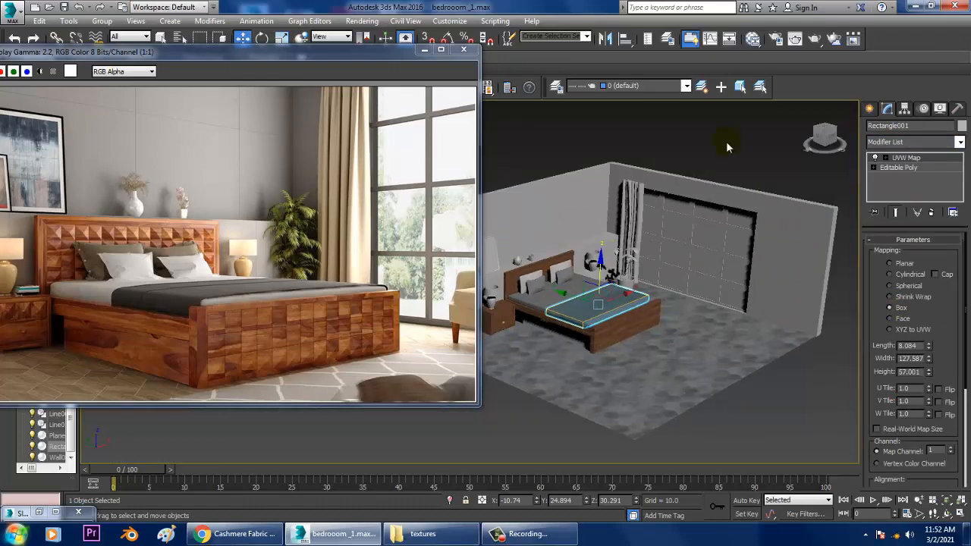
pyautogui.click(726, 141)
# Step: Name the blanket's material fabric 2 and create a new VRayMtl for the rear pillow nearer the window
pyautogui.scroll(4, 584, 314)
pyautogui.moveTo(584, 314); pyautogui.dragTo(672, 367, button='middle')
pyautogui.scroll(3, 652, 341)
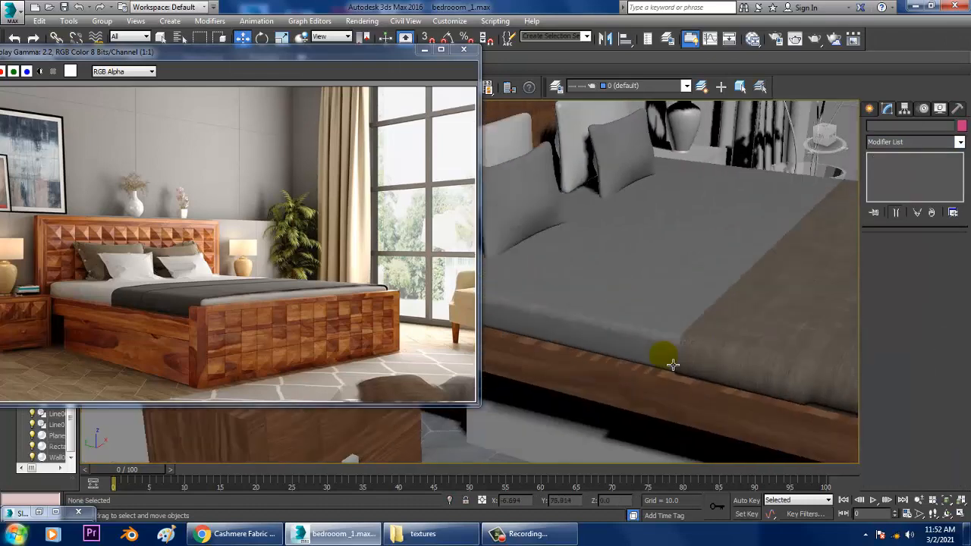
pyautogui.moveTo(756, 323); pyautogui.dragTo(670, 349, button='middle')
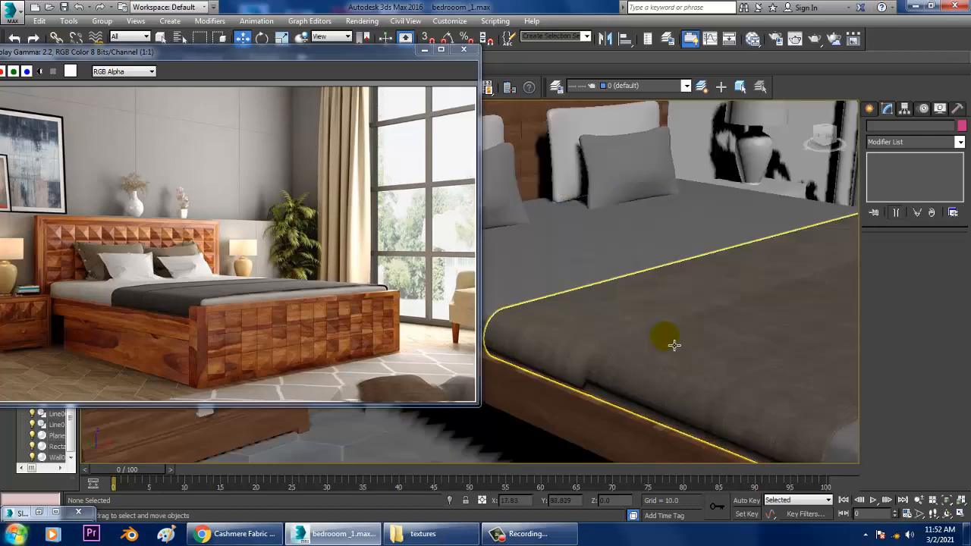
pyautogui.click(672, 346)
pyautogui.scroll(-4, 676, 343)
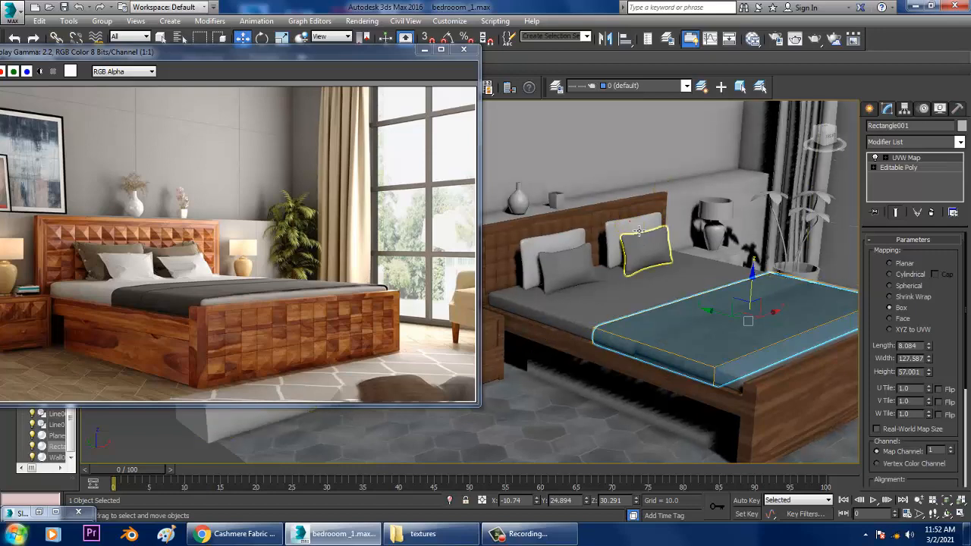
pyautogui.click(643, 258)
pyautogui.scroll(4, 644, 257)
pyautogui.moveTo(698, 245); pyautogui.dragTo(668, 274, button='middle')
pyautogui.scroll(2, 759, 301)
pyautogui.scroll(2, 714, 296)
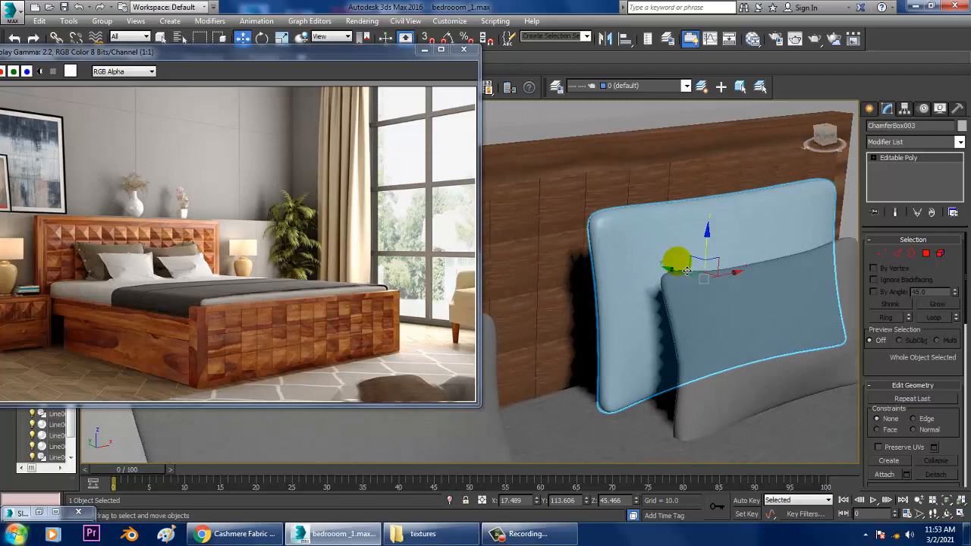
pyautogui.press('m')
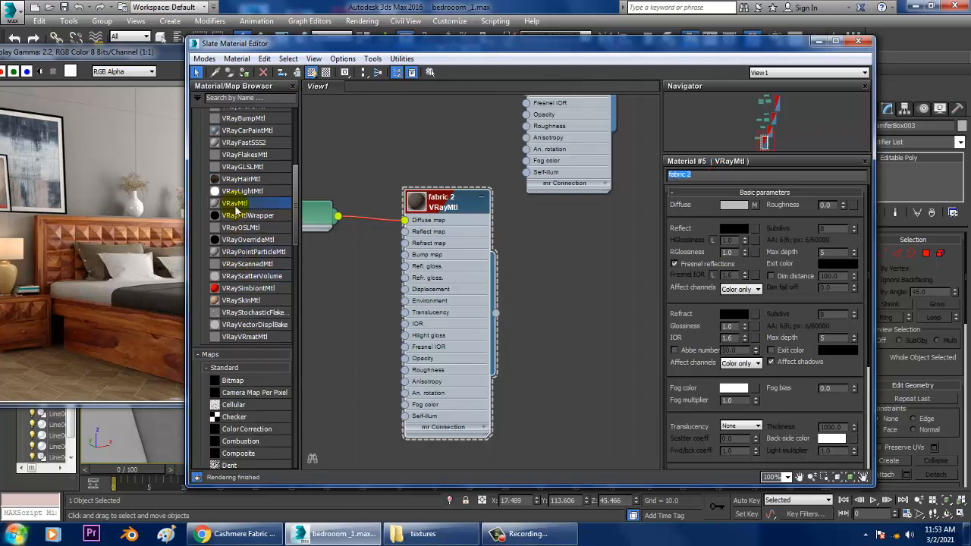
pyautogui.moveTo(588, 318); pyautogui.dragTo(611, 325)
pyautogui.doubleClick(611, 325)
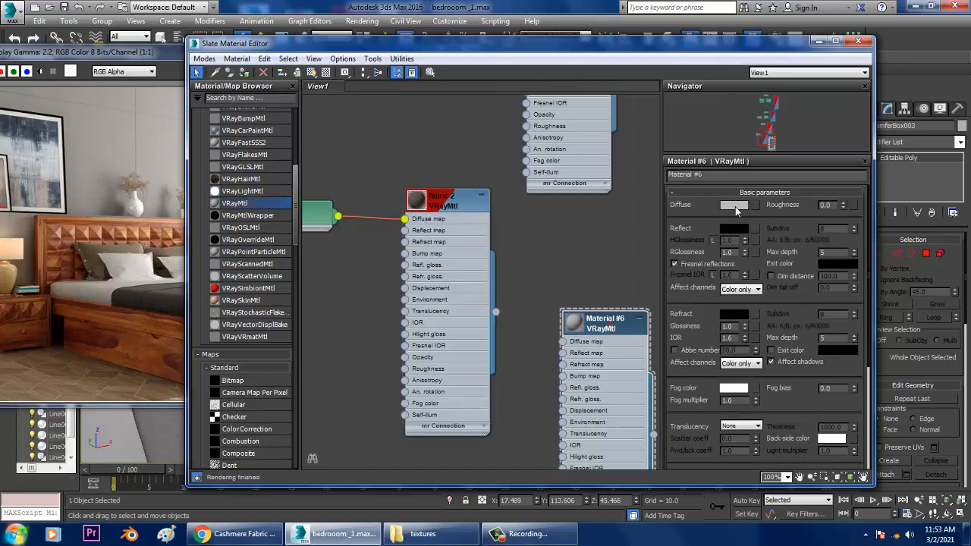
# Step: Load the plaid TexturesCom bitmap as the new material's diffuse map and assign the material to the selected rear pillow, shown in the viewport
pyautogui.click(755, 205)
pyautogui.doubleClick(683, 111)
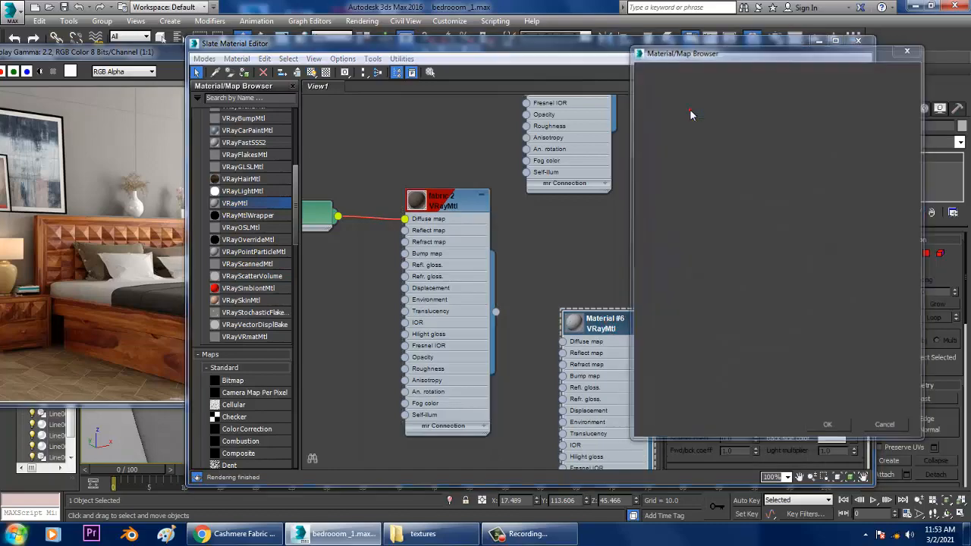
pyautogui.click(422, 102)
pyautogui.doubleClick(422, 102)
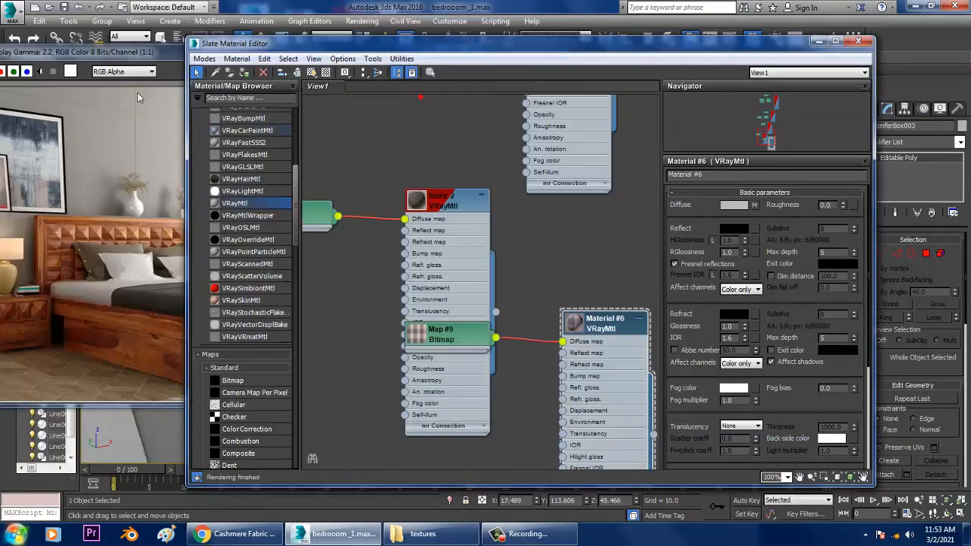
pyautogui.click(821, 43)
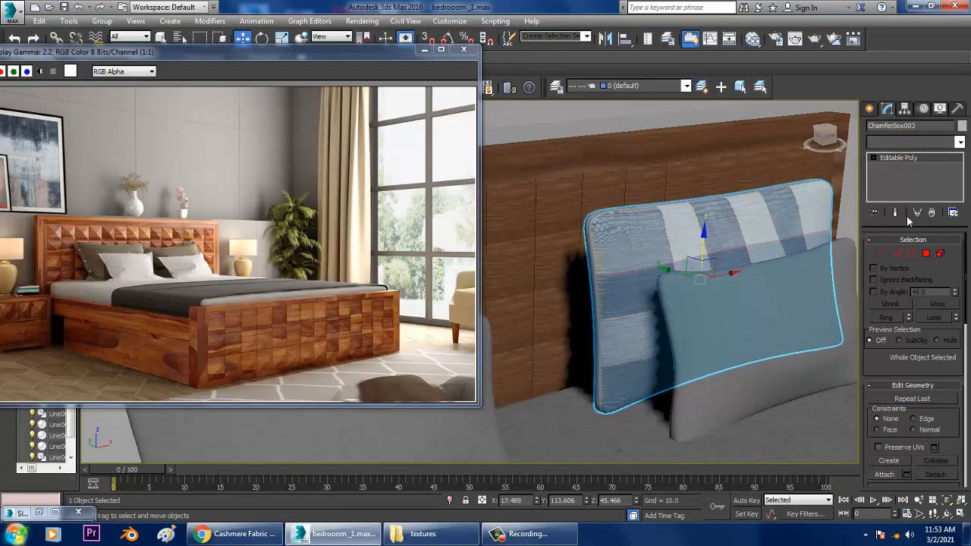
# Step: Add a UVW Map modifier with box mapping to the plaid rear pillow
pyautogui.click(915, 142)
pyautogui.scroll(-10, 910, 303)
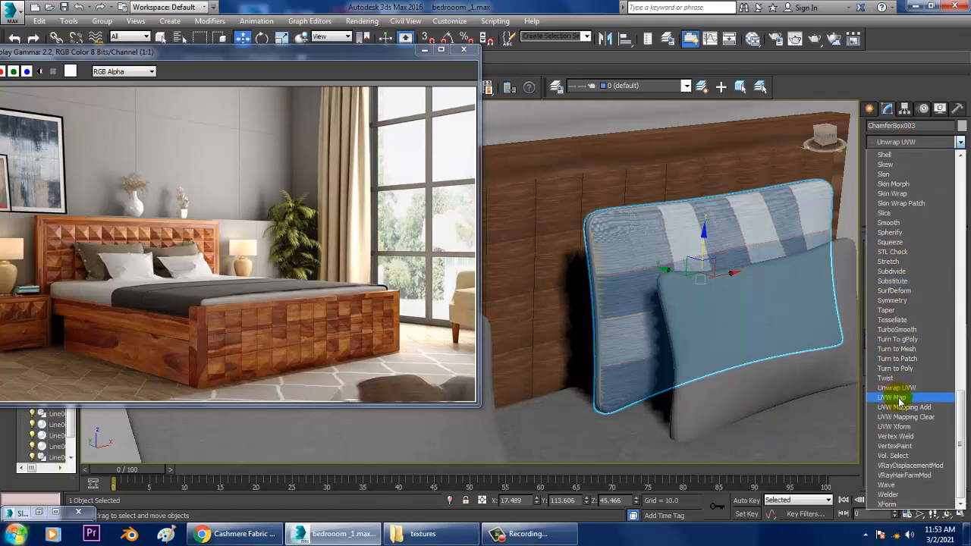
pyautogui.click(900, 397)
pyautogui.click(899, 310)
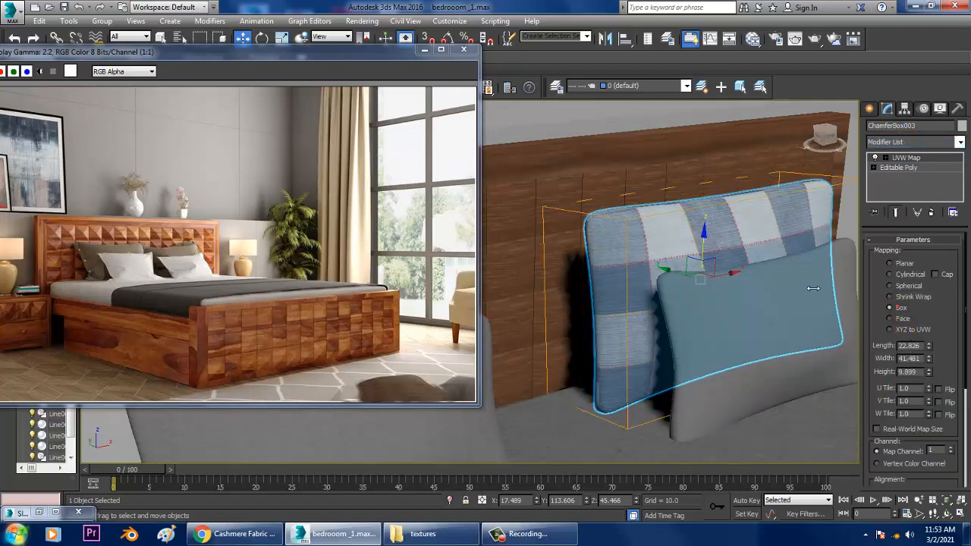
# Step: Select the other rear pillow, assign the plaid material to it and clear the selection
pyautogui.moveTo(655, 243); pyautogui.dragTo(739, 221, button='middle')
pyautogui.scroll(-2, 740, 221)
pyautogui.click(553, 255)
pyautogui.keyDown('alt'); pyautogui.moveTo(552, 255); pyautogui.dragTo(596, 262, button='middle'); pyautogui.keyUp('alt')
pyautogui.press('m')
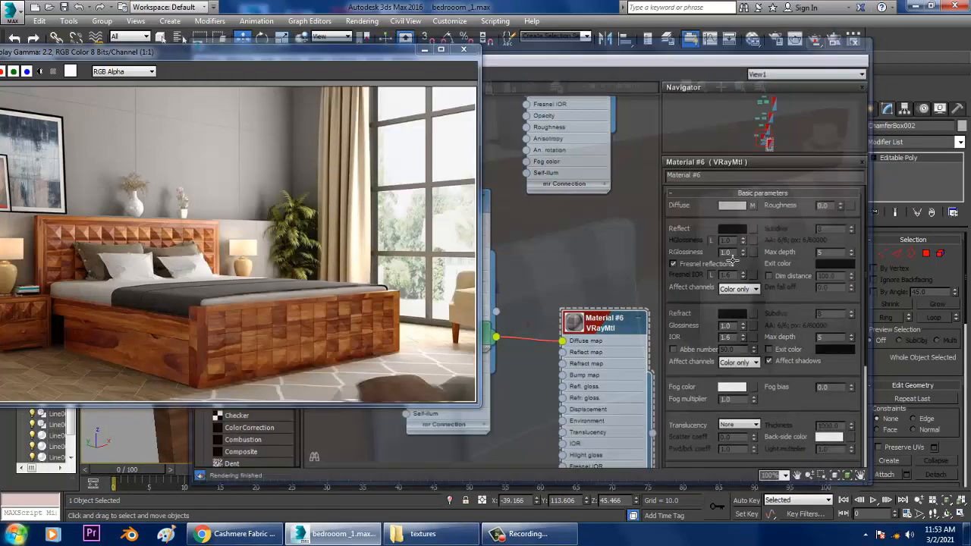
pyautogui.click(819, 40)
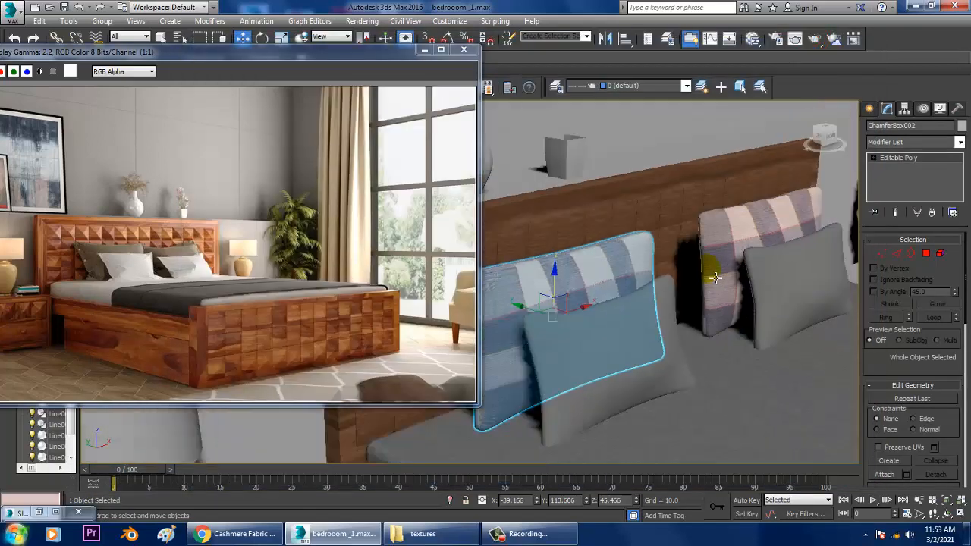
pyautogui.scroll(-3, 707, 262)
pyautogui.scroll(-2, 708, 262)
pyautogui.keyDown('alt'); pyautogui.moveTo(729, 245); pyautogui.dragTo(703, 243, button='middle'); pyautogui.keyUp('alt')
pyautogui.scroll(-5, 706, 250)
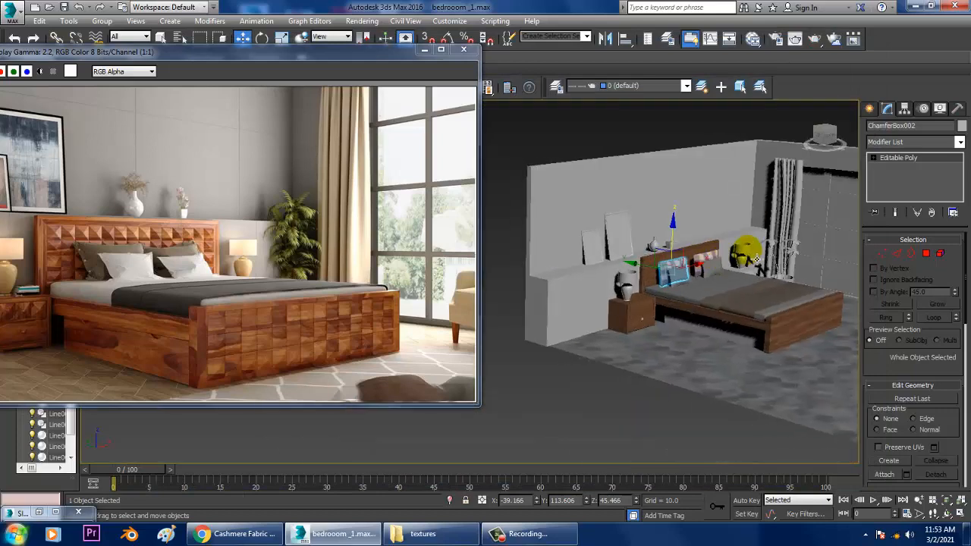
pyautogui.click(670, 123)
# Step: Select the storage box beneath the bed frame and assign the wood material to it
pyautogui.scroll(5, 707, 273)
pyautogui.keyDown('alt'); pyautogui.moveTo(713, 321); pyautogui.dragTo(760, 332, button='middle'); pyautogui.keyUp('alt')
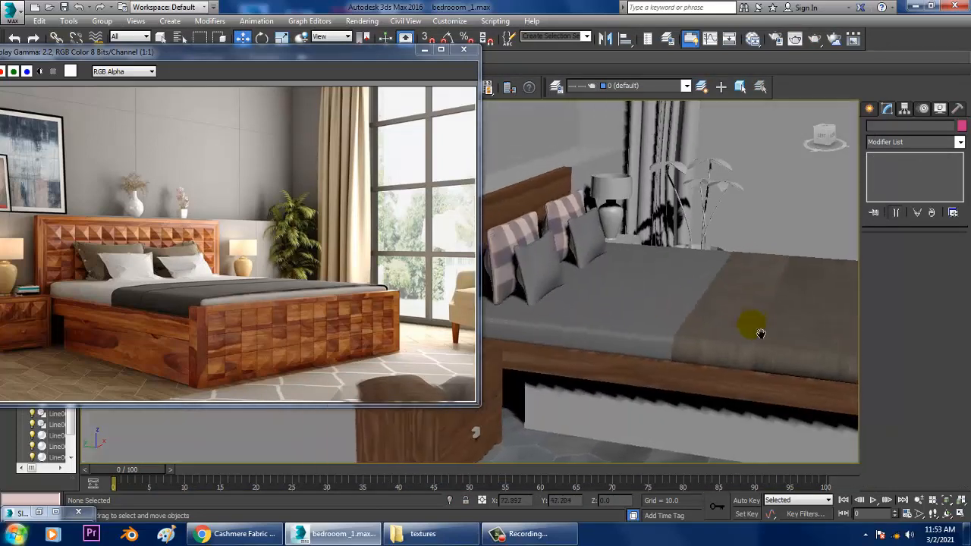
pyautogui.scroll(3, 751, 331)
pyautogui.moveTo(591, 295); pyautogui.dragTo(627, 225, button='middle')
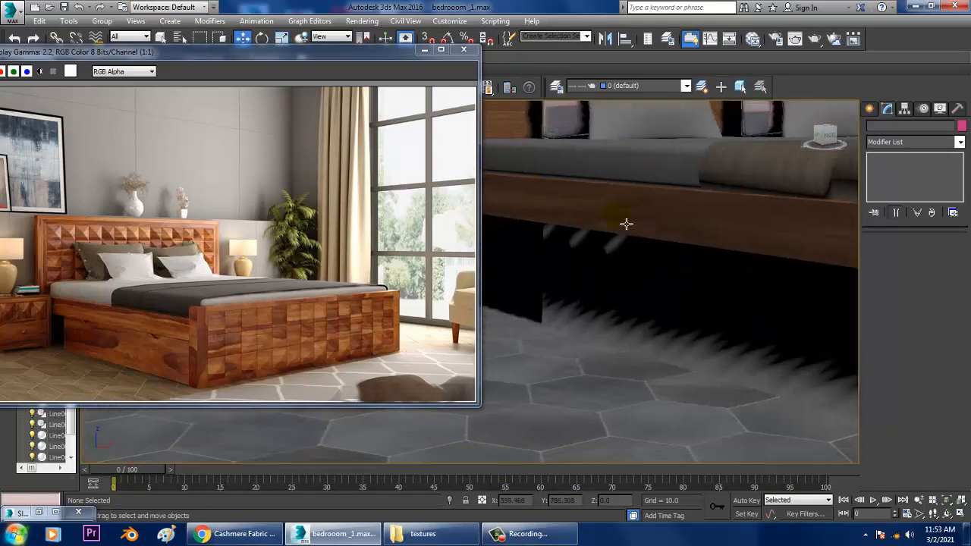
pyautogui.scroll(-2, 649, 257)
pyautogui.keyDown('alt'); pyautogui.moveTo(649, 258); pyautogui.dragTo(557, 299, button='middle'); pyautogui.keyUp('alt')
pyautogui.click(558, 299)
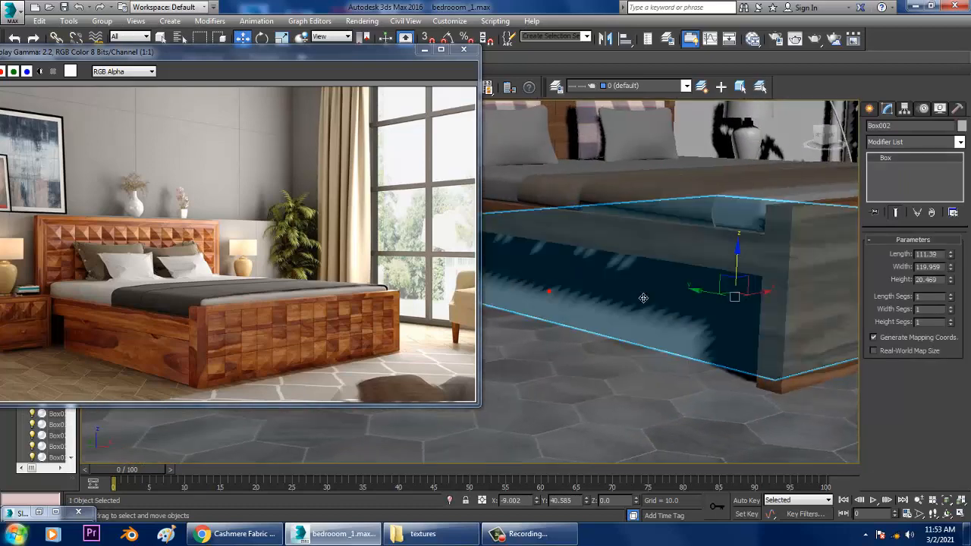
pyautogui.press('m')
pyautogui.moveTo(525, 149); pyautogui.dragTo(554, 326, button='middle')
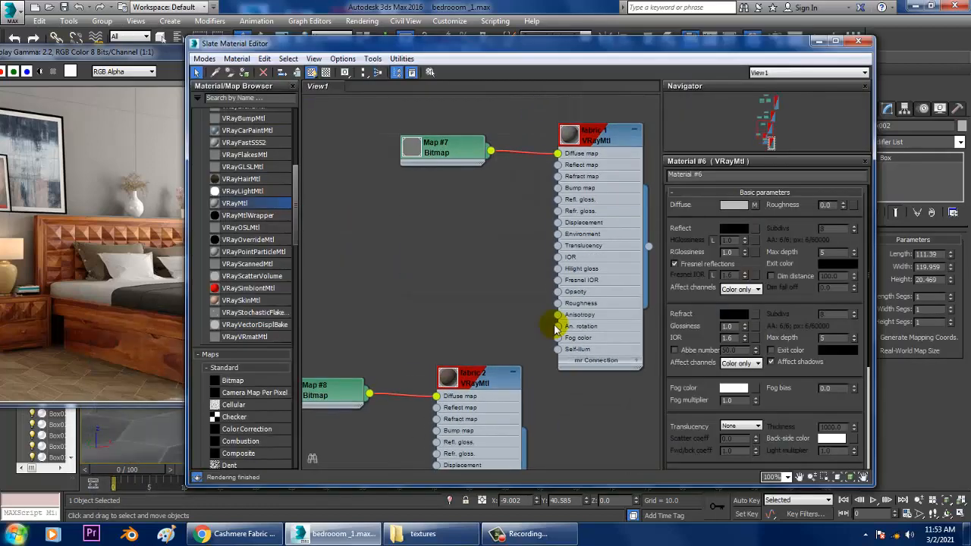
pyautogui.moveTo(575, 99); pyautogui.dragTo(494, 428, button='middle')
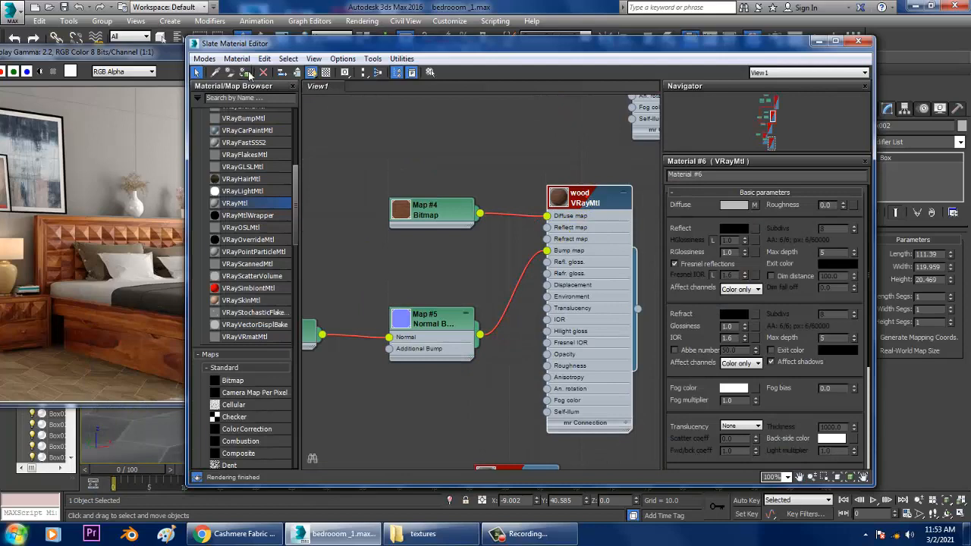
pyautogui.click(821, 42)
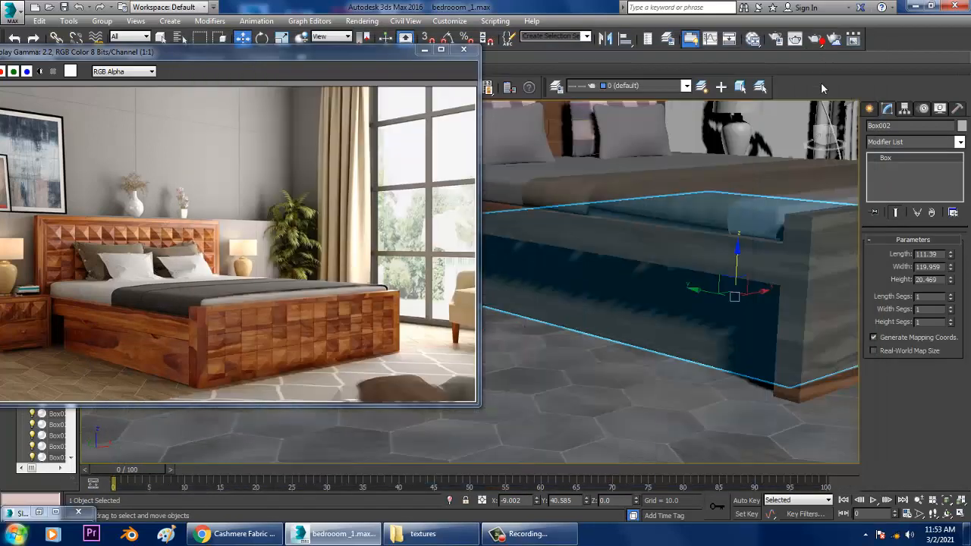
# Step: Add a UVW Map modifier with box mapping to the storage box beneath the bed and clear the selection
pyautogui.click(901, 143)
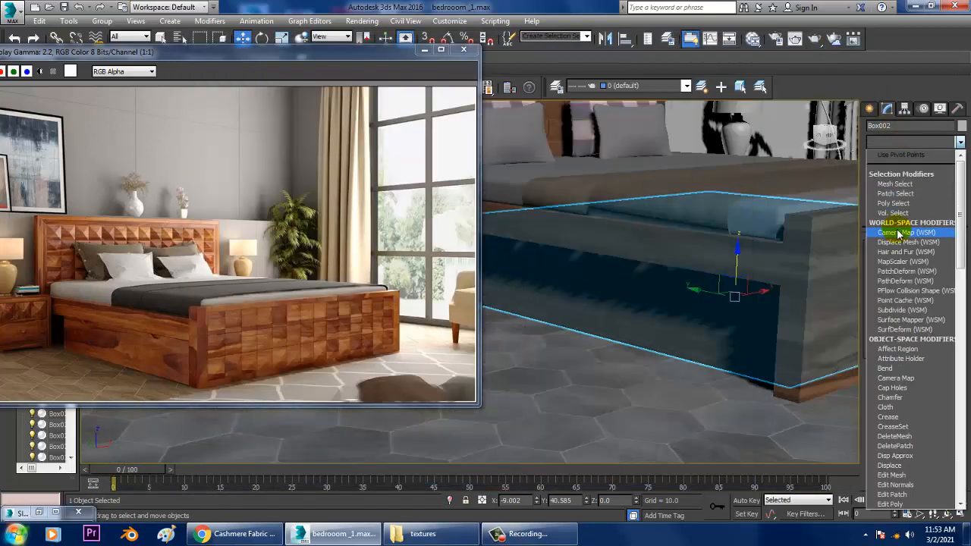
pyautogui.scroll(-5, 899, 233)
pyautogui.click(891, 398)
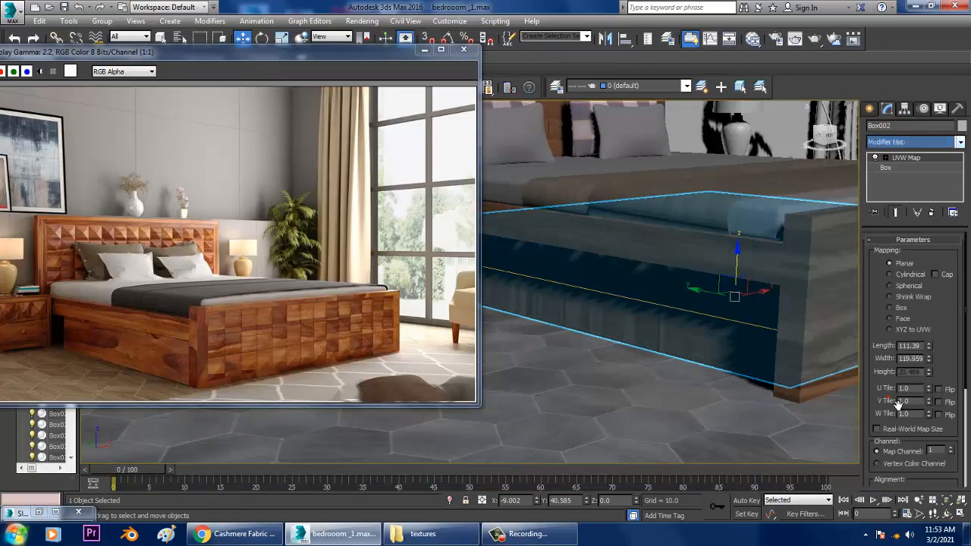
pyautogui.click(891, 307)
pyautogui.scroll(-4, 720, 284)
pyautogui.scroll(2, 731, 285)
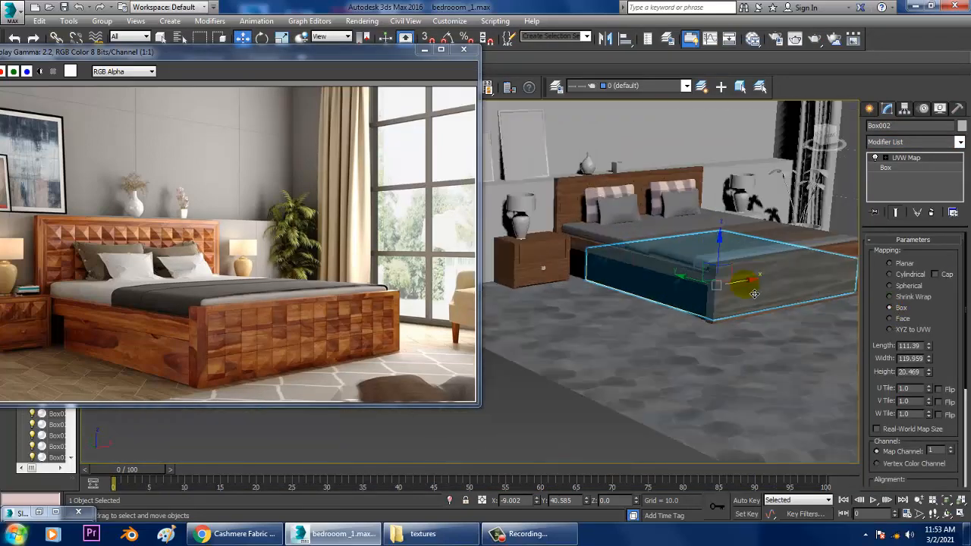
pyautogui.moveTo(744, 286); pyautogui.dragTo(552, 410, button='middle')
pyautogui.click(744, 215)
# Step: Select the curtain beside the window and add a new VRayMtl below the existing materials for it
pyautogui.keyDown('alt'); pyautogui.moveTo(650, 303); pyautogui.dragTo(748, 218, button='middle'); pyautogui.keyUp('alt')
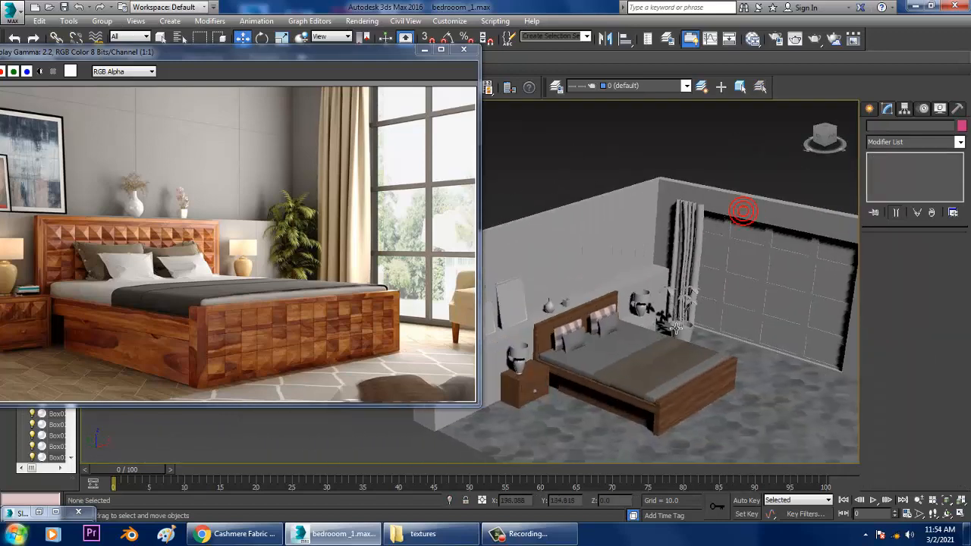
pyautogui.scroll(2, 743, 216)
pyautogui.keyDown('alt'); pyautogui.moveTo(651, 322); pyautogui.dragTo(762, 287, button='middle'); pyautogui.keyUp('alt')
pyautogui.scroll(2, 689, 329)
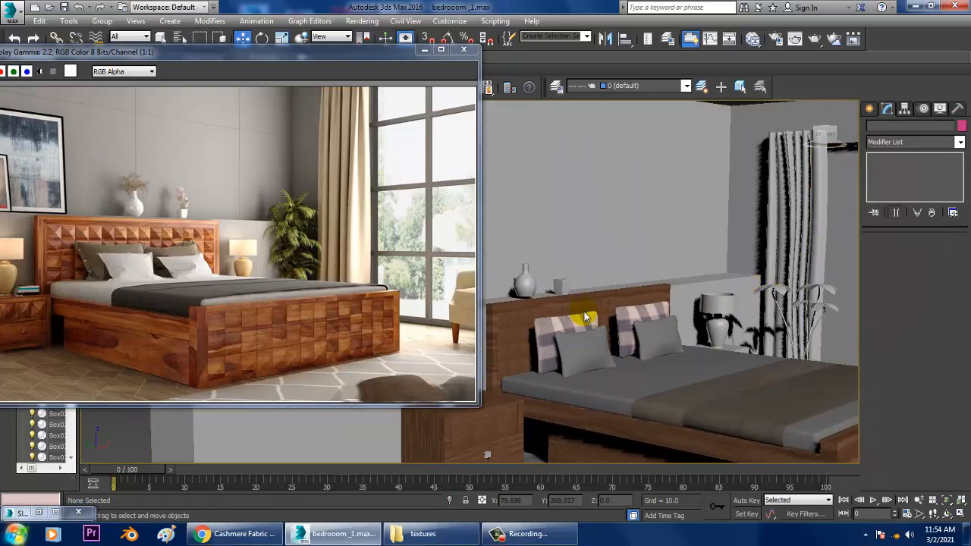
pyautogui.click(813, 226)
pyautogui.scroll(5, 801, 225)
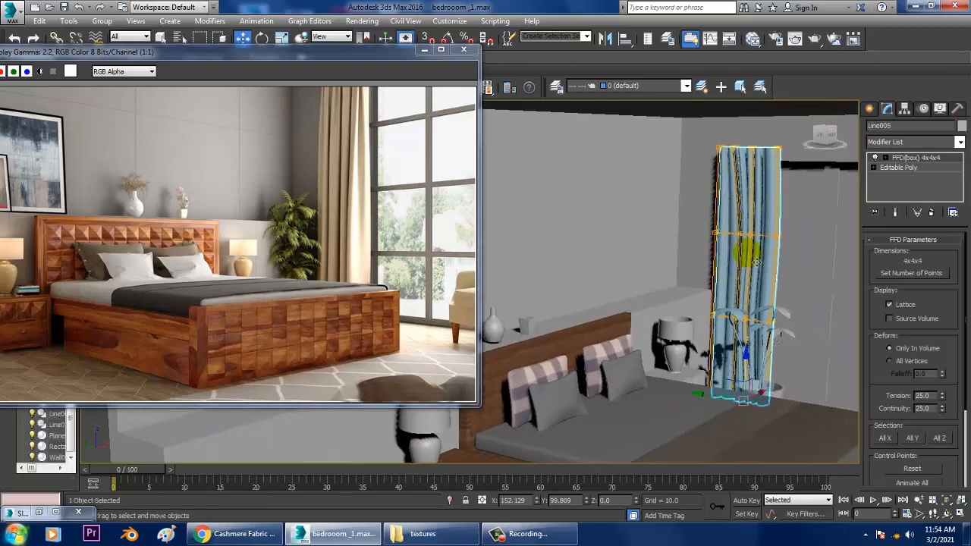
pyautogui.moveTo(793, 223); pyautogui.dragTo(699, 345, button='middle')
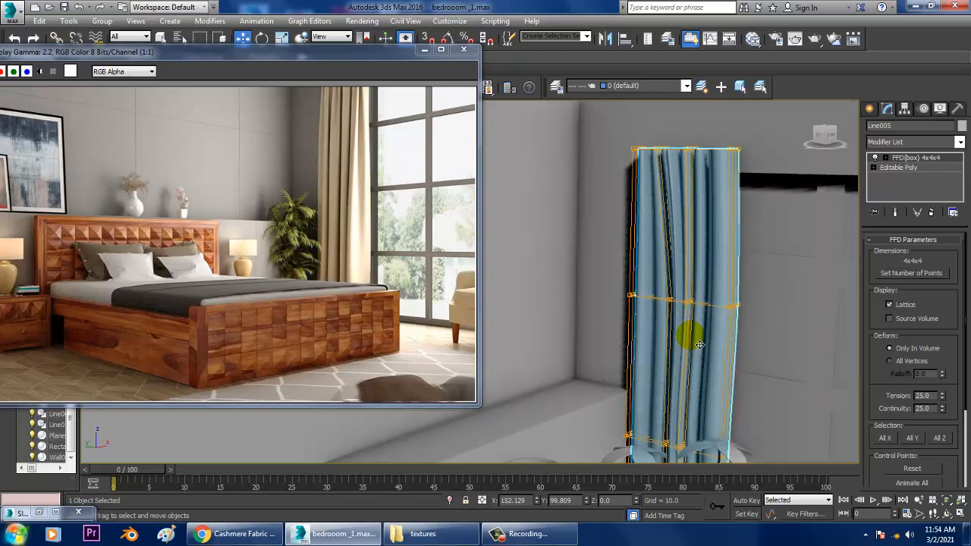
pyautogui.press('m')
pyautogui.moveTo(510, 437); pyautogui.dragTo(511, 136, button='middle')
pyautogui.moveTo(521, 443); pyautogui.dragTo(531, 173, button='middle')
pyautogui.moveTo(486, 383); pyautogui.dragTo(507, 80, button='middle')
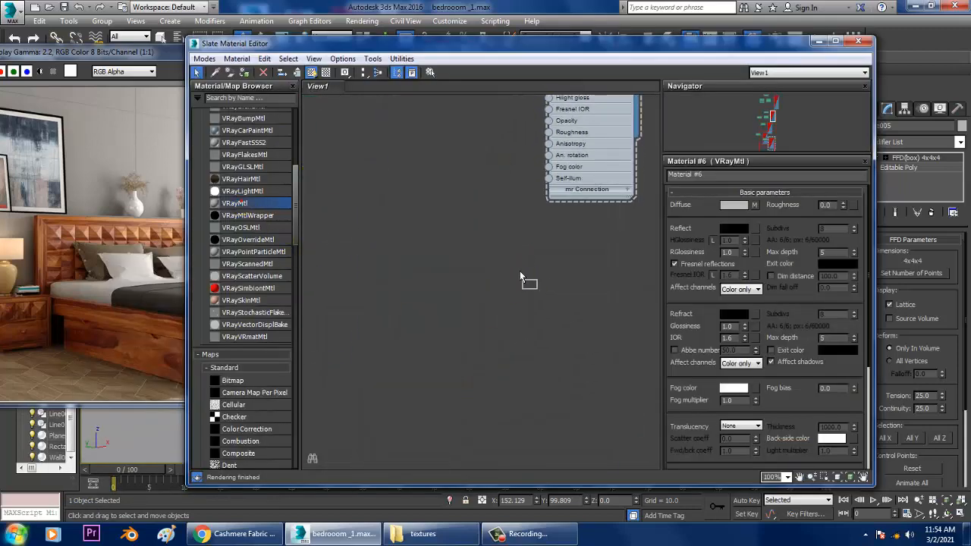
pyautogui.moveTo(521, 277); pyautogui.dragTo(528, 278)
# Step: Name the new VRayMtl curtain and load the Curtain bitmap as its diffuse map
pyautogui.click(716, 173)
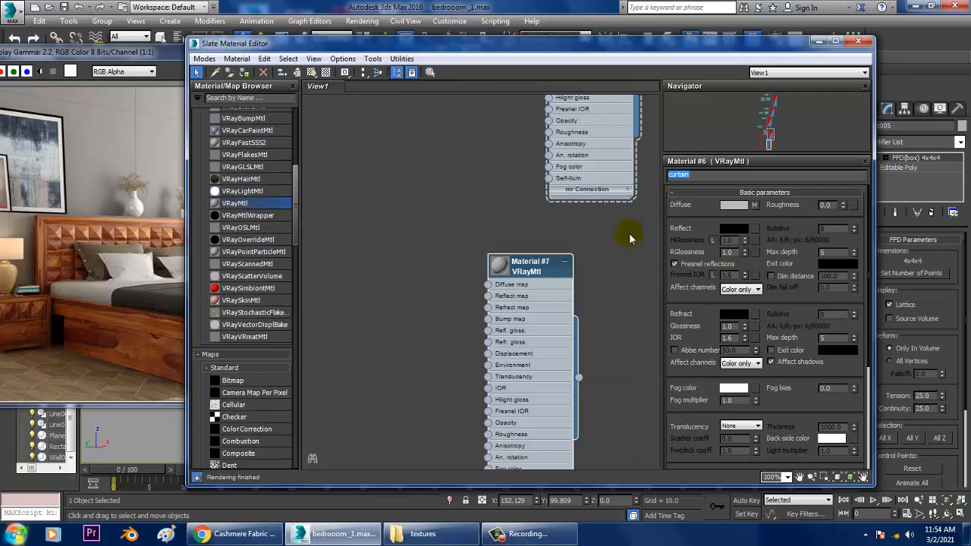
pyautogui.doubleClick(522, 271)
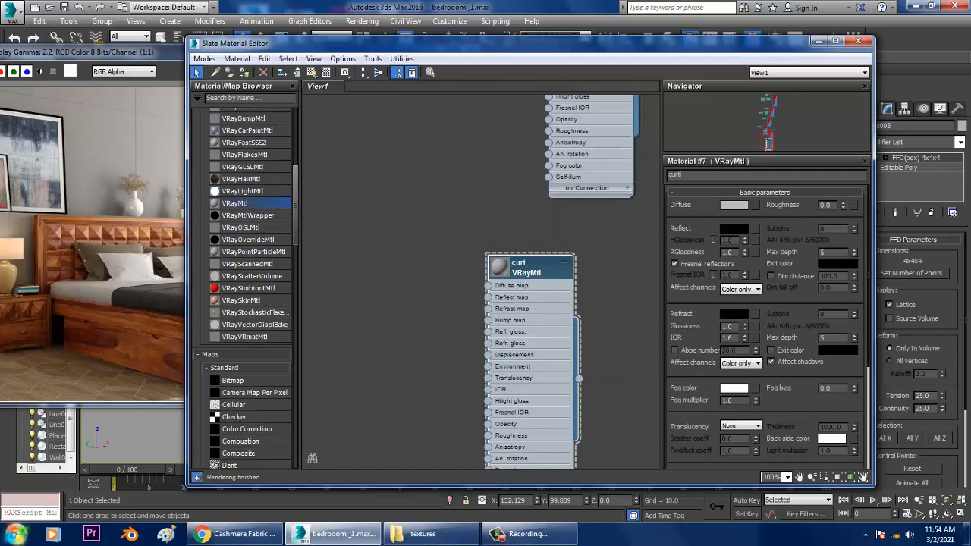
pyautogui.click(756, 207)
pyautogui.doubleClick(682, 111)
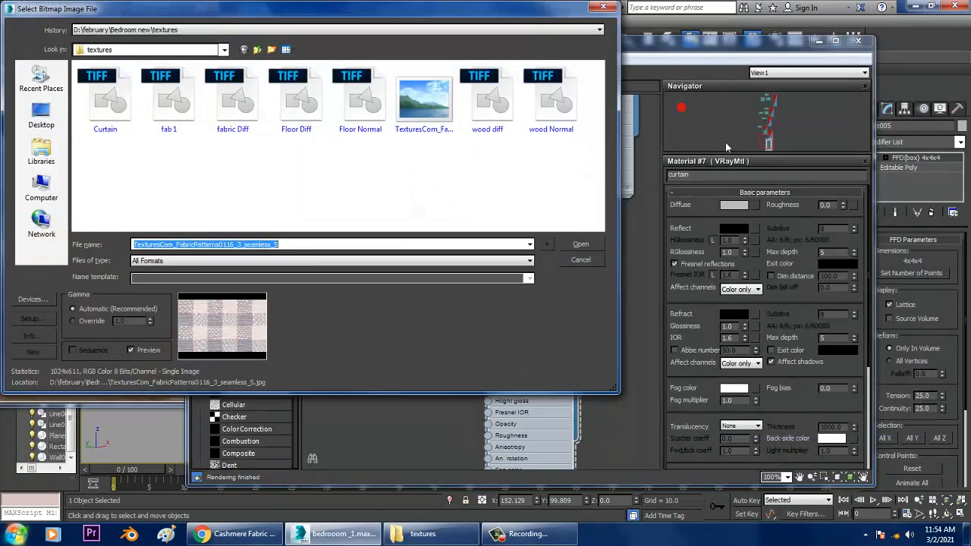
pyautogui.doubleClick(123, 90)
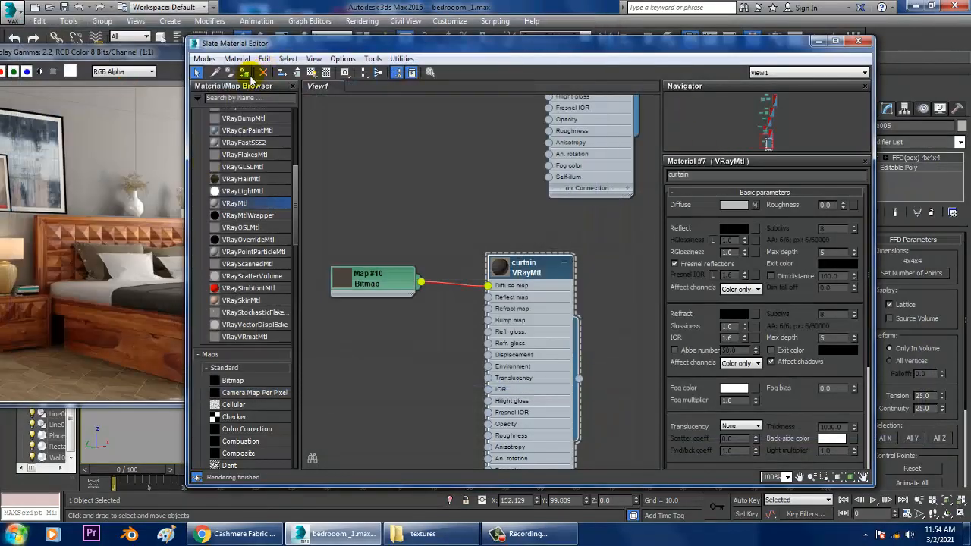
# Step: Assign the new material to the curtain under the name ss, show its texture in the viewport and leave the curtain selected
pyautogui.click(245, 72)
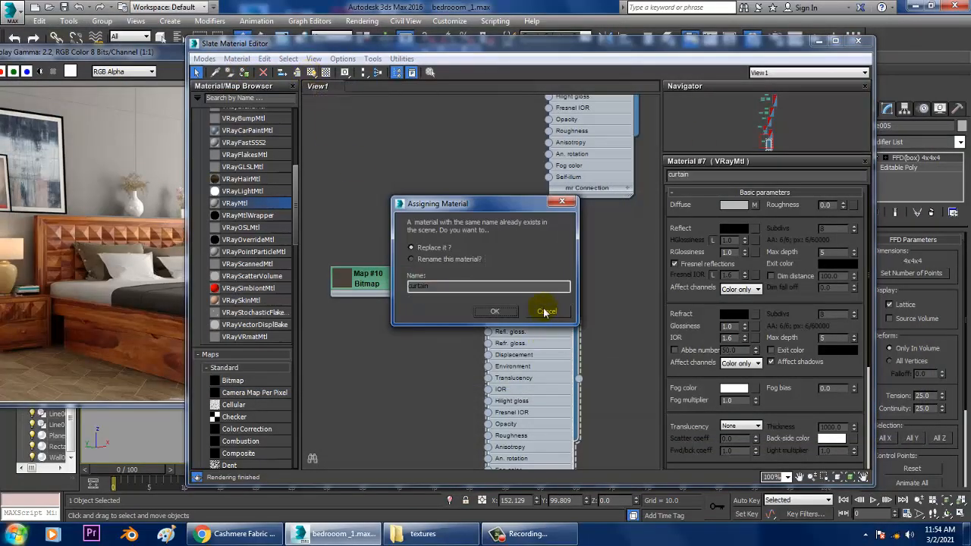
pyautogui.click(548, 312)
pyautogui.click(535, 266)
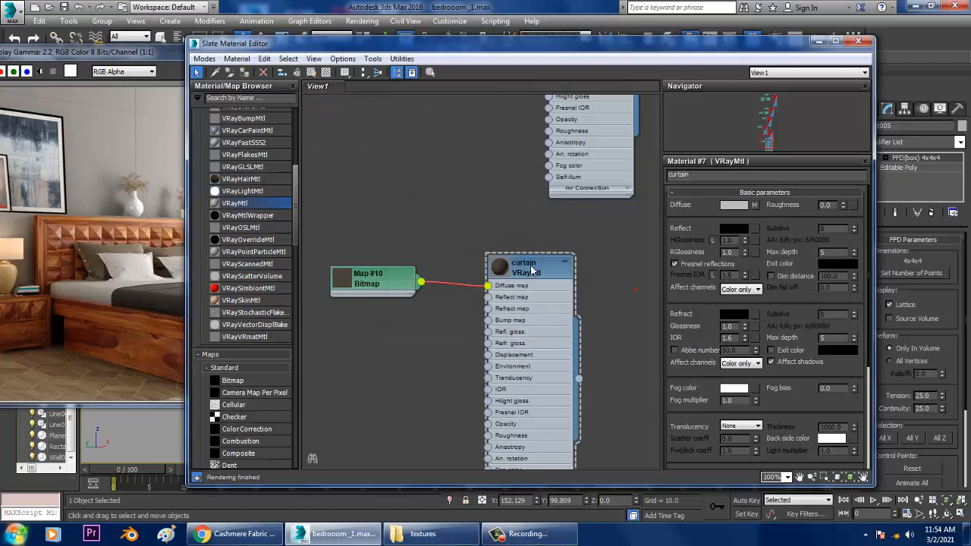
pyautogui.click(244, 73)
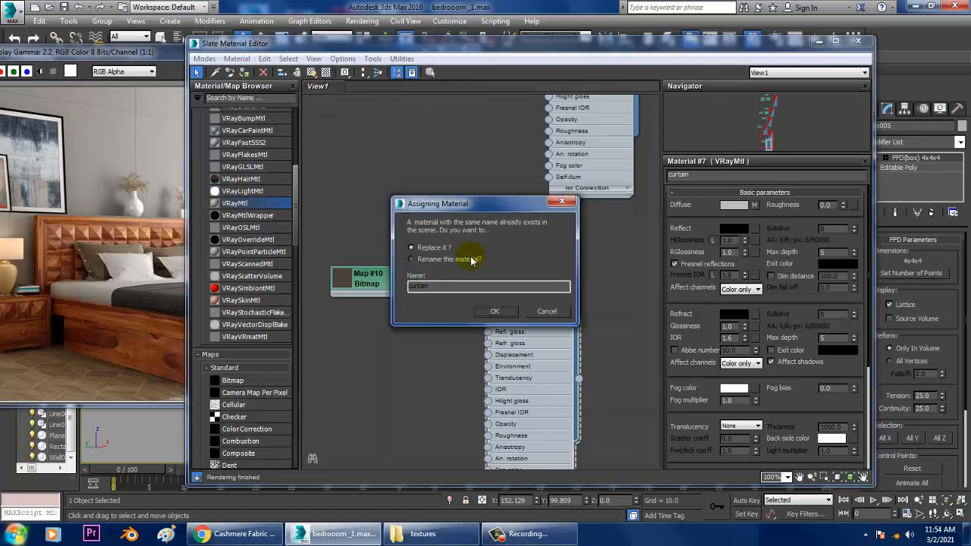
pyautogui.write('ss')
pyautogui.click(495, 312)
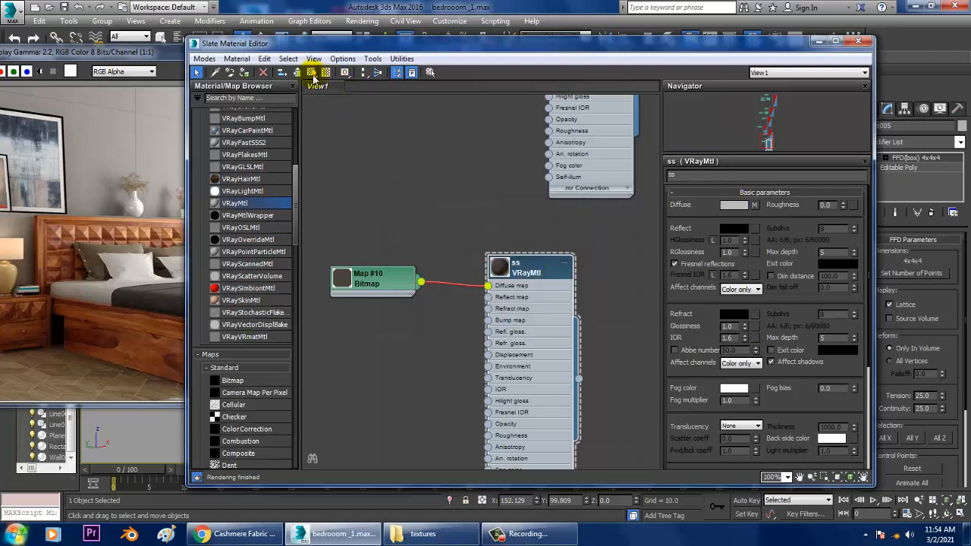
pyautogui.click(311, 73)
pyautogui.click(821, 40)
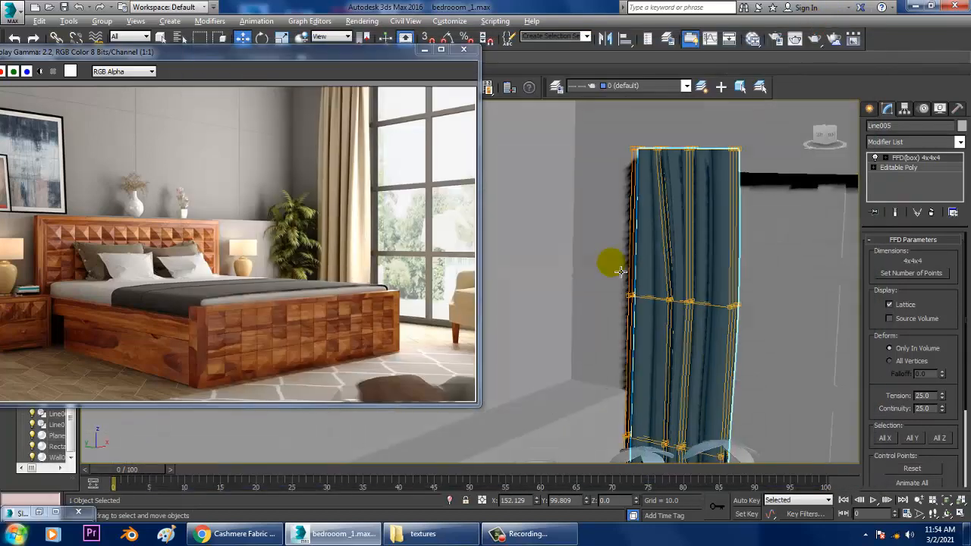
pyautogui.scroll(-5, 620, 271)
pyautogui.click(624, 254)
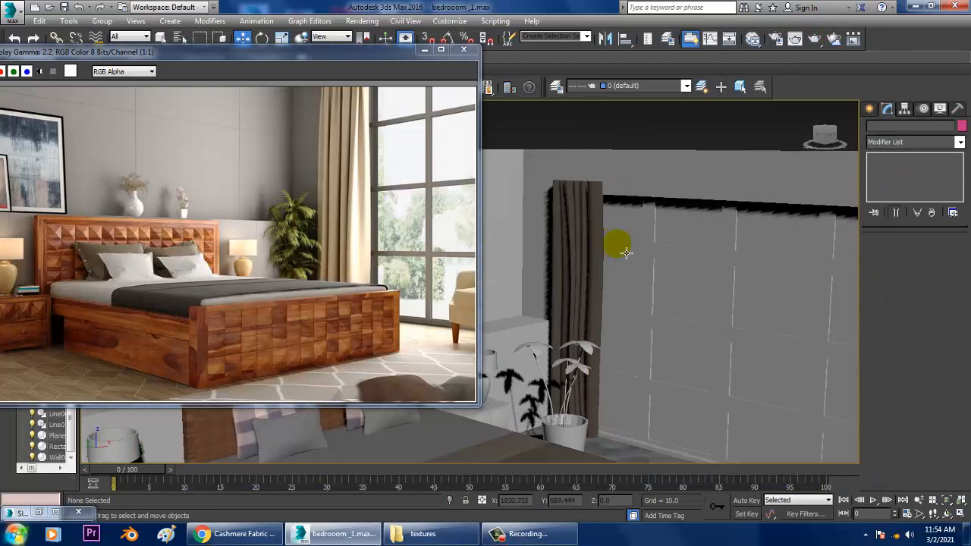
pyautogui.click(585, 246)
pyautogui.click(886, 109)
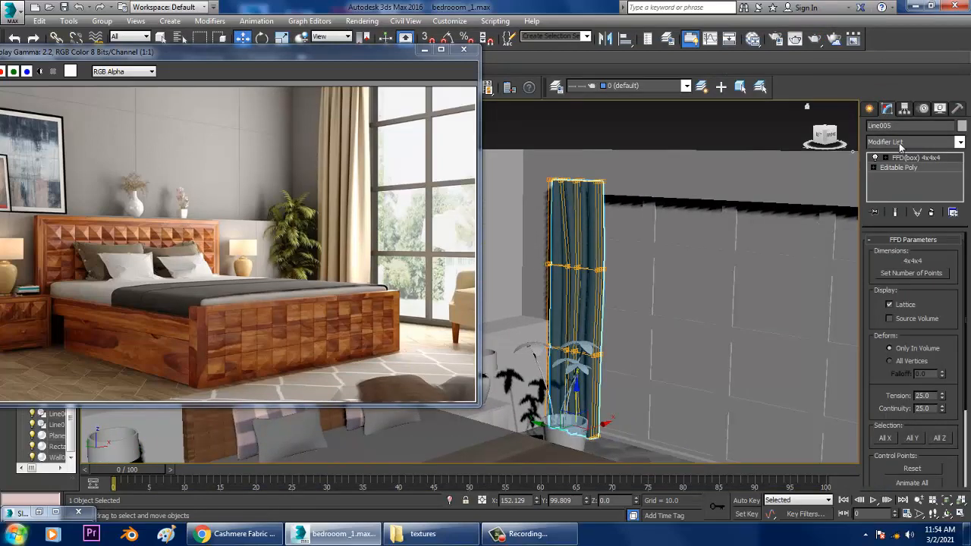
pyautogui.click(899, 143)
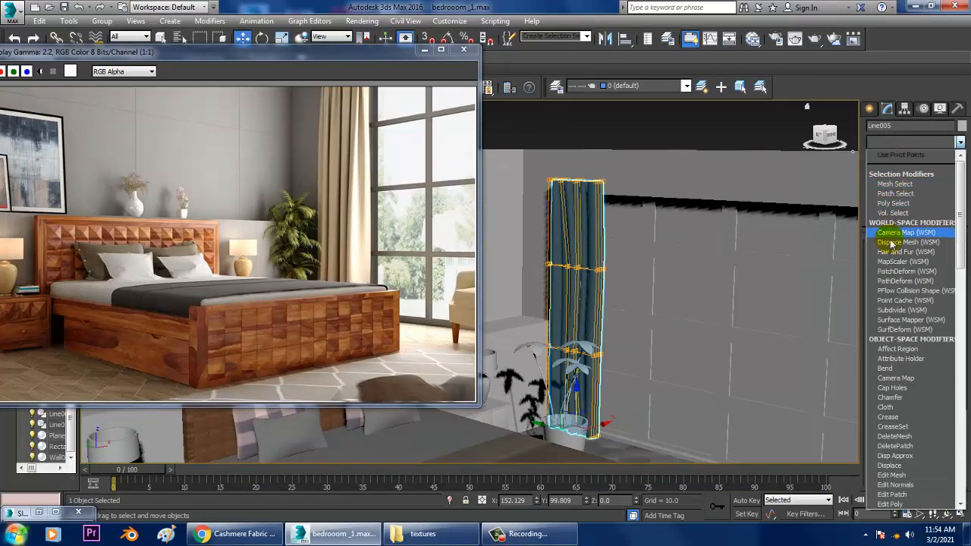
pyautogui.press('f')
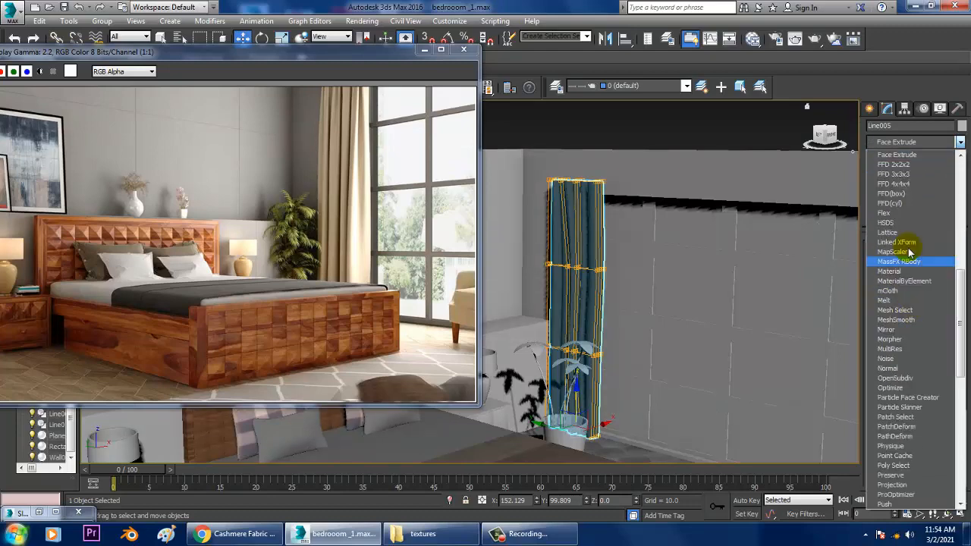
pyautogui.click(891, 193)
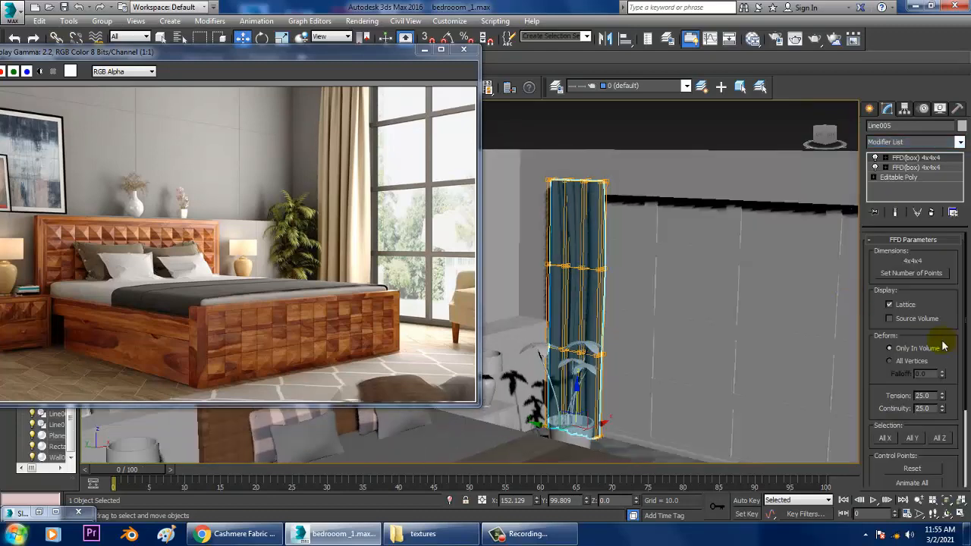
pyautogui.click(933, 212)
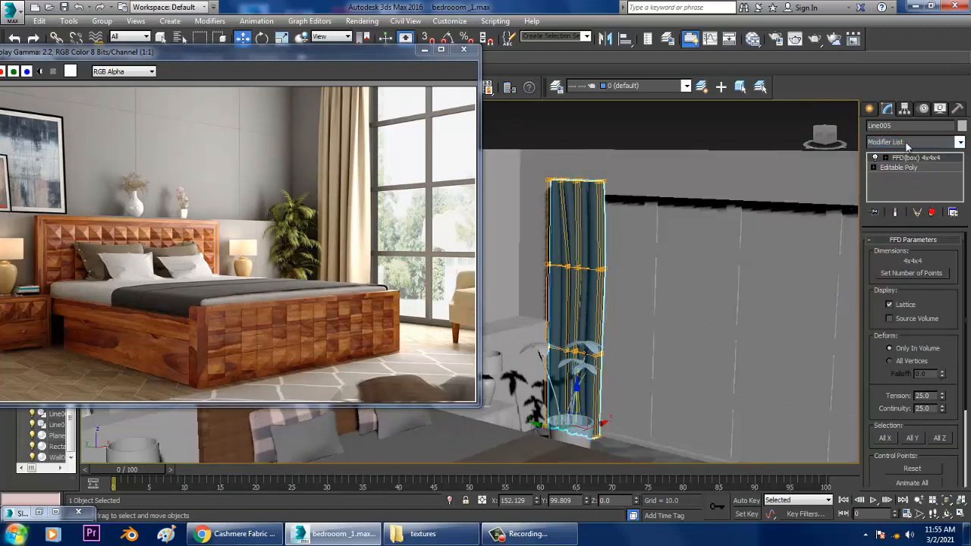
# Step: Add a UVW Map modifier with box mapping to the curtain and clear the selection
pyautogui.click(905, 138)
pyautogui.scroll(-15, 925, 262)
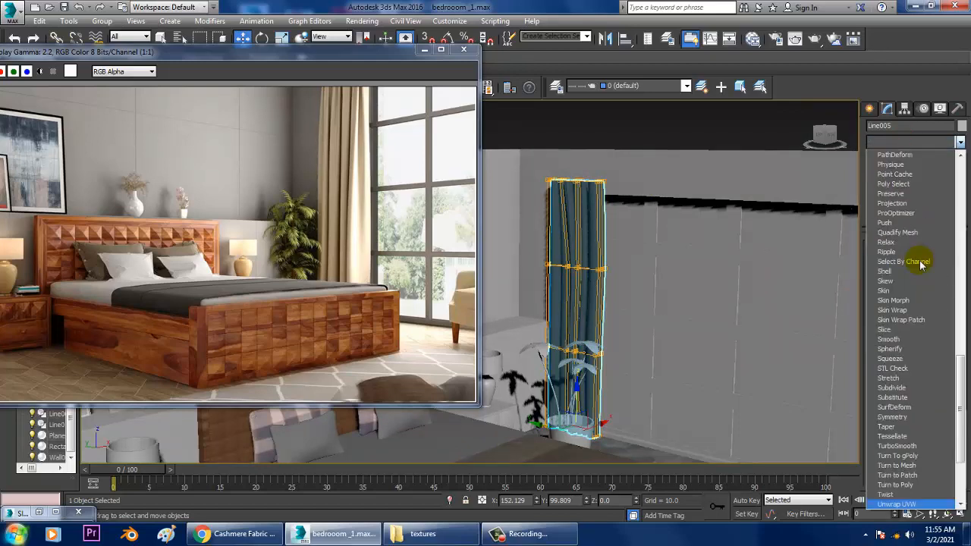
pyautogui.click(893, 397)
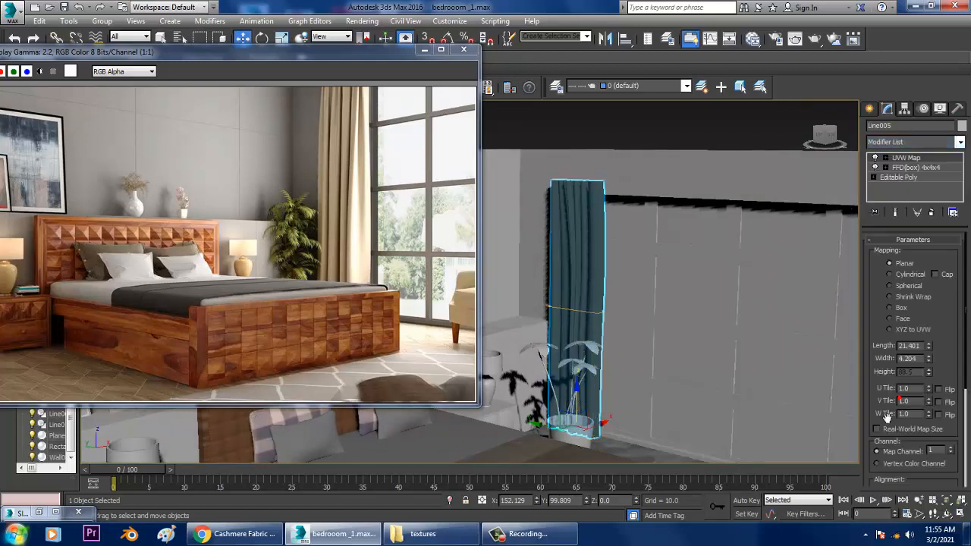
pyautogui.click(901, 308)
pyautogui.click(563, 136)
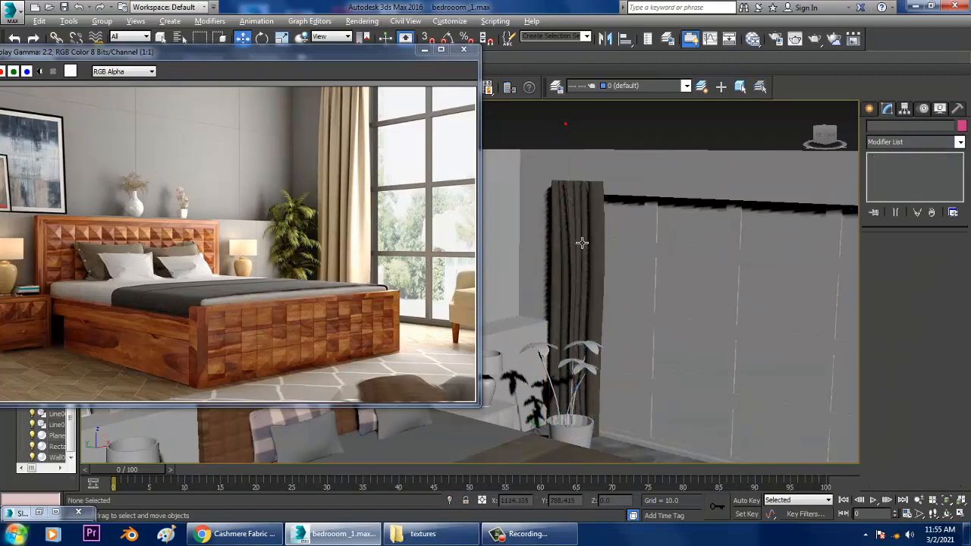
# Step: Reselect the curtain and examine how the box-mapped fabric texture falls across its folds
pyautogui.scroll(3, 578, 245)
pyautogui.keyDown('alt'); pyautogui.moveTo(579, 245); pyautogui.dragTo(732, 254, button='middle'); pyautogui.keyUp('alt')
pyautogui.scroll(-3, 611, 265)
pyautogui.click(611, 265)
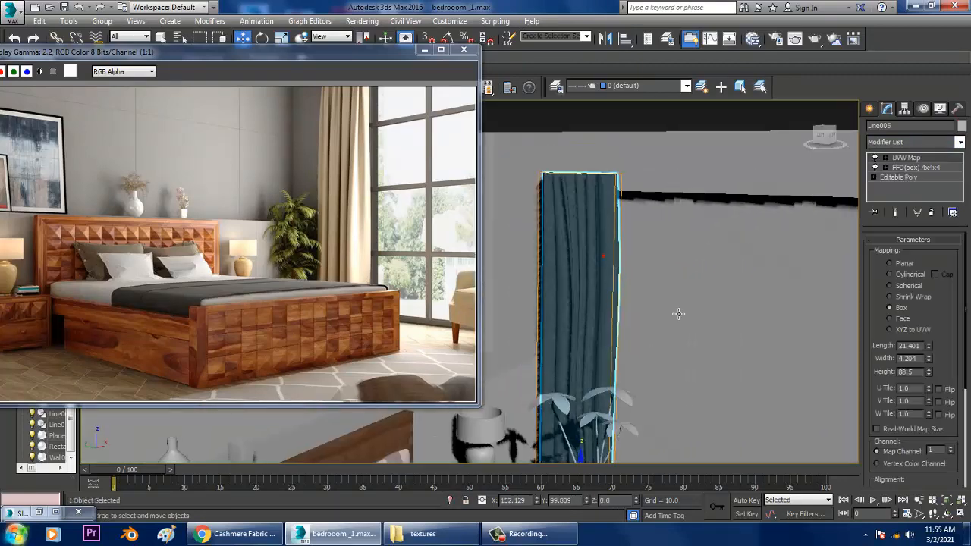
pyautogui.scroll(2, 678, 314)
pyautogui.keyDown('alt'); pyautogui.moveTo(678, 314); pyautogui.dragTo(767, 341, button='middle'); pyautogui.keyUp('alt')
pyautogui.scroll(4, 739, 308)
pyautogui.keyDown('alt'); pyautogui.moveTo(738, 308); pyautogui.dragTo(561, 329, button='middle'); pyautogui.keyUp('alt')
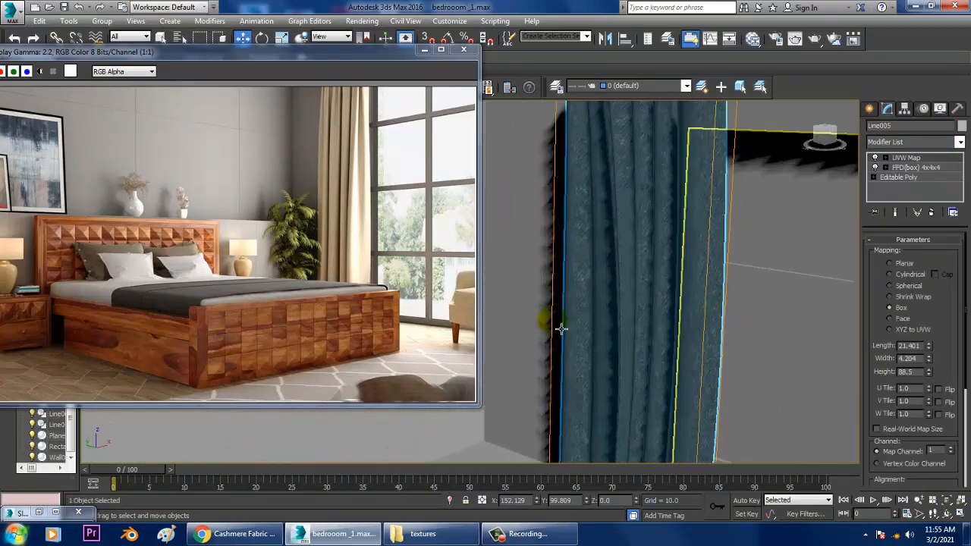
pyautogui.scroll(1, 604, 275)
pyautogui.scroll(-2, 630, 258)
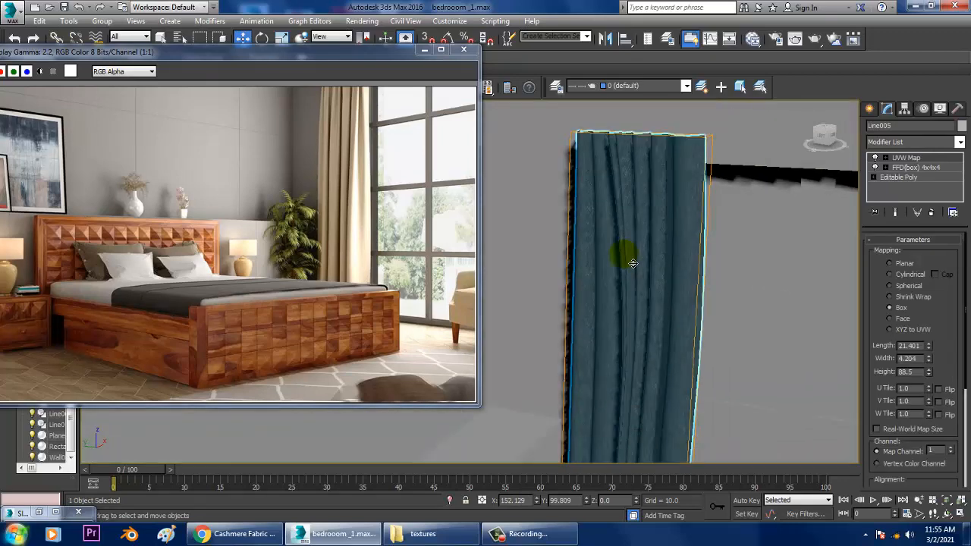
# Step: Set the refraction color of the ss curtain material to a grey of value 101 and clear the selection
pyautogui.press('m')
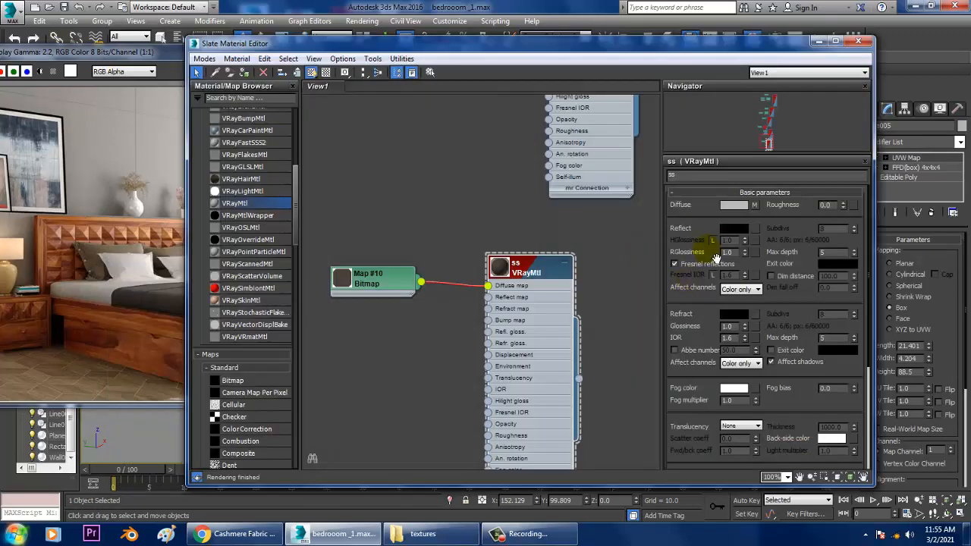
pyautogui.click(734, 314)
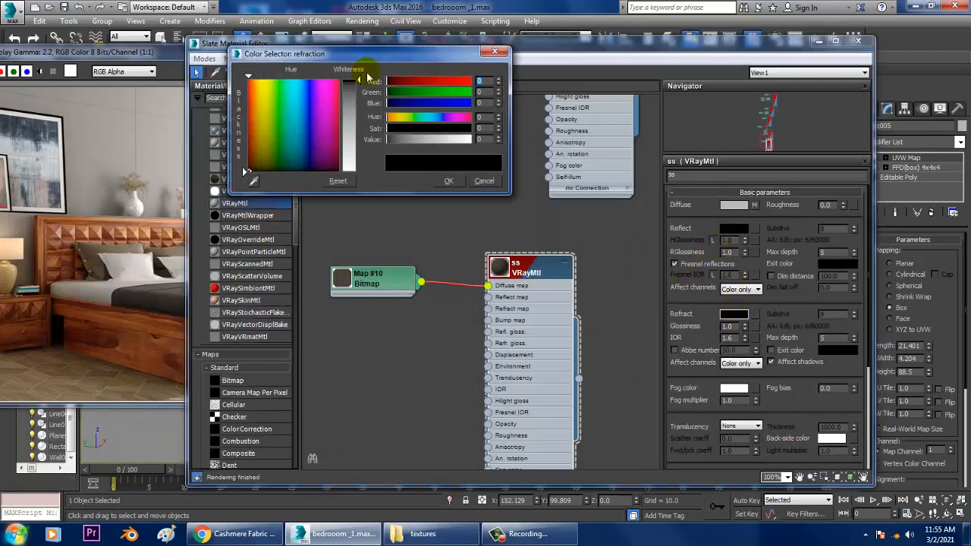
pyautogui.moveTo(356, 102); pyautogui.dragTo(356, 116)
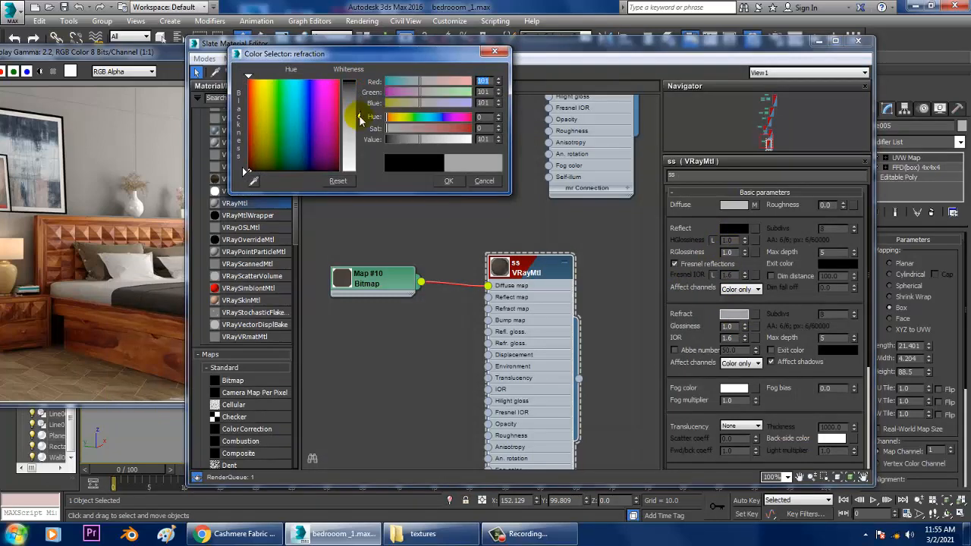
pyautogui.click(449, 181)
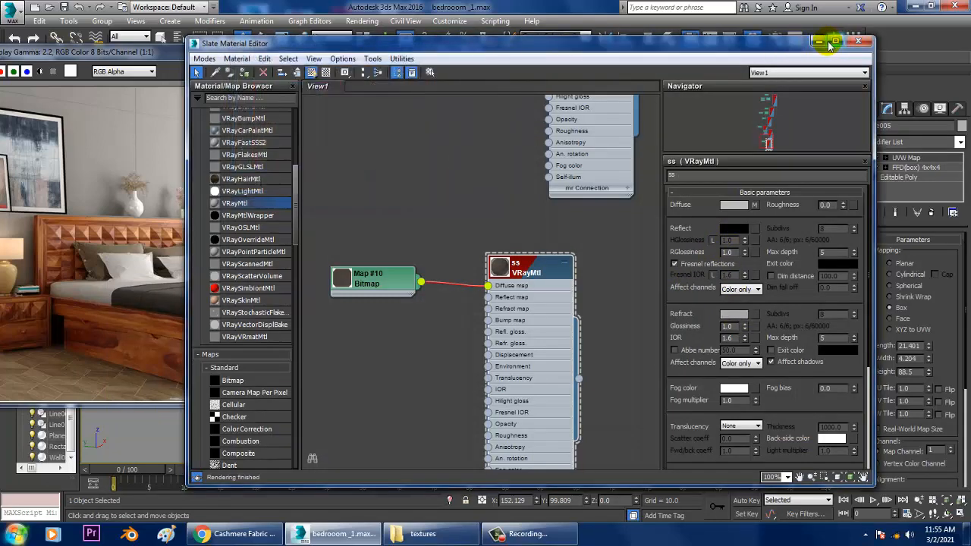
pyautogui.click(822, 40)
pyautogui.scroll(-4, 750, 264)
pyautogui.click(744, 144)
# Step: Reset the refraction color of the curtain's ss material to black and clear the selection
pyautogui.scroll(2, 752, 262)
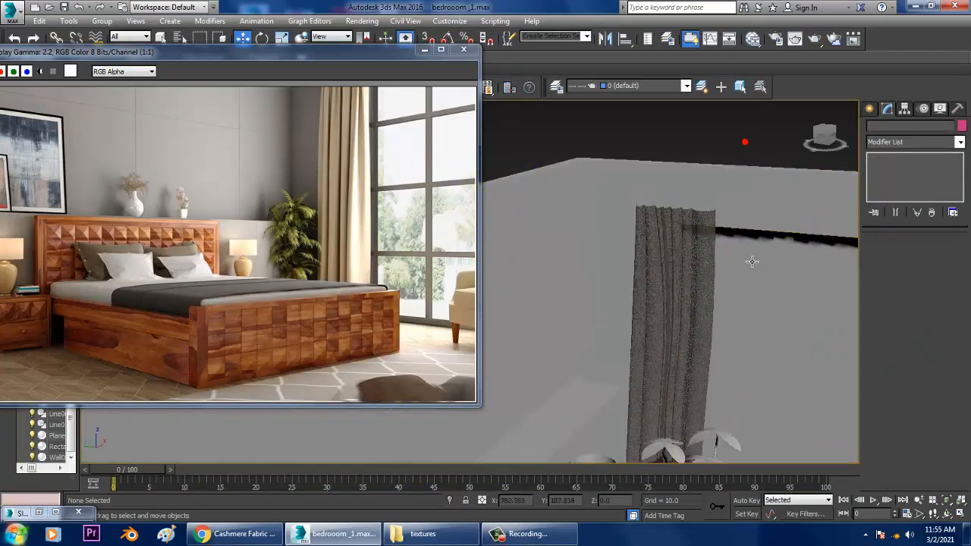
pyautogui.keyDown('alt'); pyautogui.moveTo(752, 262); pyautogui.dragTo(735, 323, button='middle'); pyautogui.keyUp('alt')
pyautogui.click(725, 315)
pyautogui.moveTo(681, 210); pyautogui.dragTo(666, 187, button='middle')
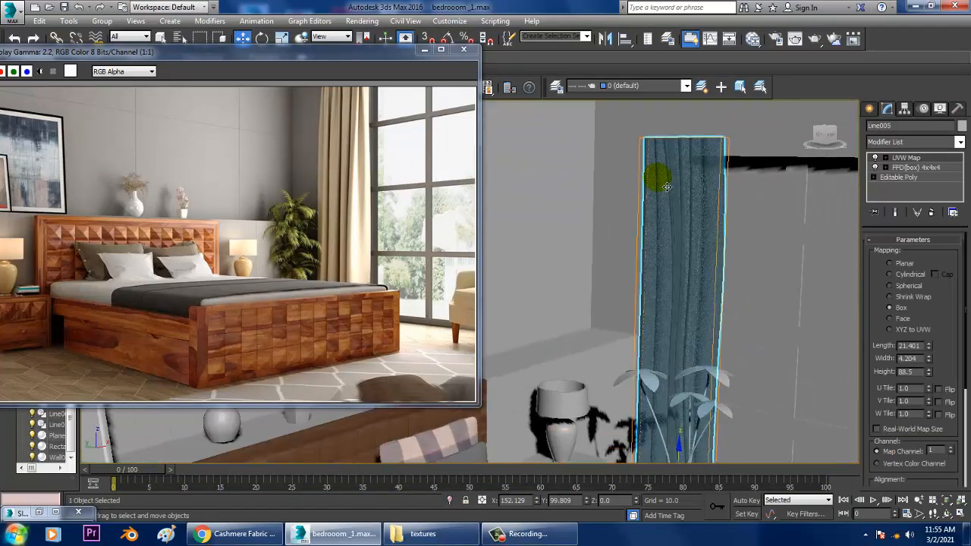
pyautogui.press('m')
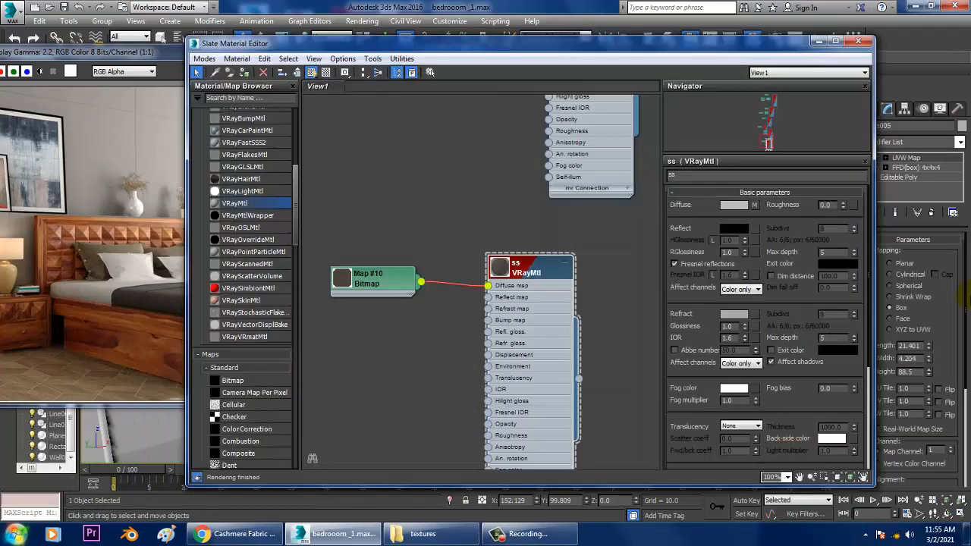
pyautogui.click(743, 317)
pyautogui.moveTo(359, 122); pyautogui.dragTo(360, 79)
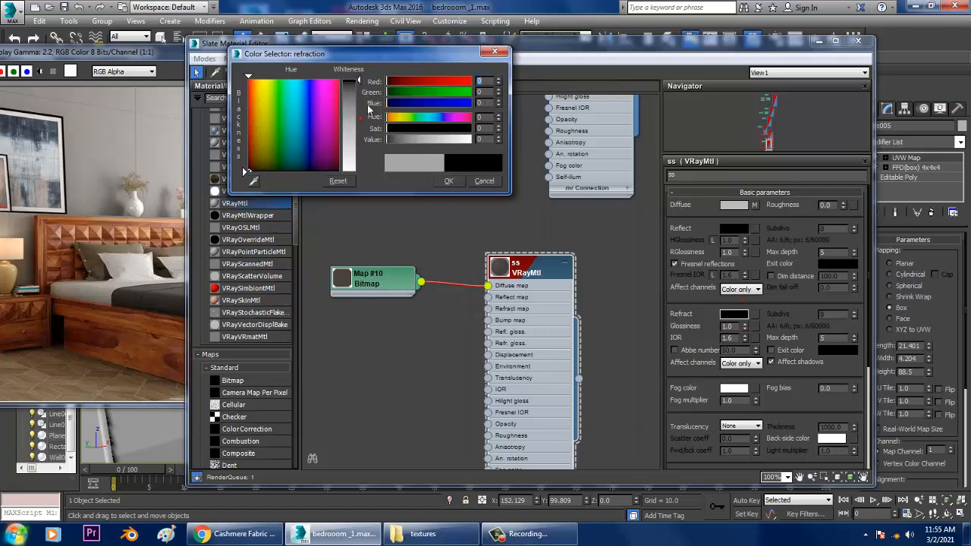
pyautogui.click(449, 182)
pyautogui.click(812, 40)
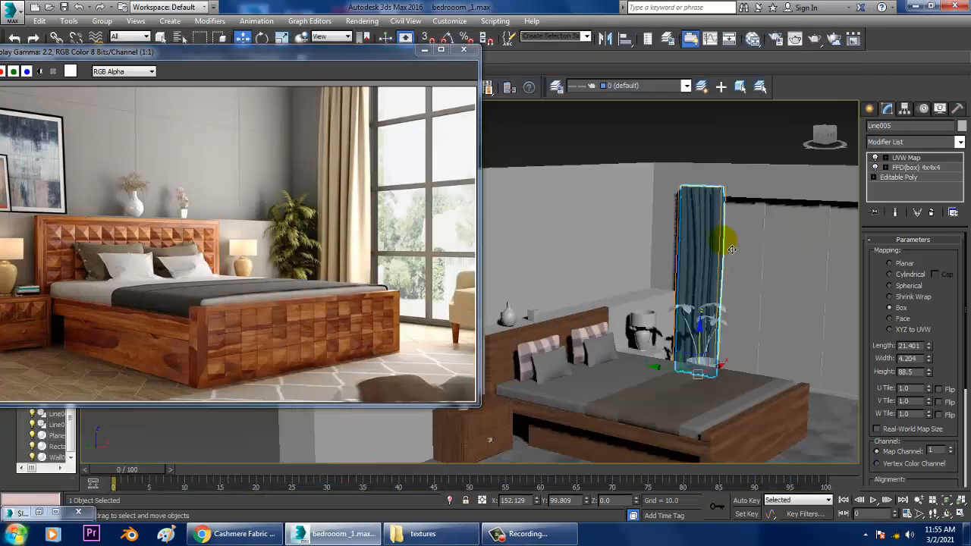
pyautogui.moveTo(737, 270); pyautogui.dragTo(712, 232, button='middle')
pyautogui.click(696, 113)
# Step: Assign the existing wood material to the body of the far nightstand
pyautogui.keyDown('alt'); pyautogui.moveTo(759, 299); pyautogui.dragTo(602, 282, button='middle'); pyautogui.keyUp('alt')
pyautogui.click(629, 331)
pyautogui.click(617, 332)
pyautogui.press('z')
pyautogui.scroll(-3, 710, 308)
pyautogui.scroll(5, 642, 296)
pyautogui.press('m')
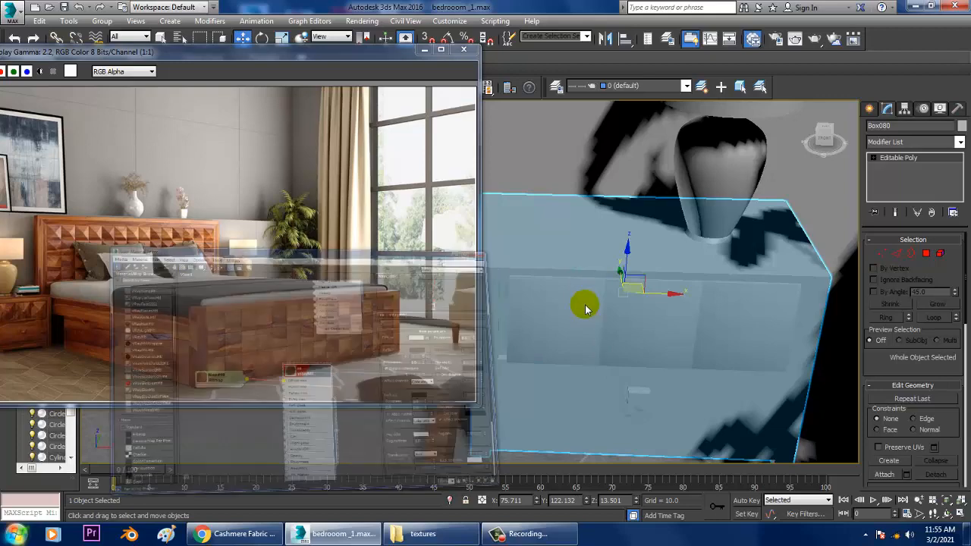
pyautogui.moveTo(586, 225); pyautogui.dragTo(596, 451, button='middle')
pyautogui.moveTo(607, 271); pyautogui.dragTo(591, 453, button='middle')
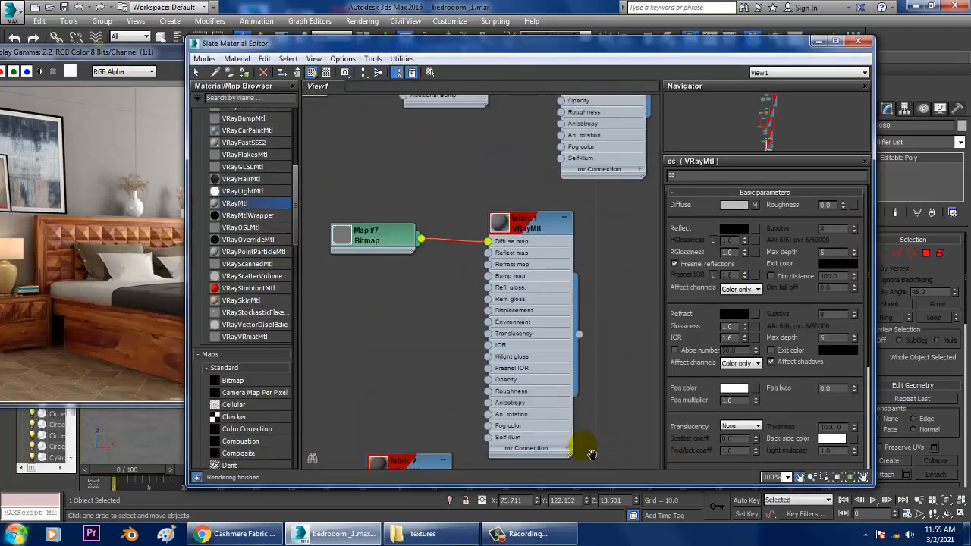
pyautogui.moveTo(568, 152); pyautogui.dragTo(550, 342, button='middle')
pyautogui.moveTo(566, 174); pyautogui.dragTo(569, 220, button='middle')
pyautogui.click(581, 182)
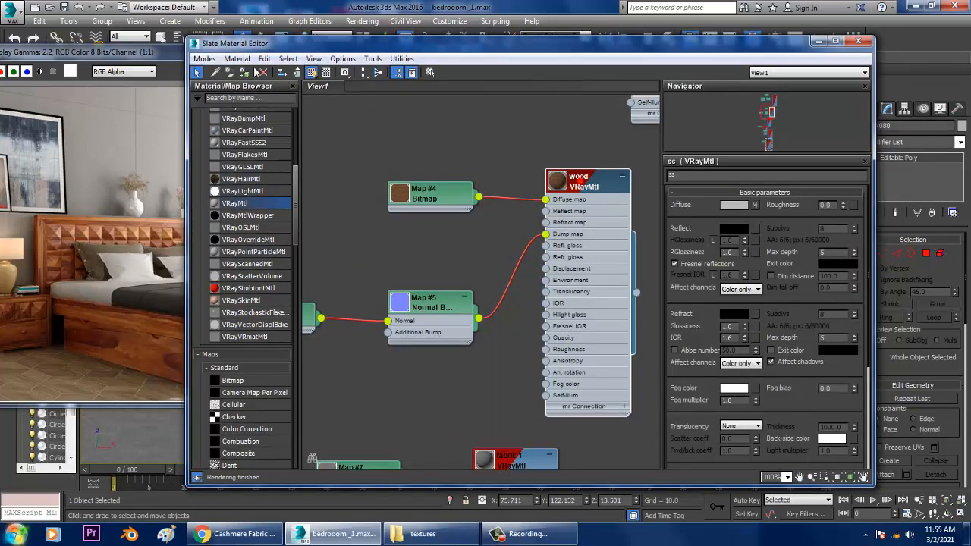
pyautogui.moveTo(799, 40); pyautogui.dragTo(360, 55)
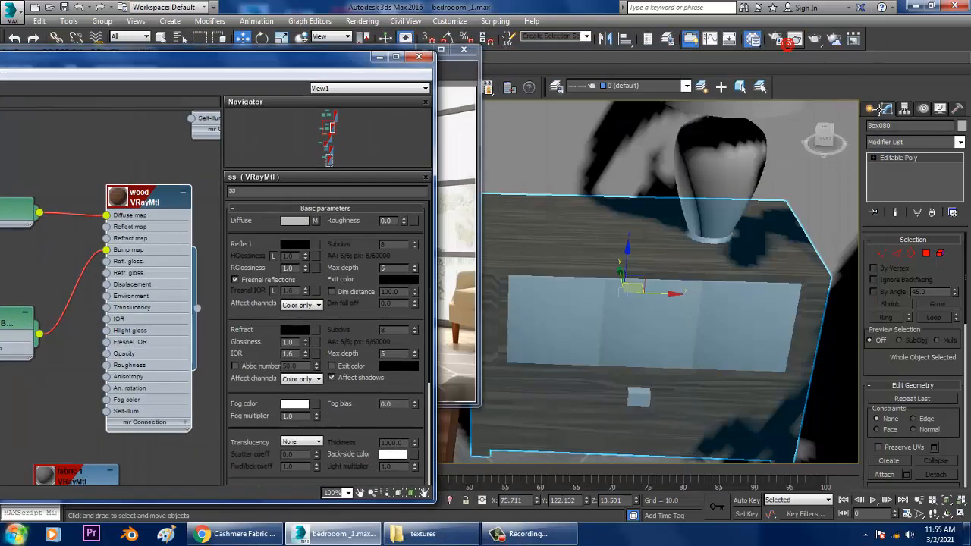
# Step: Add a UVW Map modifier with box mapping to the nightstand body
pyautogui.click(960, 142)
pyautogui.scroll(-10, 907, 372)
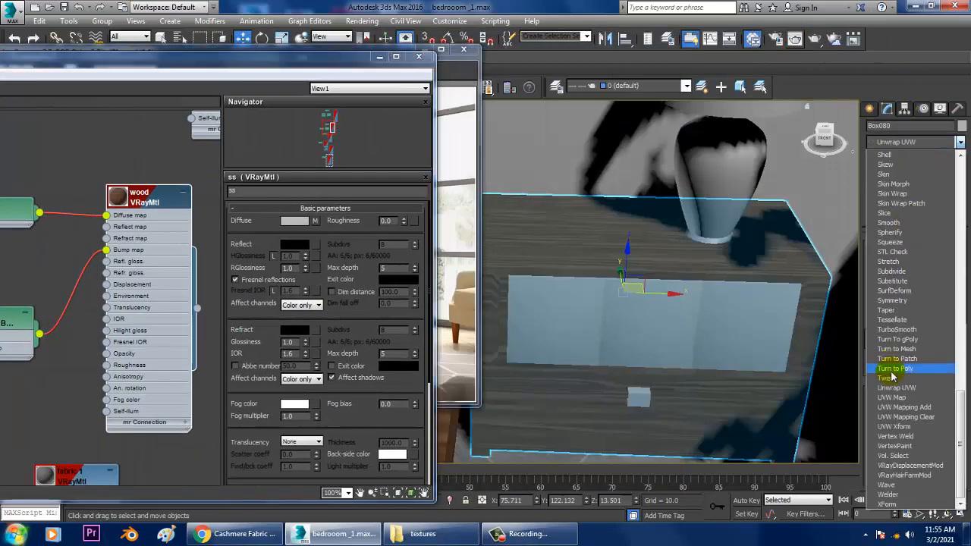
pyautogui.click(905, 394)
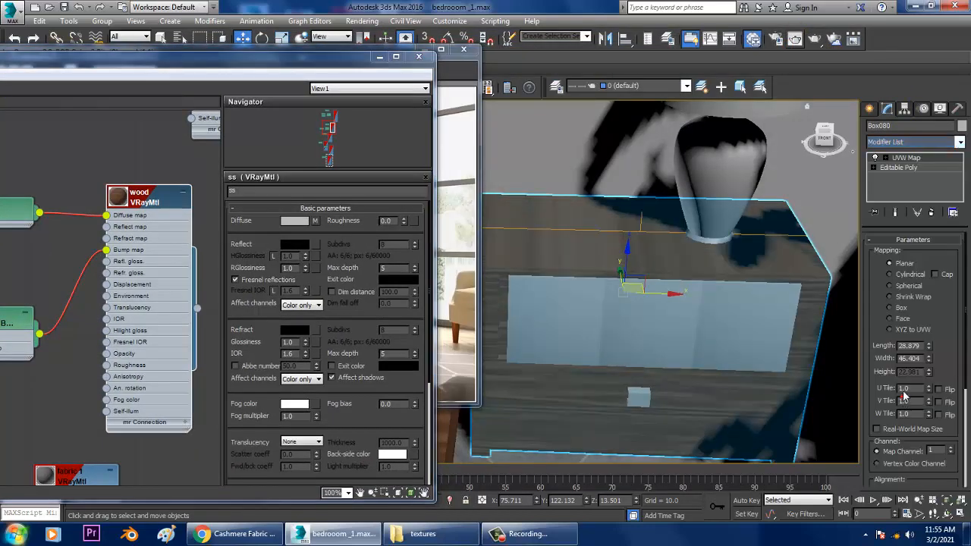
pyautogui.click(898, 308)
# Step: Assign the wood material to the three raised panels on the nightstand's front
pyautogui.click(755, 329)
pyautogui.keyDown('ctrl'); pyautogui.click(659, 334); pyautogui.keyUp('ctrl')
pyautogui.keyDown('ctrl'); pyautogui.click(569, 325); pyautogui.keyUp('ctrl')
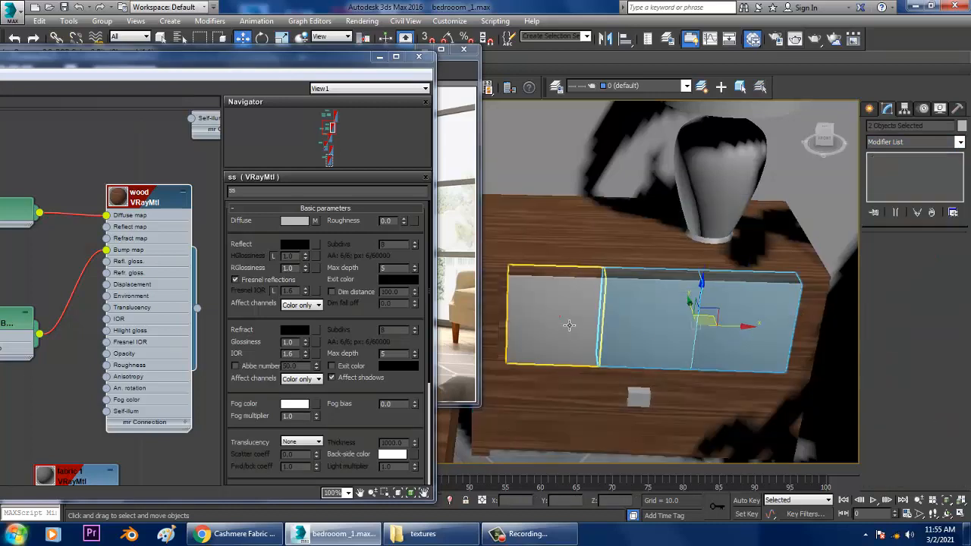
pyautogui.moveTo(62, 57); pyautogui.dragTo(350, 49)
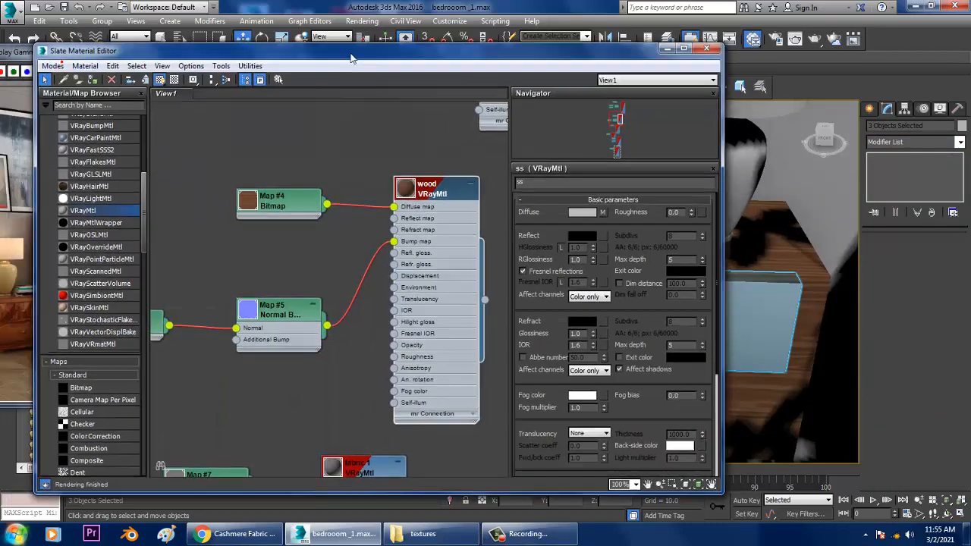
pyautogui.click(93, 79)
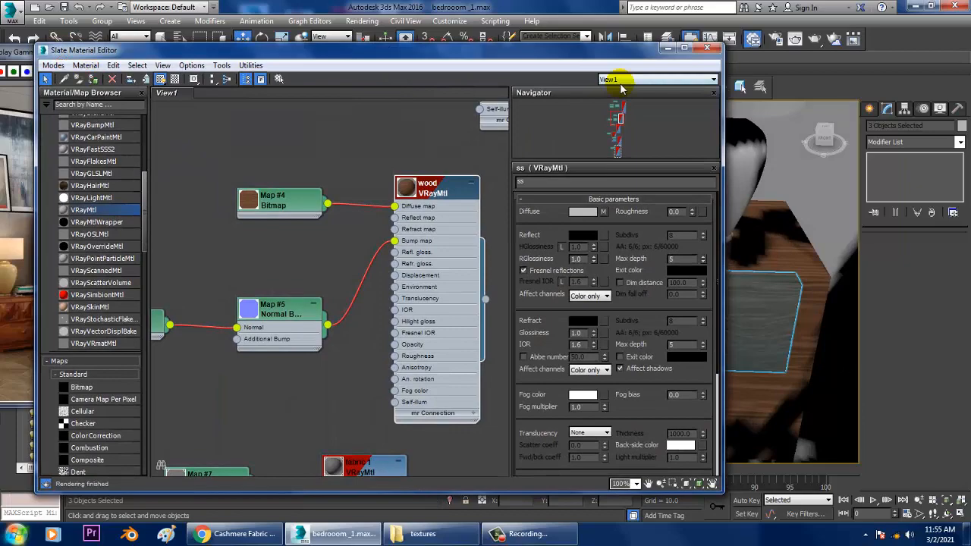
pyautogui.click(667, 49)
# Step: Select the room's wall object
pyautogui.scroll(-7, 605, 269)
pyautogui.keyDown('alt'); pyautogui.moveTo(564, 300); pyautogui.dragTo(704, 316, button='middle'); pyautogui.keyUp('alt')
pyautogui.scroll(5, 698, 206)
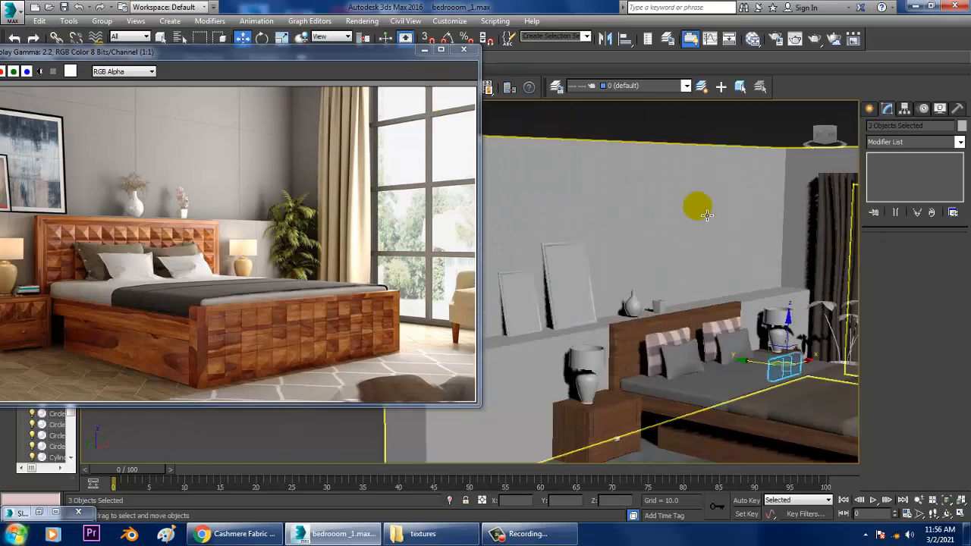
pyautogui.click(698, 206)
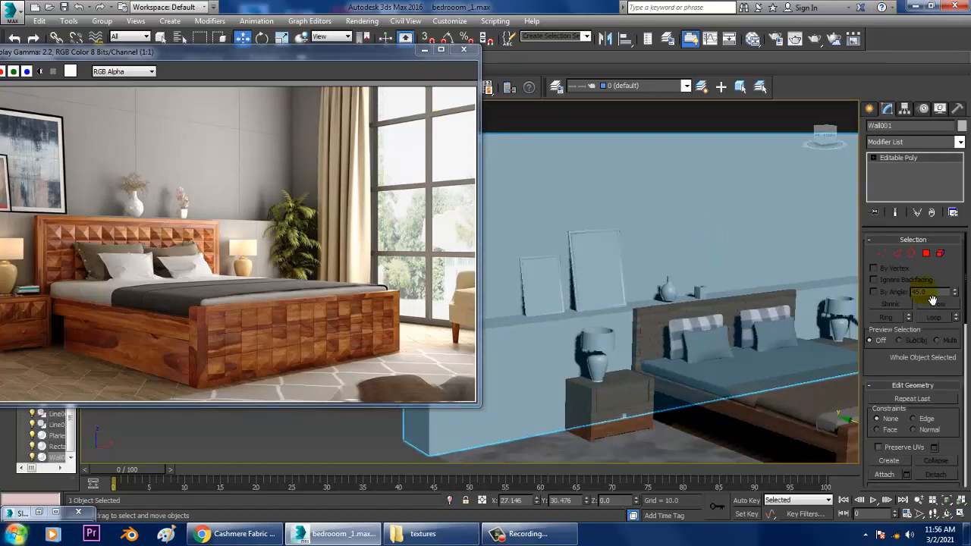
# Step: Select the polygons of the wall behind the bed and return to object level
pyautogui.click(925, 255)
pyautogui.scroll(-4, 698, 283)
pyautogui.keyDown('alt'); pyautogui.moveTo(698, 282); pyautogui.dragTo(596, 270, button='middle'); pyautogui.keyUp('alt')
pyautogui.scroll(-3, 595, 266)
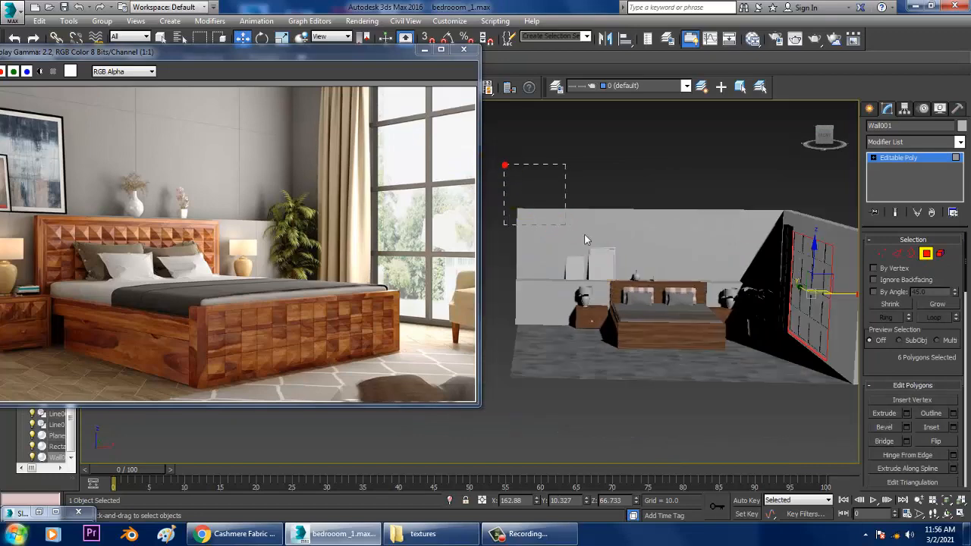
pyautogui.moveTo(777, 369); pyautogui.dragTo(777, 370)
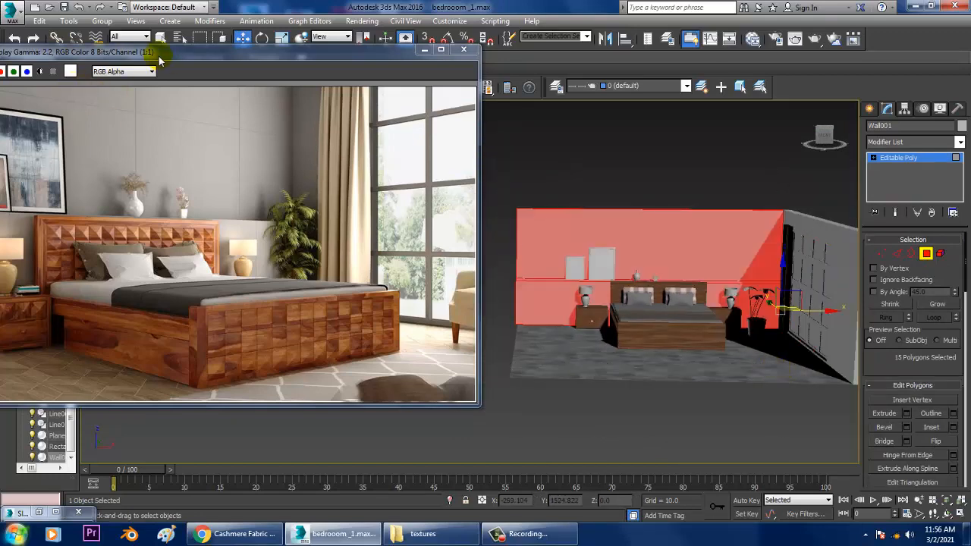
pyautogui.moveTo(154, 55); pyautogui.dragTo(113, 57)
pyautogui.keyDown('alt'); pyautogui.moveTo(448, 285); pyautogui.dragTo(499, 282, button='middle'); pyautogui.keyUp('alt')
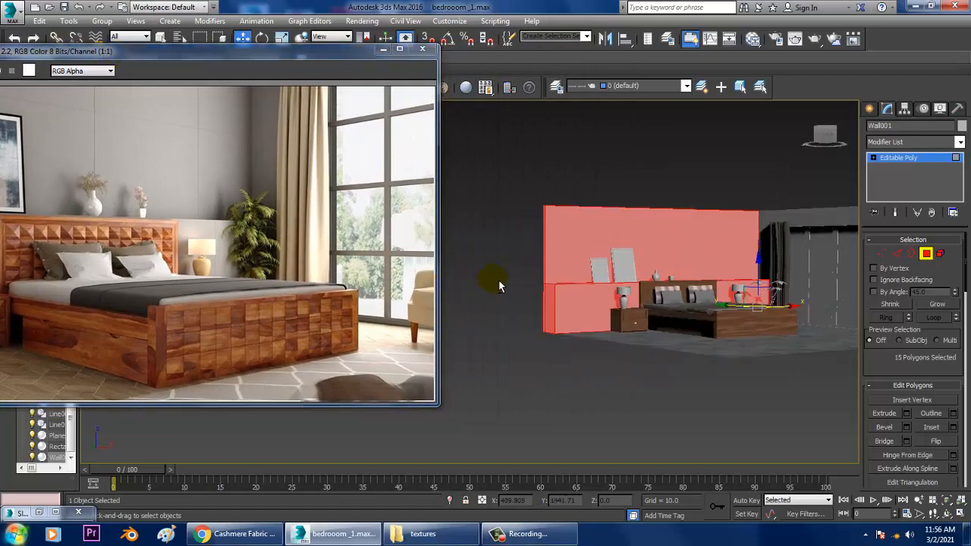
pyautogui.scroll(3, 499, 281)
pyautogui.moveTo(553, 304); pyautogui.dragTo(530, 304, button='middle')
pyautogui.click(912, 162)
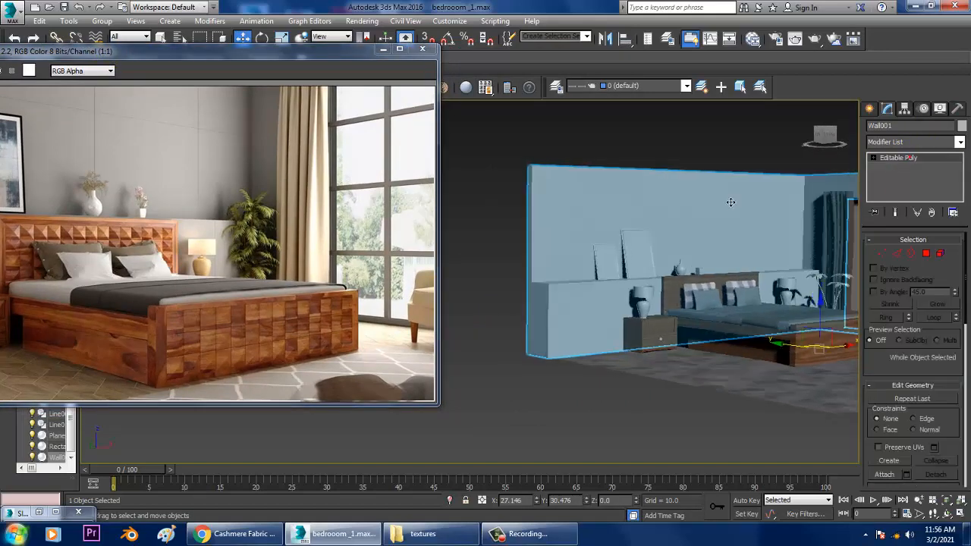
# Step: Add a horizontal edge loop just above the base of the walls with Swift Loop to outline a skirting strip
pyautogui.keyDown('alt'); pyautogui.moveTo(730, 199); pyautogui.dragTo(618, 230, button='middle'); pyautogui.keyUp('alt')
pyautogui.click(507, 284)
pyautogui.moveTo(247, 45); pyautogui.dragTo(246, 134)
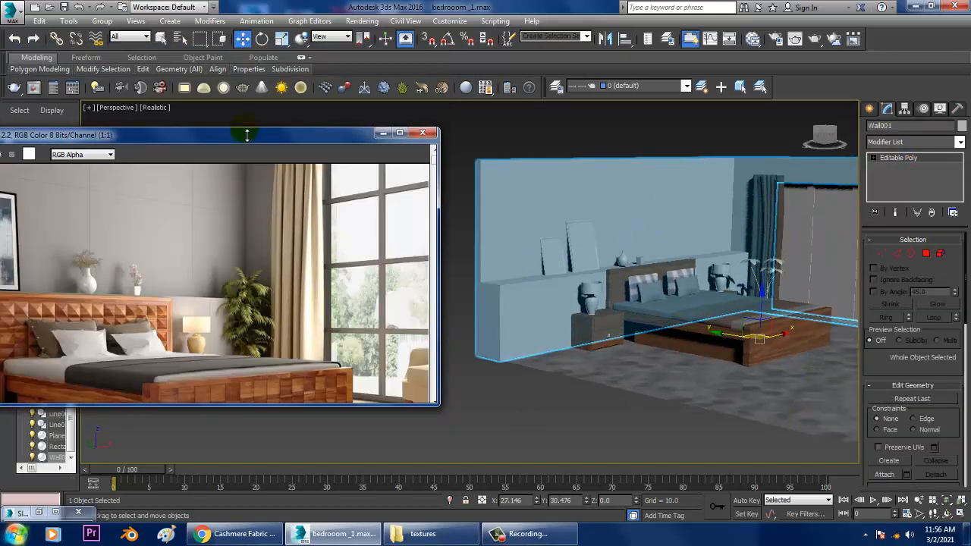
pyautogui.click(44, 58)
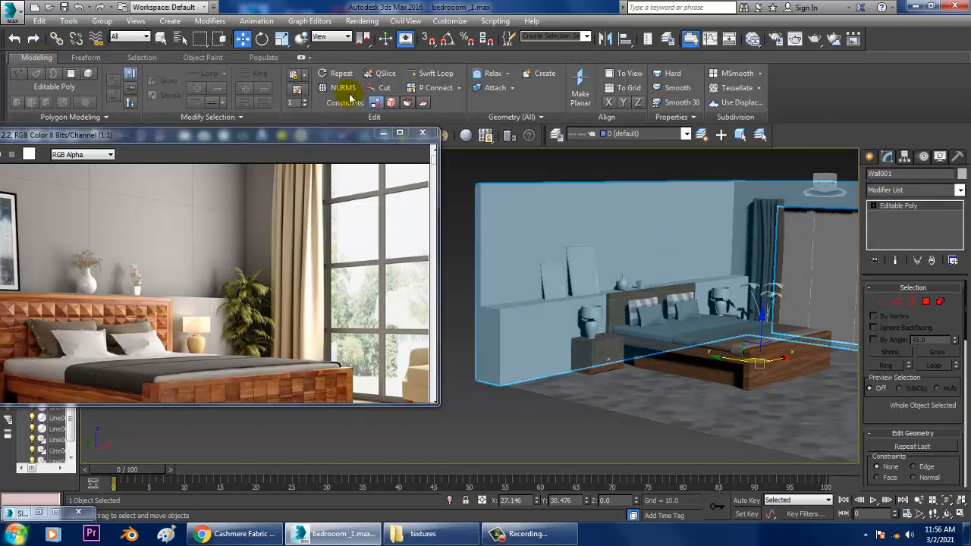
pyautogui.scroll(3, 501, 385)
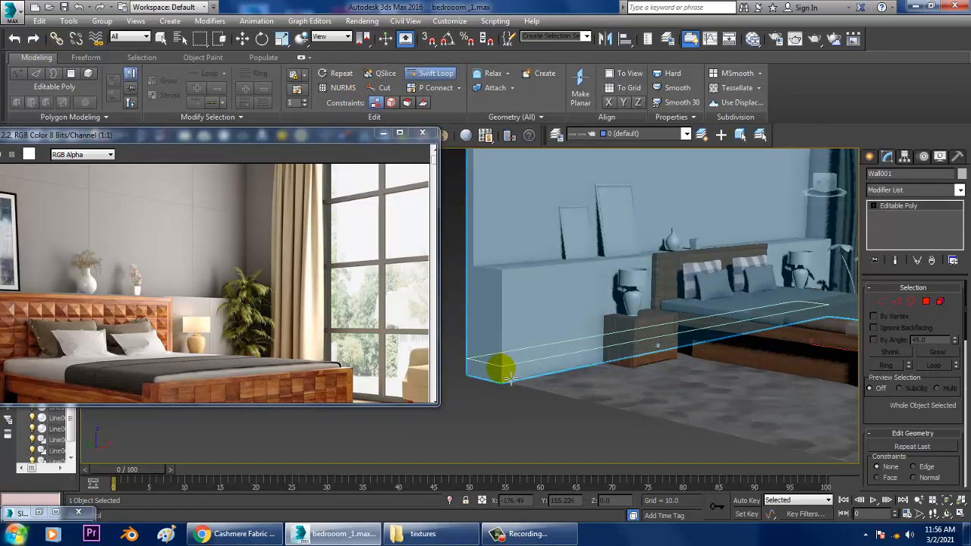
pyautogui.click(500, 370)
pyautogui.keyDown('alt'); pyautogui.moveTo(501, 370); pyautogui.dragTo(619, 345, button='middle'); pyautogui.keyUp('alt')
pyautogui.rightClick(585, 356)
pyautogui.scroll(-4, 585, 356)
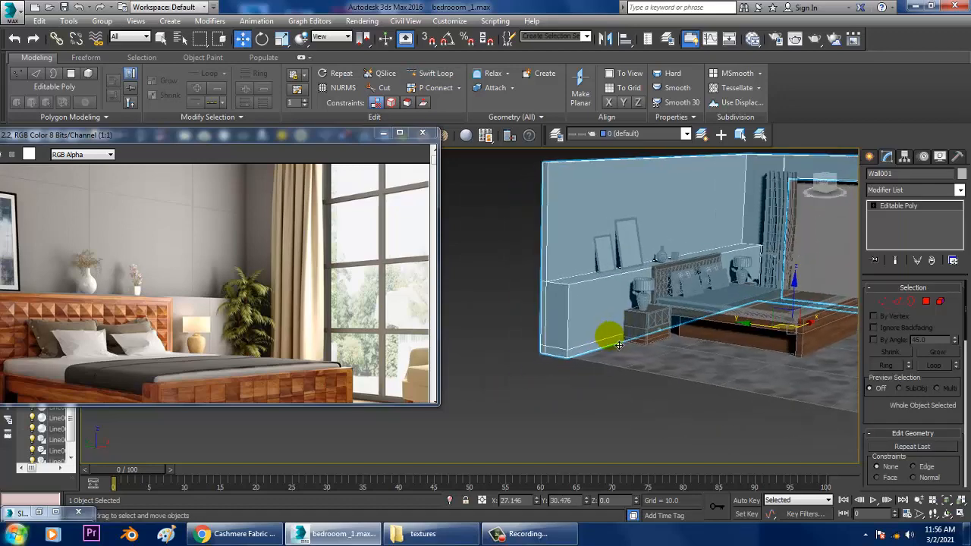
# Step: Remove the skirting strip's polygons from the bed wall's polygon selection in the front view
pyautogui.click(926, 304)
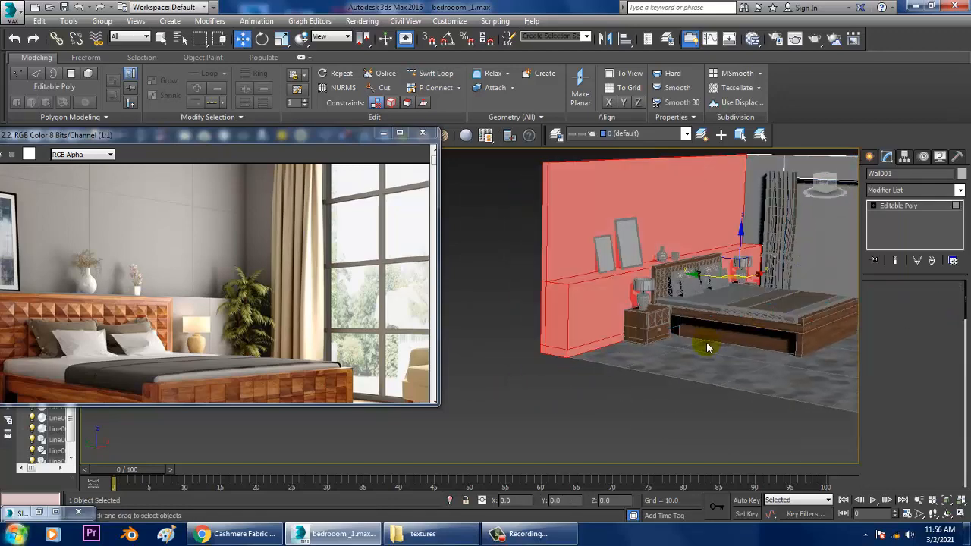
pyautogui.hotkey('alt', 'w')
pyautogui.rightClick(694, 269)
pyautogui.hotkey('alt', 'w')
pyautogui.scroll(-5, 655, 268)
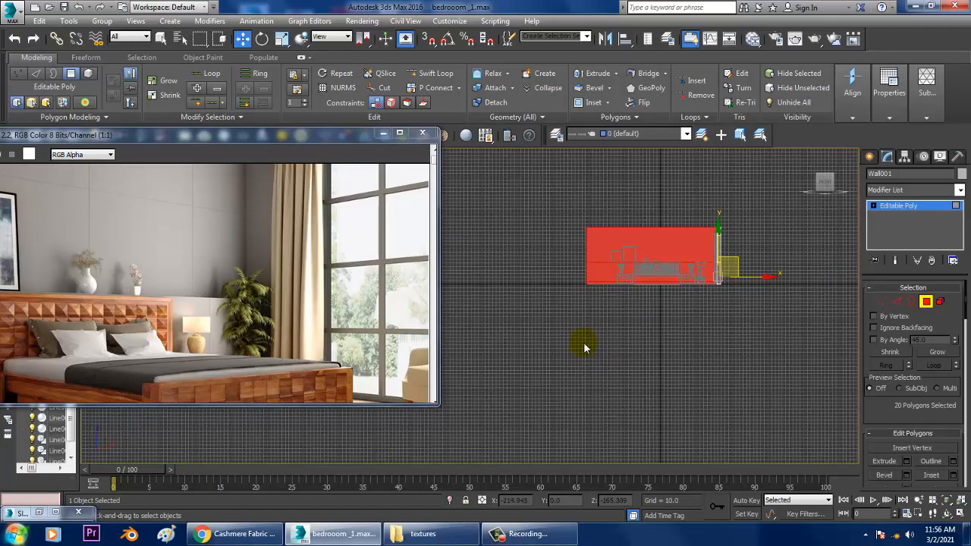
pyautogui.scroll(2, 599, 315)
pyautogui.moveTo(600, 315); pyautogui.dragTo(552, 355, button='middle')
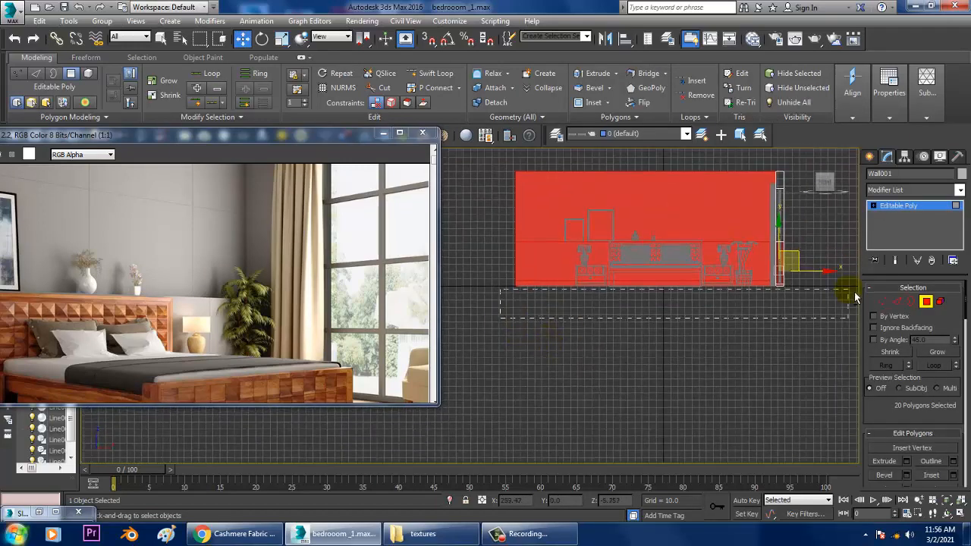
pyautogui.keyDown('alt'); pyautogui.moveTo(856, 295); pyautogui.dragTo(854, 292); pyautogui.keyUp('alt')
pyautogui.press('p')
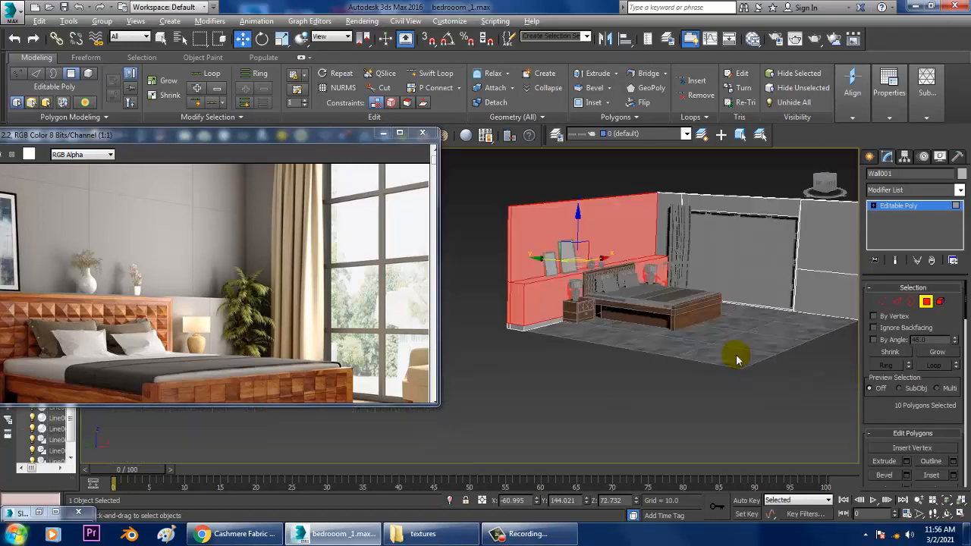
pyautogui.moveTo(736, 353)
pyautogui.keyDown('alt'); pyautogui.mouseDown(button='middle')
pyautogui.moveTo(683, 322)
pyautogui.moveTo(549, 339)
pyautogui.moveTo(556, 336)
pyautogui.mouseUp(button='middle'); pyautogui.keyUp('alt')
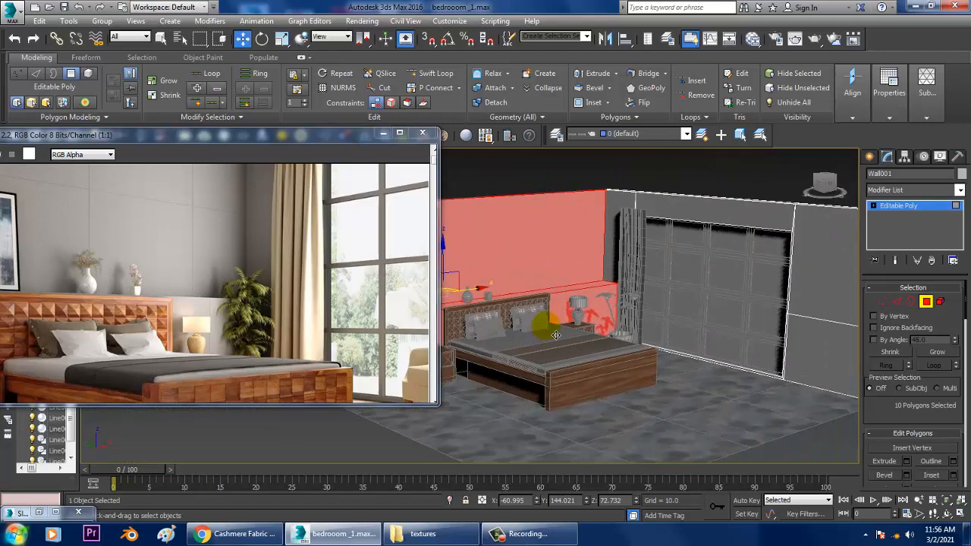
pyautogui.scroll(-5, 584, 319)
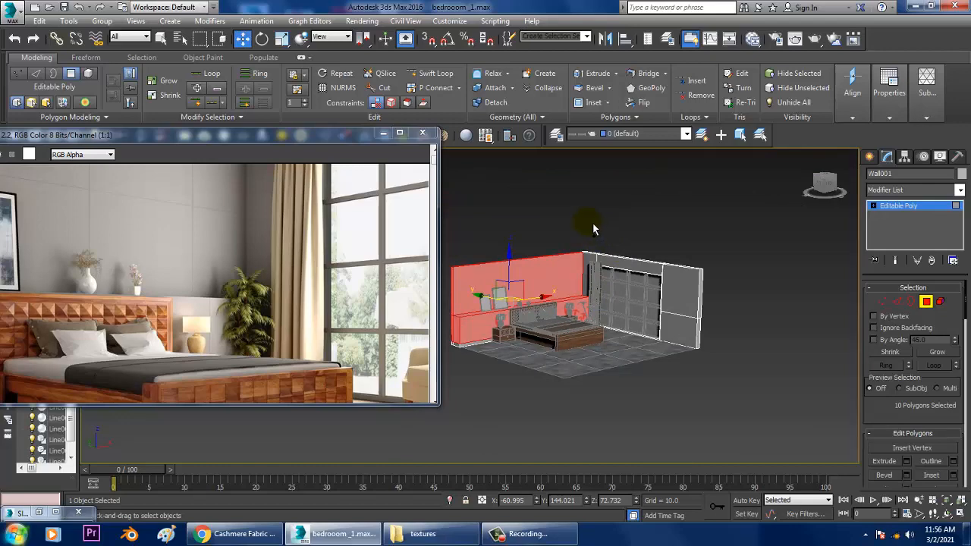
# Step: Select all wall polygons except the skirting strip along the floor and open the material editor
pyautogui.hotkey('ctrl', 'a')
pyautogui.hotkey('alt', 'w')
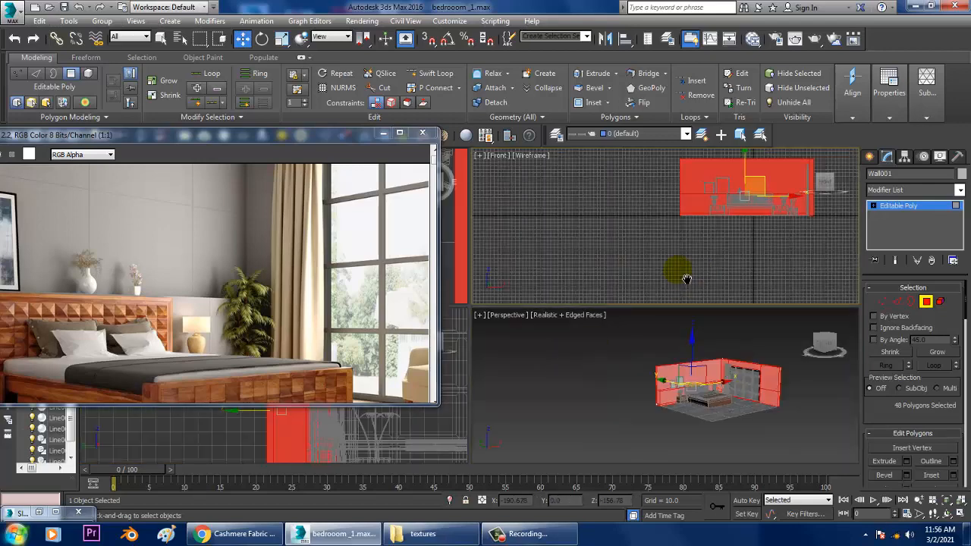
pyautogui.hotkey('alt', 'w')
pyautogui.scroll(3, 683, 330)
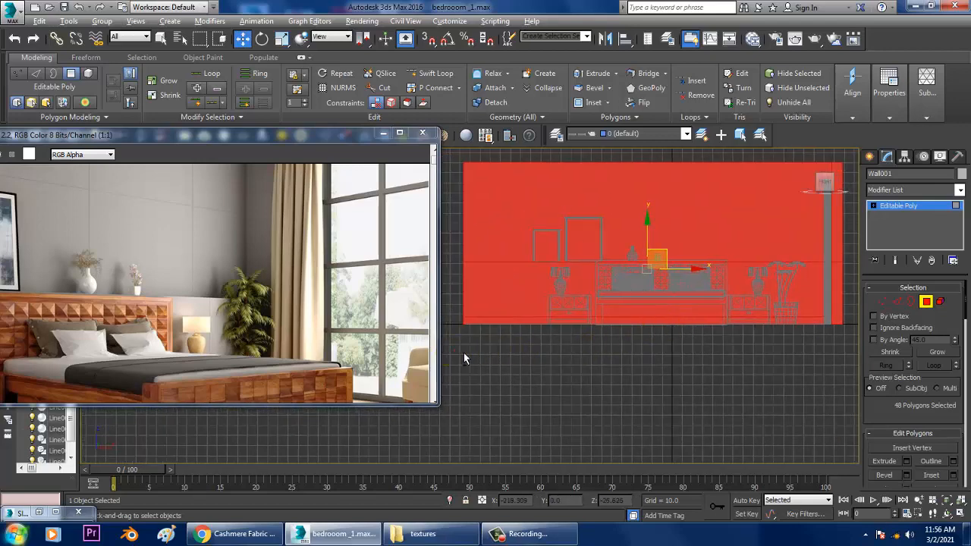
pyautogui.keyDown('alt'); pyautogui.moveTo(464, 353); pyautogui.dragTo(859, 328); pyautogui.keyUp('alt')
pyautogui.hotkey('ctrl', 'z')
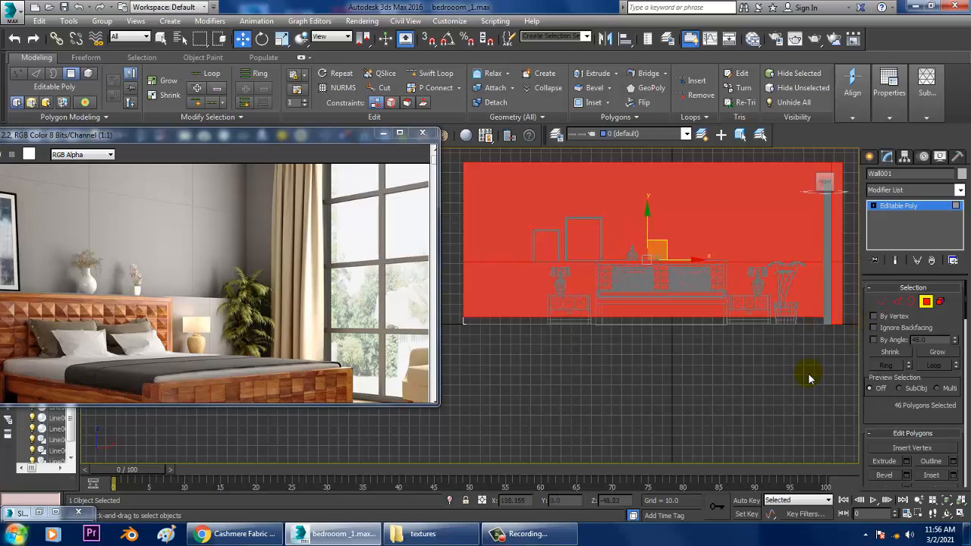
pyautogui.hotkey('alt', 'w')
pyautogui.rightClick(781, 429)
pyautogui.hotkey('alt', 'w')
pyautogui.moveTo(612, 348); pyautogui.dragTo(665, 357, button='middle')
pyautogui.scroll(8, 665, 357)
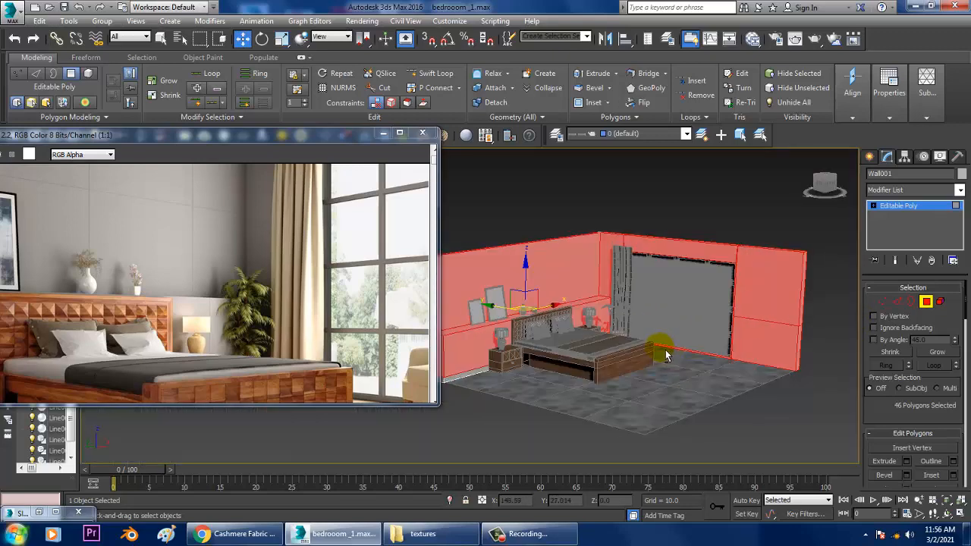
pyautogui.press('m')
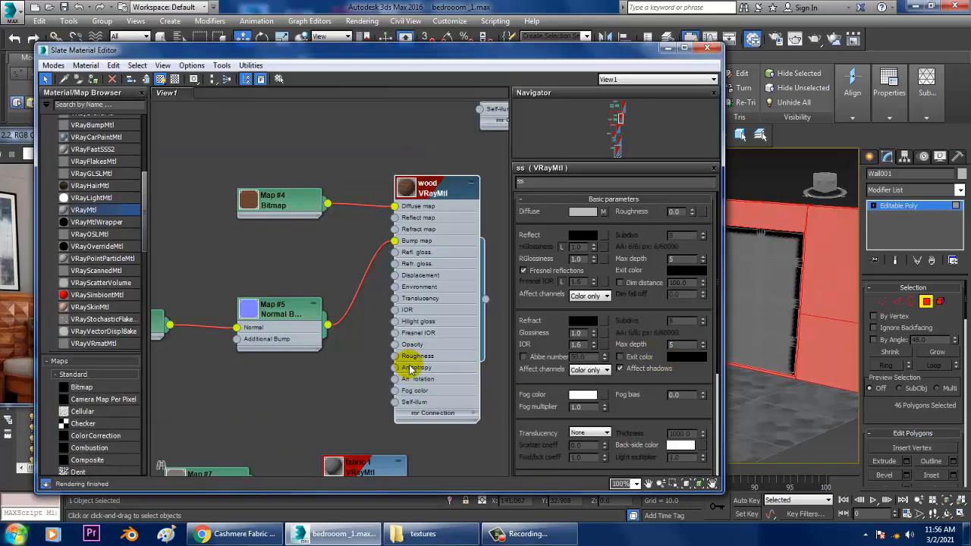
# Step: Open the diffuse colour of the unused VRayMtl for editing and uncover the reference render behind the material editor
pyautogui.moveTo(338, 351); pyautogui.dragTo(372, 152, button='middle')
pyautogui.scroll(-5, 314, 315)
pyautogui.moveTo(336, 332); pyautogui.dragTo(356, 256, button='middle')
pyautogui.moveTo(353, 369); pyautogui.dragTo(353, 189, button='middle')
pyautogui.moveTo(360, 286); pyautogui.dragTo(360, 287)
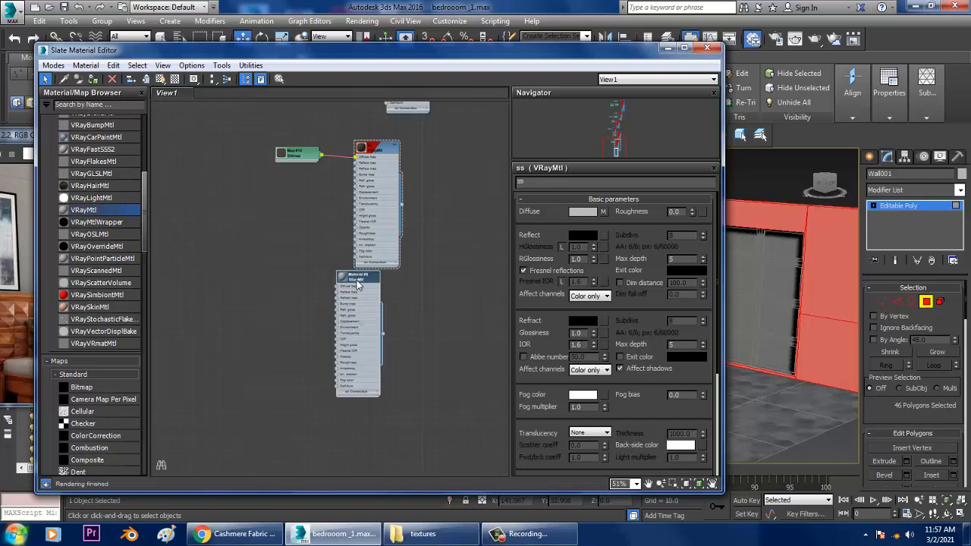
pyautogui.doubleClick(356, 278)
pyautogui.click(581, 211)
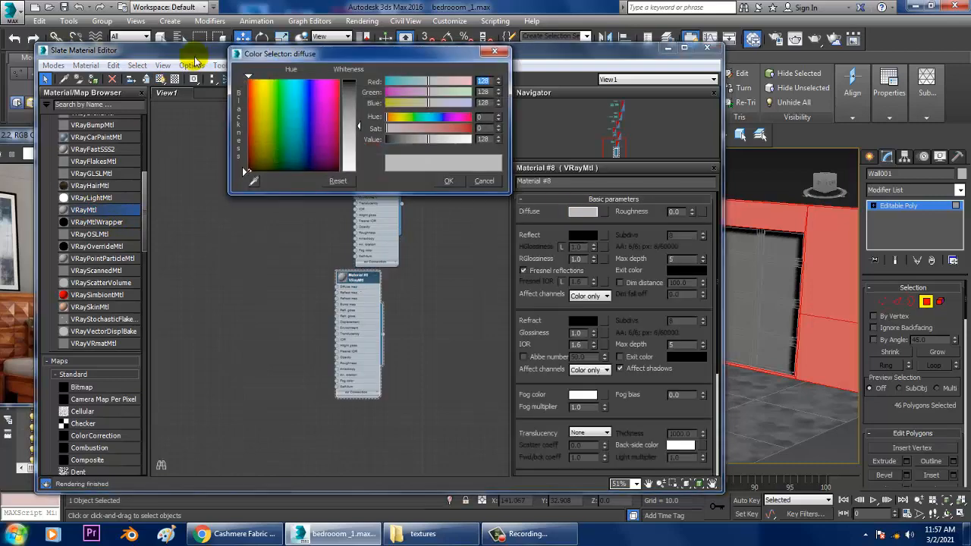
pyautogui.moveTo(182, 47); pyautogui.dragTo(444, 44)
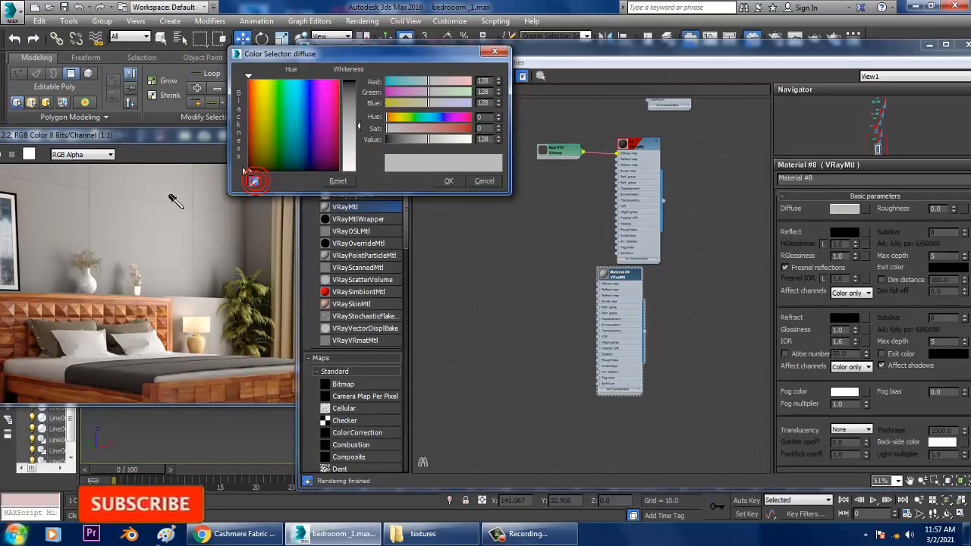
# Step: Try wall colours sampled from the reference render and a manually mixed pinkish beige as the material's diffuse colour
pyautogui.click(258, 164)
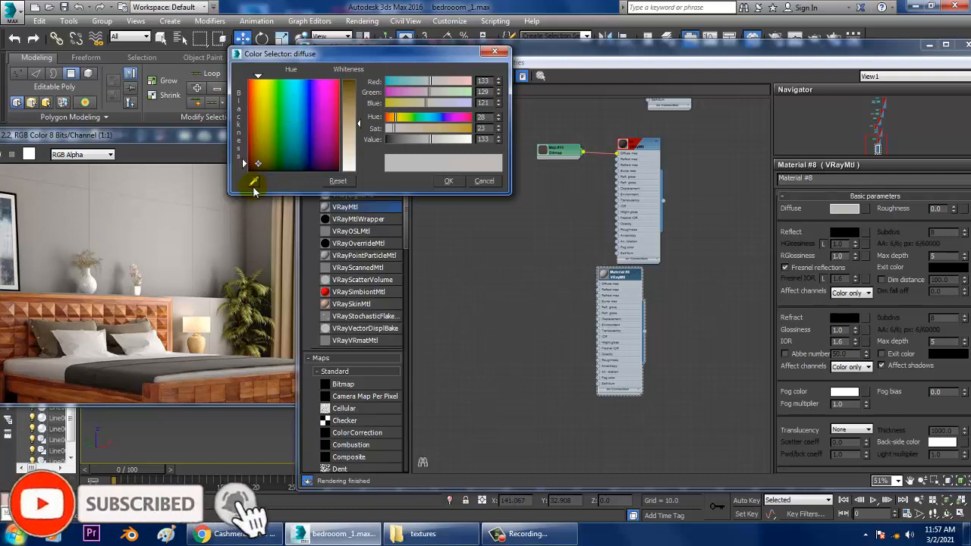
pyautogui.click(133, 226)
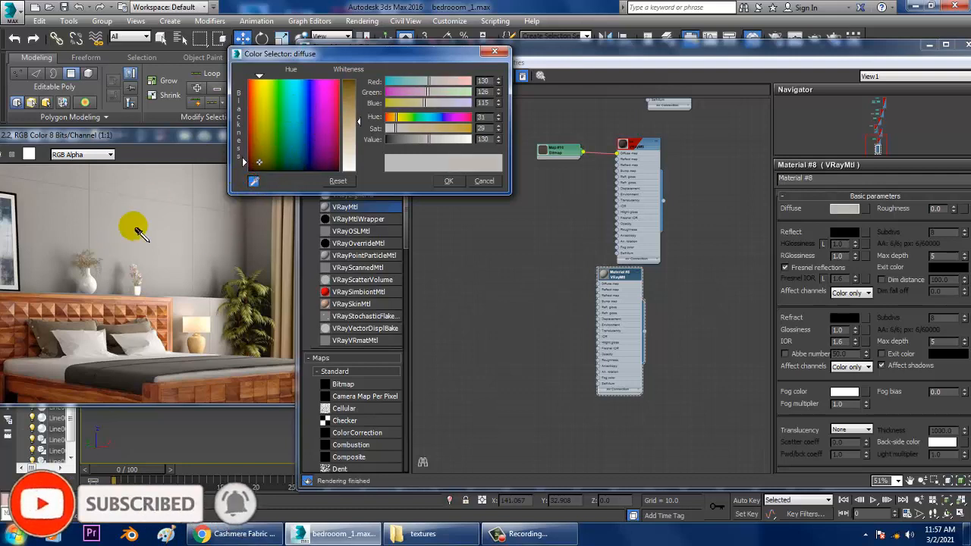
pyautogui.click(256, 109)
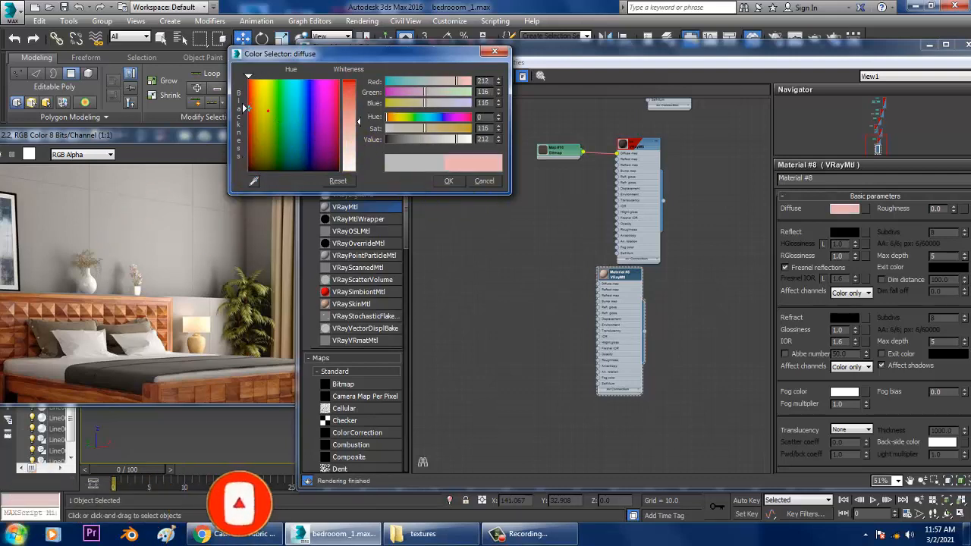
pyautogui.moveTo(256, 109); pyautogui.dragTo(253, 146)
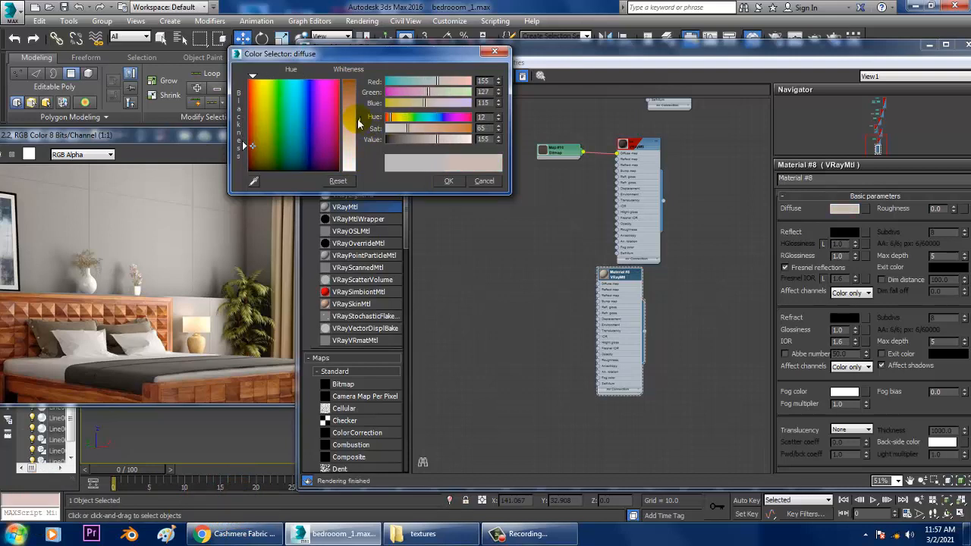
pyautogui.moveTo(358, 127); pyautogui.dragTo(357, 127)
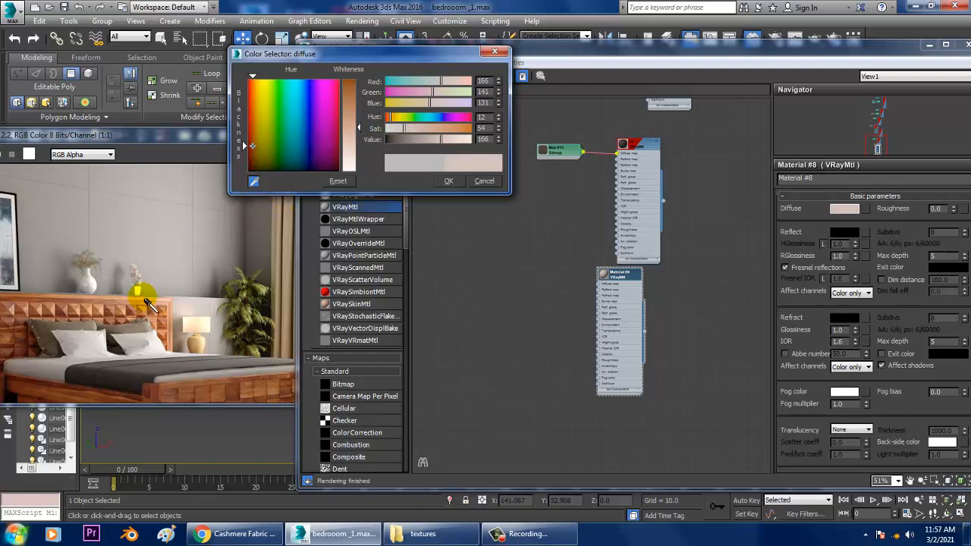
# Step: Sample the diffuse colour from the upper wall in the reference render and assign the material to the selected wall polygons
pyautogui.click(79, 181)
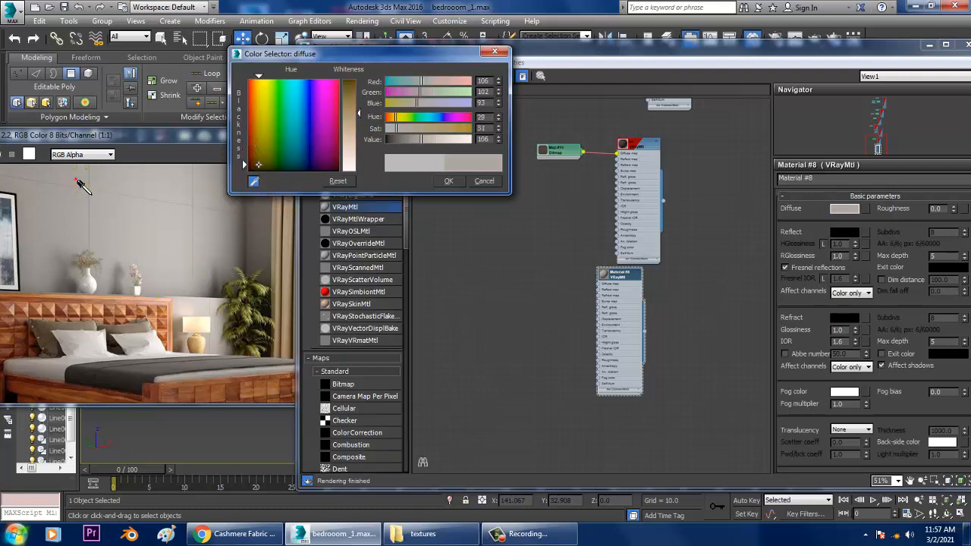
pyautogui.click(449, 180)
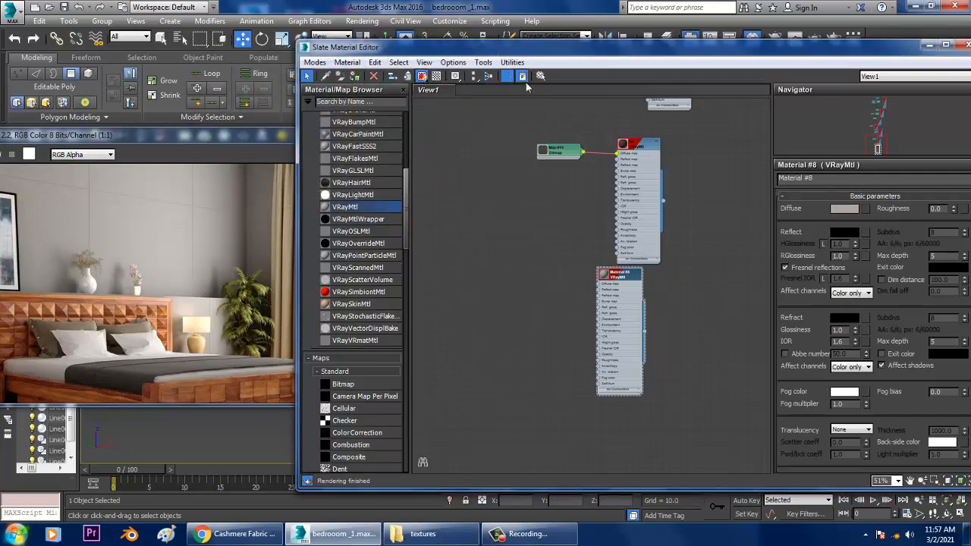
pyautogui.moveTo(640, 51); pyautogui.dragTo(383, 275)
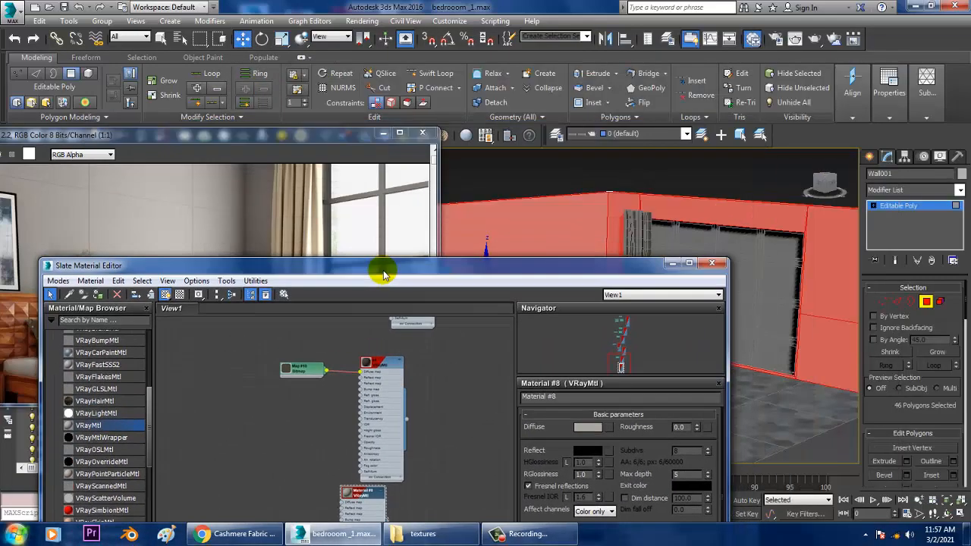
pyautogui.click(671, 264)
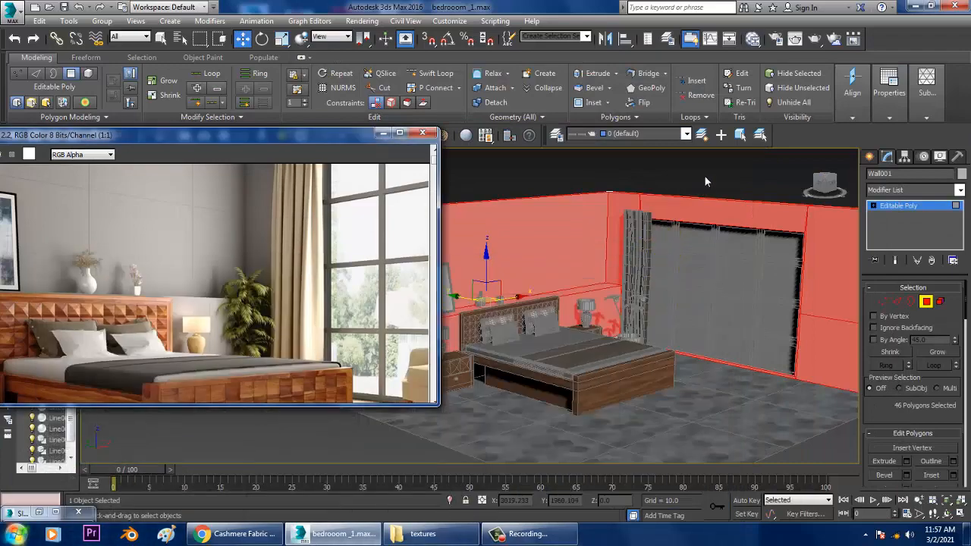
# Step: Clear the wall polygon selection and examine the new wall colour around the bed against the reference render
pyautogui.click(705, 176)
pyautogui.scroll(3, 667, 251)
pyautogui.scroll(-1, 604, 280)
pyautogui.moveTo(611, 281); pyautogui.dragTo(652, 245, button='middle')
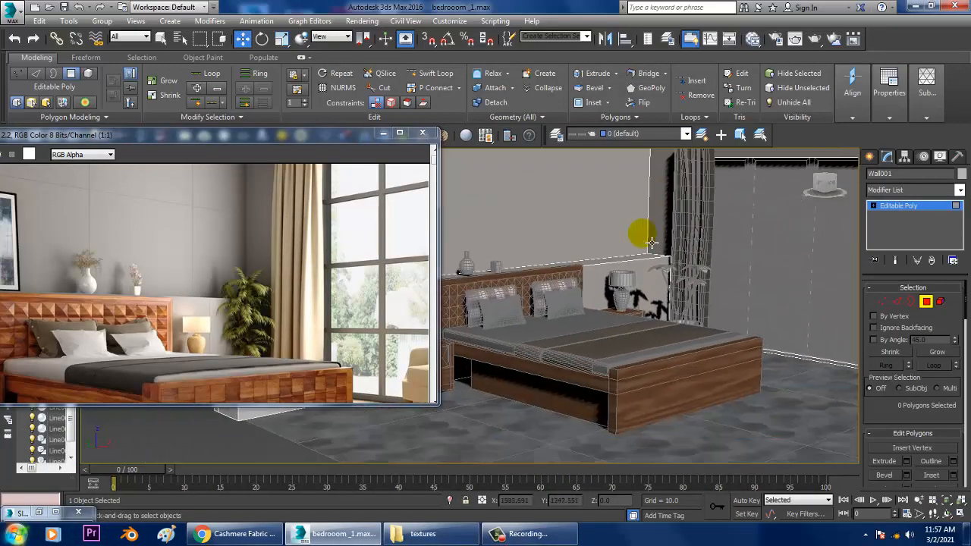
pyautogui.scroll(1, 595, 312)
pyautogui.moveTo(603, 303); pyautogui.dragTo(669, 300, button='middle')
pyautogui.scroll(-1, 674, 367)
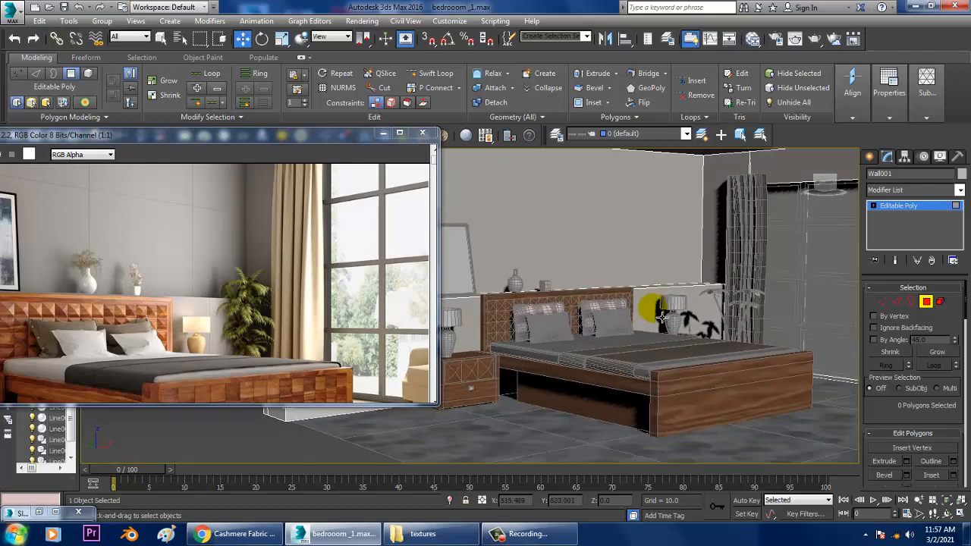
pyautogui.scroll(2, 655, 319)
pyautogui.scroll(1, 712, 340)
pyautogui.keyDown('alt'); pyautogui.moveTo(708, 335); pyautogui.dragTo(622, 310, button='middle'); pyautogui.keyUp('alt')
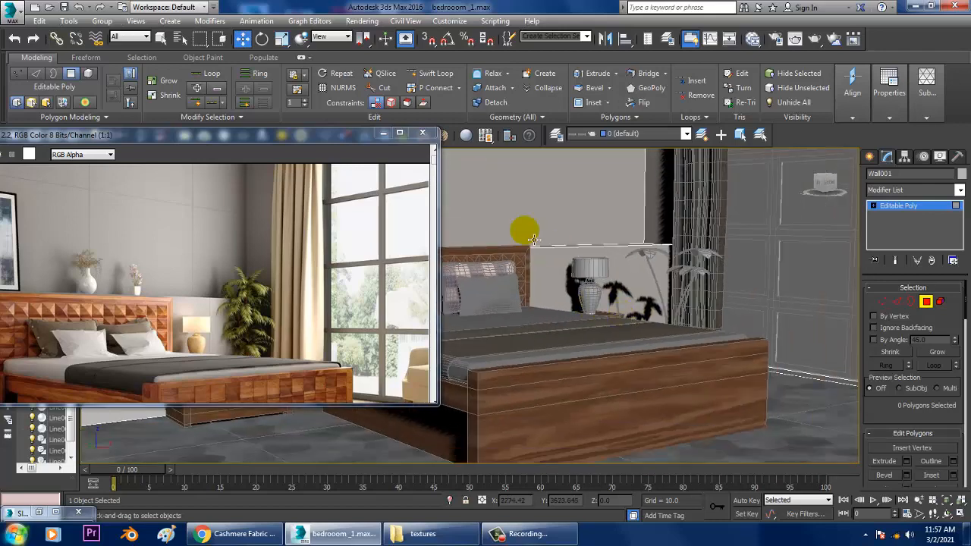
# Step: Minimise the reference render and show the bedroom in Expert Mode without edged faces
pyautogui.click(384, 135)
pyautogui.keyDown('alt'); pyautogui.moveTo(708, 322); pyautogui.dragTo(648, 342, button='middle'); pyautogui.keyUp('alt')
pyautogui.hotkey('ctrl', 'x')
pyautogui.press('F4')
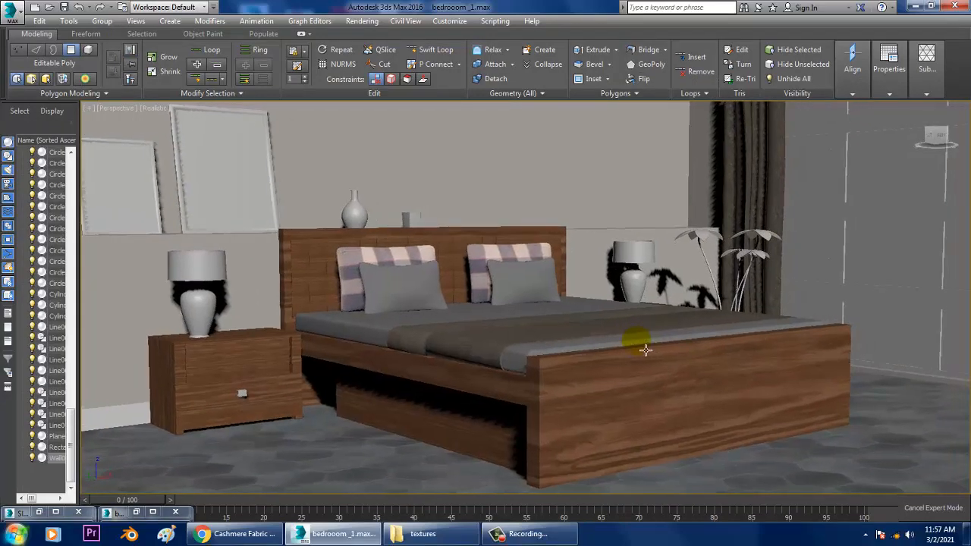
# Step: Select the lower wall polygons behind the bed, leave Expert Mode and return the wall to object level
pyautogui.hotkey('ctrl', 'a')
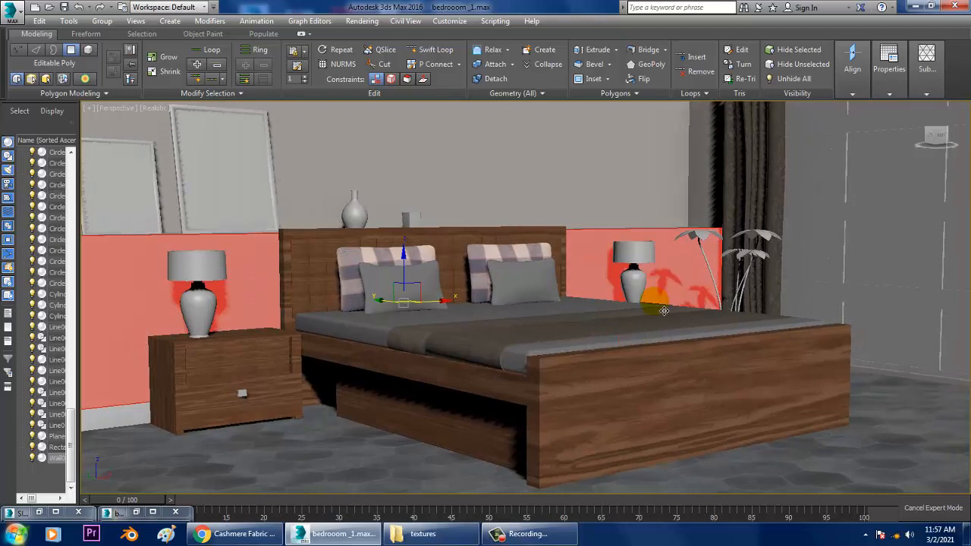
pyautogui.hotkey('ctrl', 'x')
pyautogui.click(908, 210)
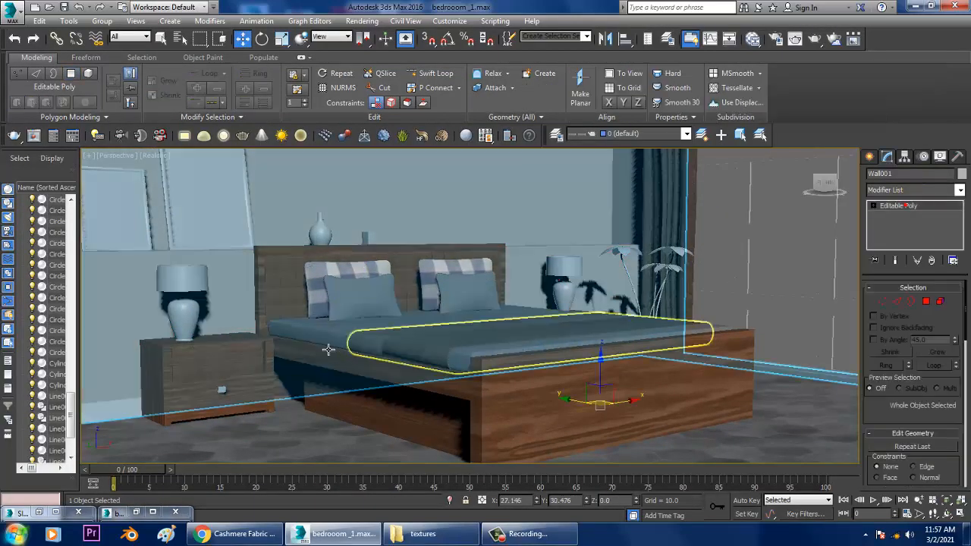
# Step: Select the mattress, re-enter Expert Mode and select the curtain beside the window instead
pyautogui.click(329, 347)
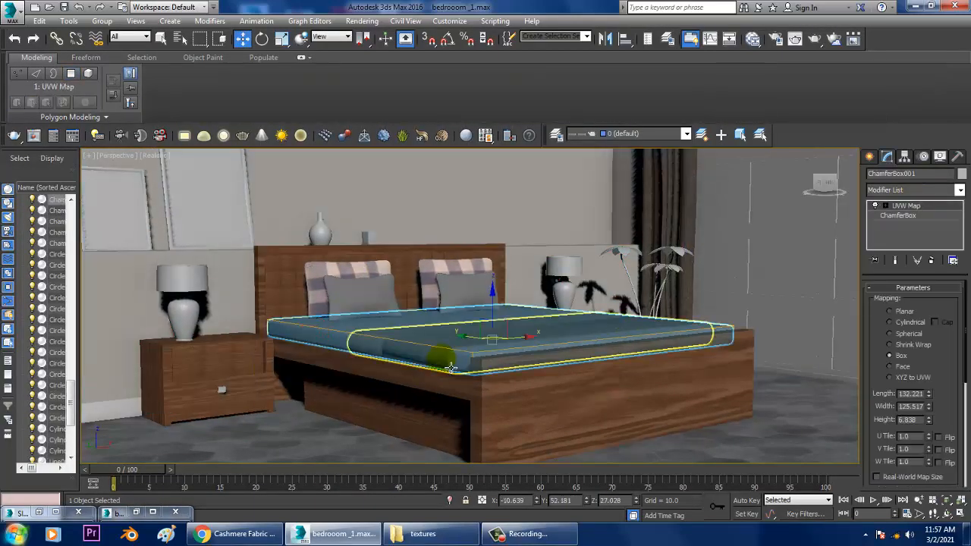
pyautogui.hotkey('ctrl', 'x')
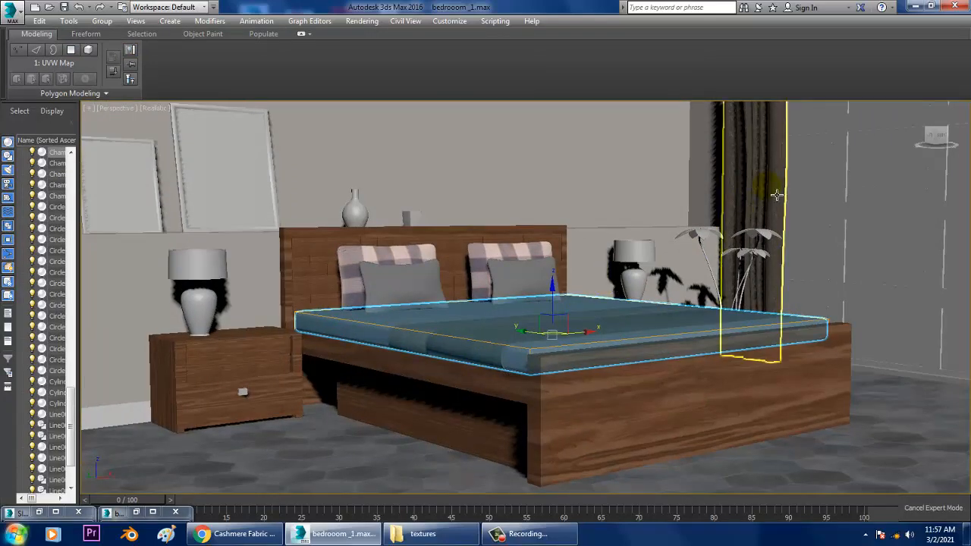
pyautogui.click(763, 258)
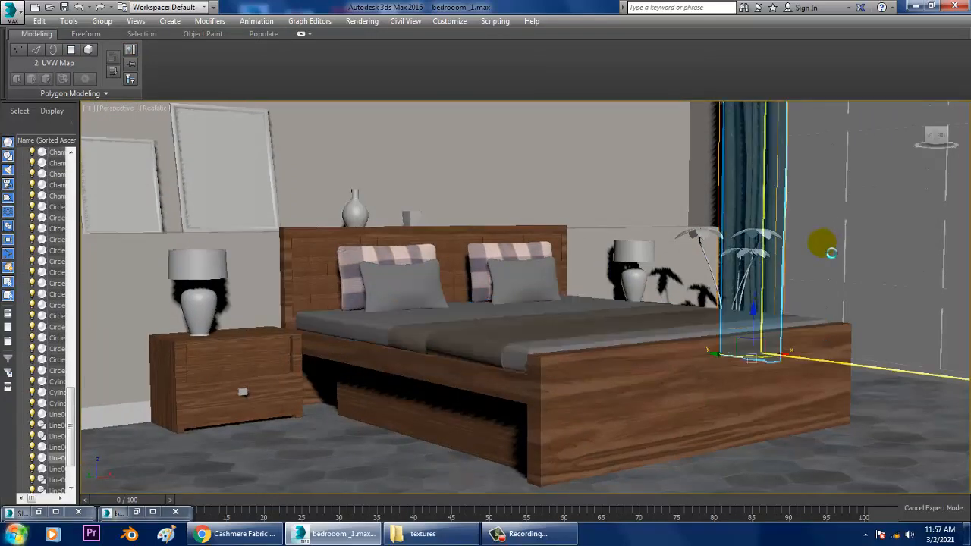